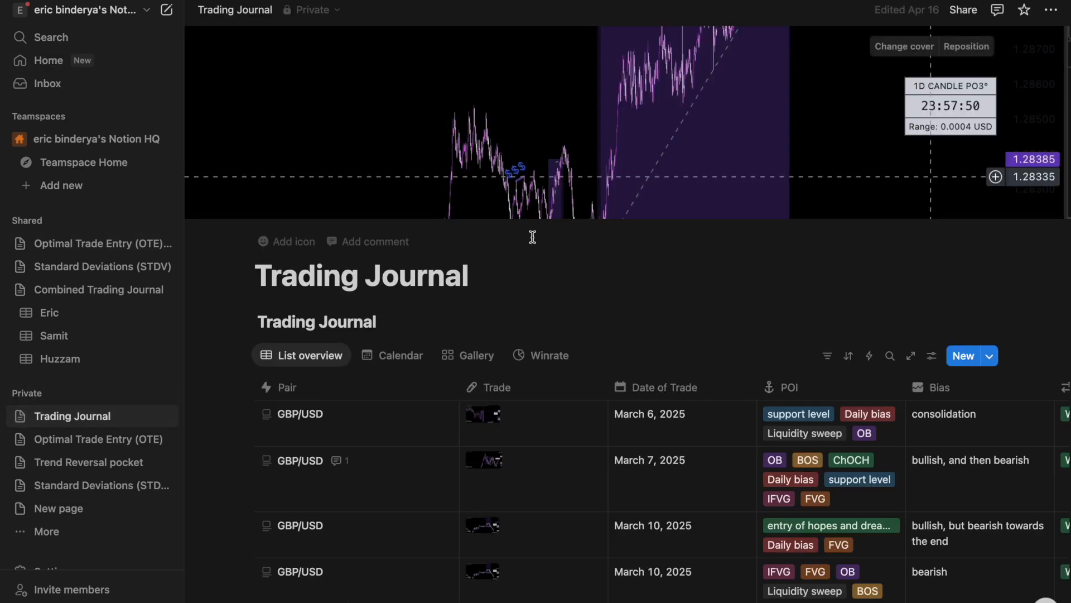
- Switch the existing Trading Journal to its Gallery view of chart cards, then begin adding a teamspace item
scroll(411, 455, down, 2)
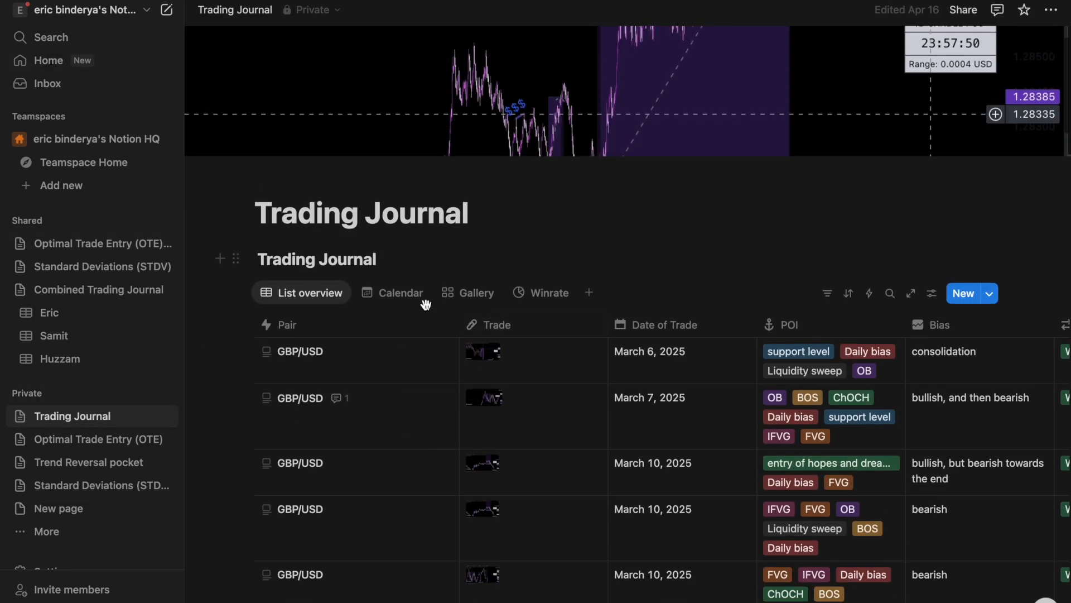
click(474, 295)
scroll(536, 366, up, 1)
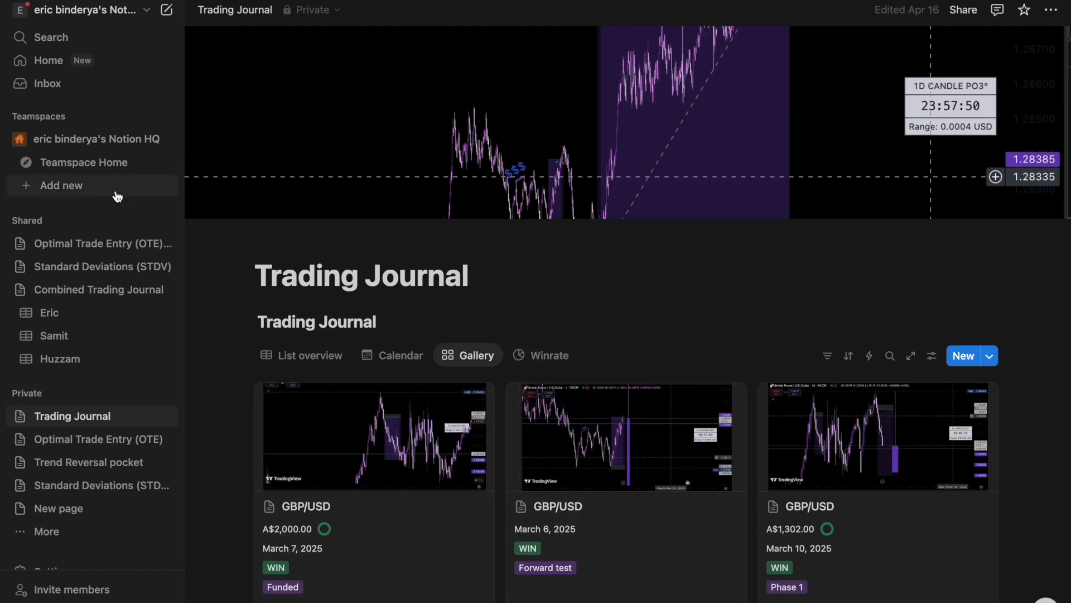
click(90, 187)
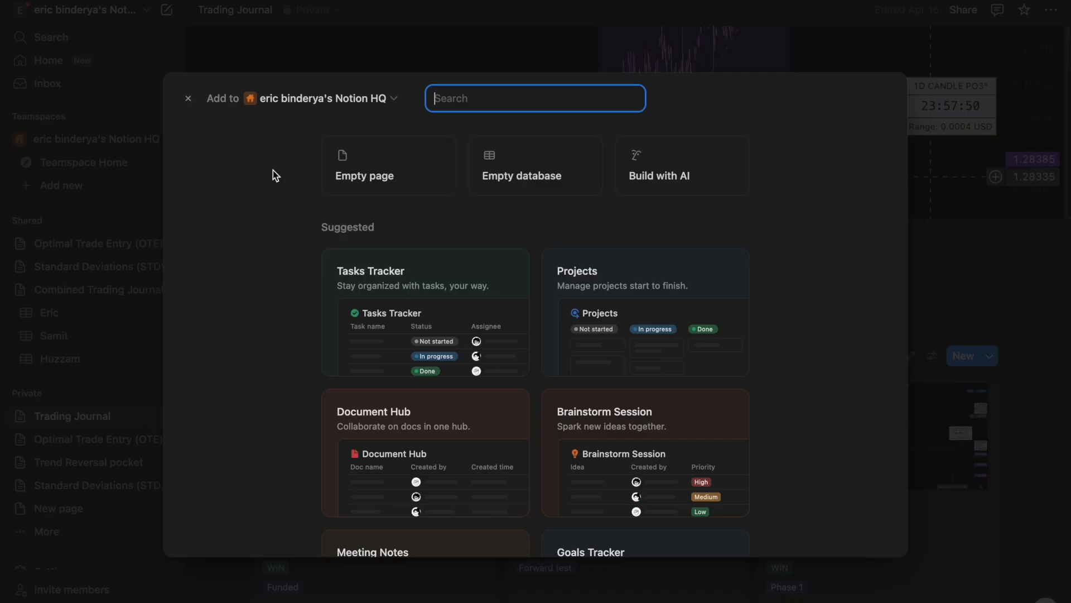
- Create an empty database titled 'Trading Journal'
click(537, 168)
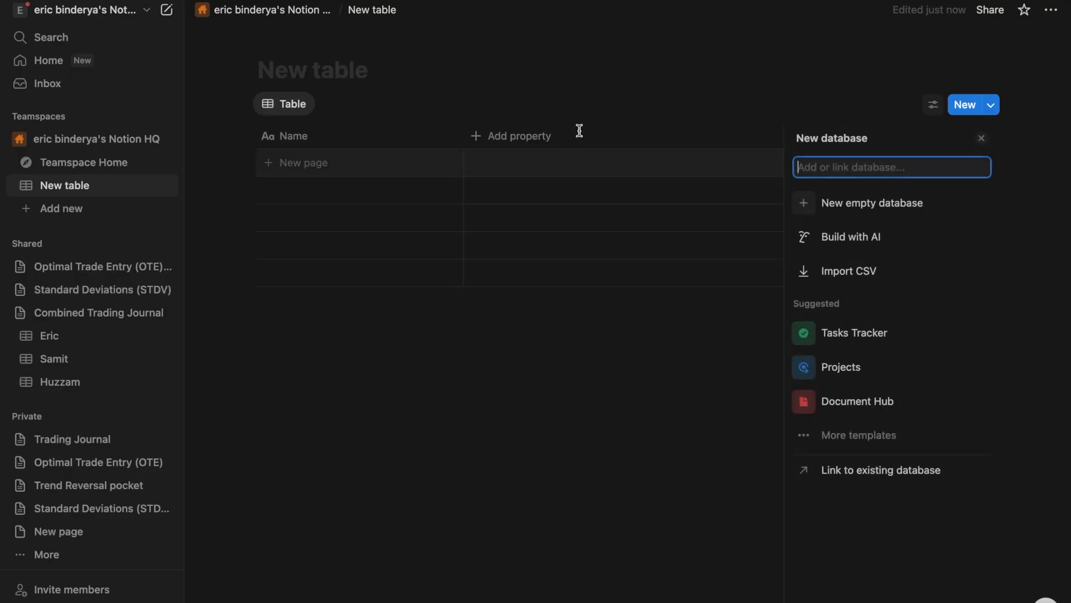
click(311, 77)
text(TRad)
key(BackSpace)
key(BackSpace)
key(BackSpace)
text(raiding Jour)
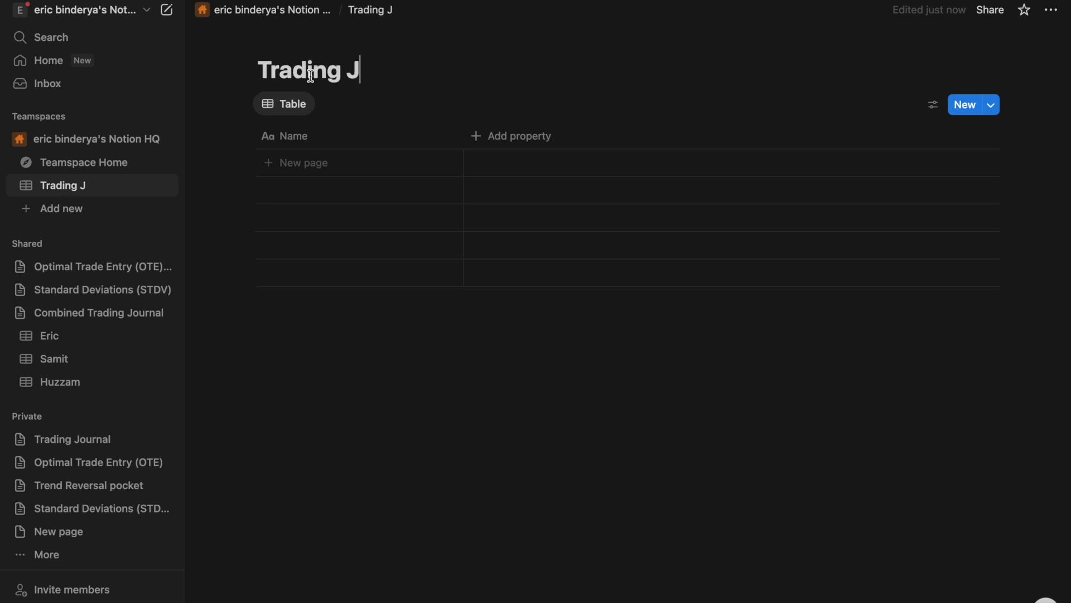
text(na)
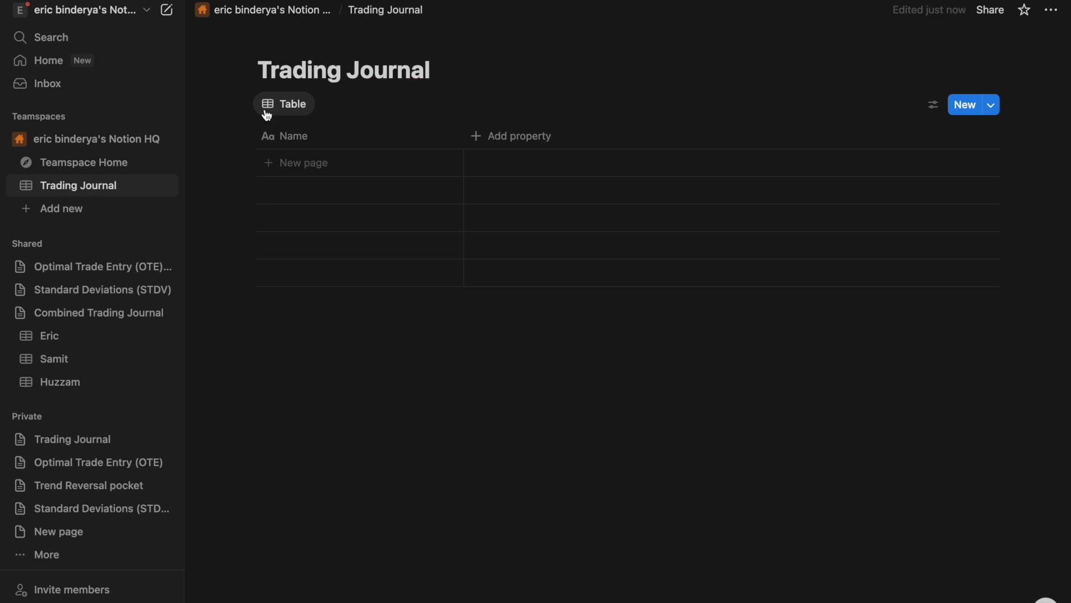
- Rename the Name column to Pairs, give it an anchor icon, and add a Nasdaq row
click(280, 136)
key(BackSpace)
key(BackSpace)
key(BackSpace)
key(BackSpace)
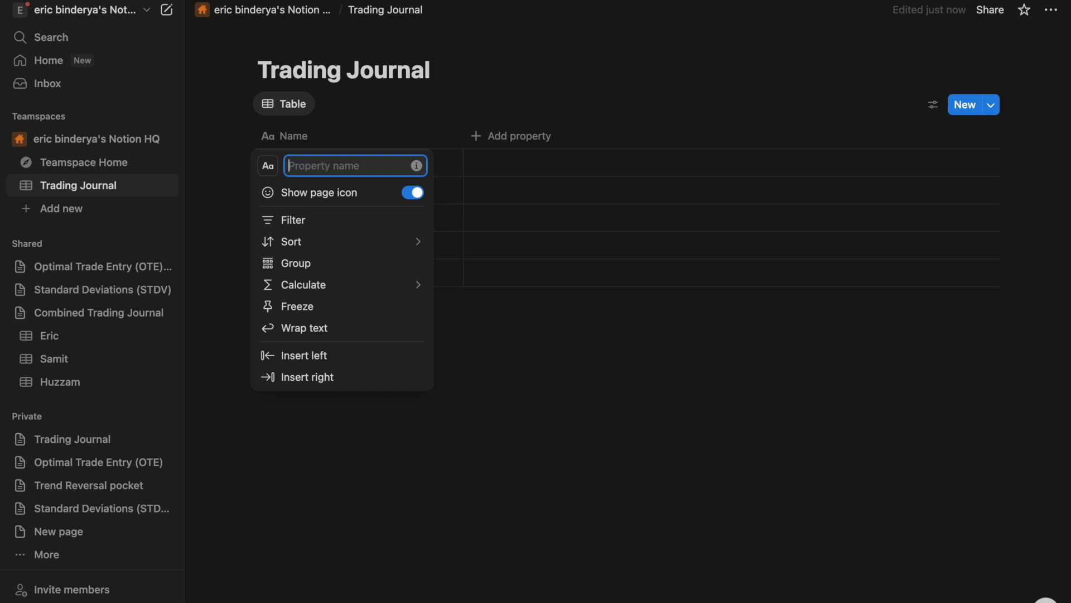
text(Pairs)
key(Return)
click(267, 140)
click(269, 166)
scroll(299, 301, down, 1)
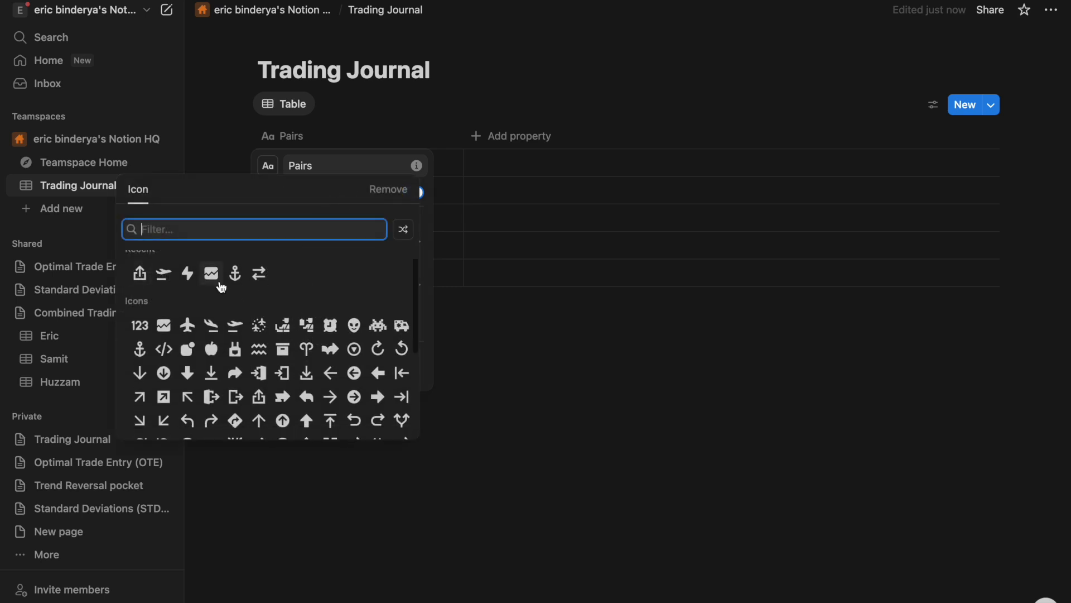
click(235, 273)
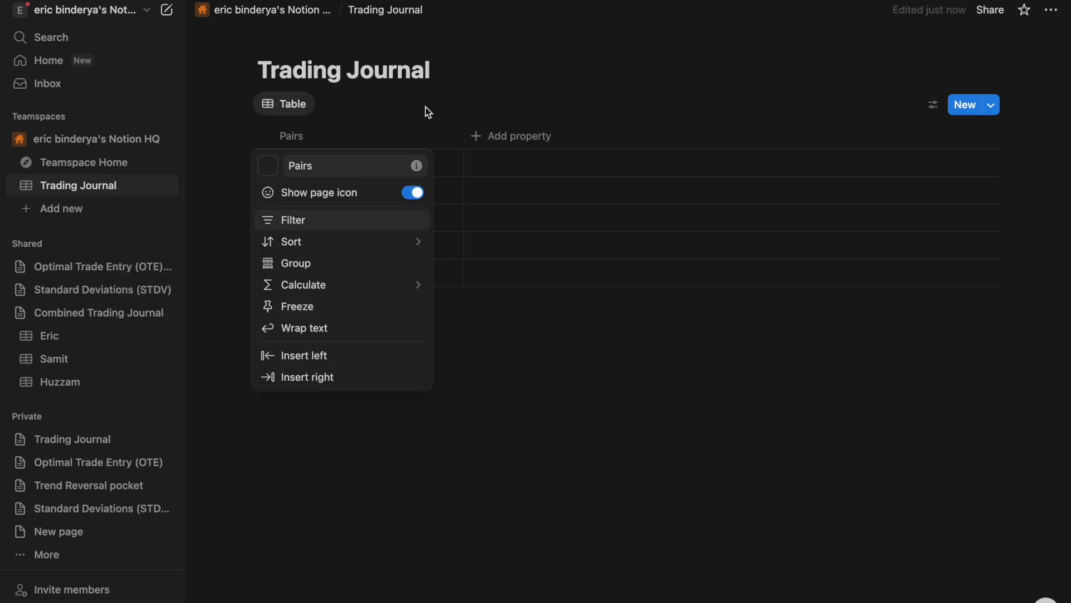
click(439, 96)
click(307, 163)
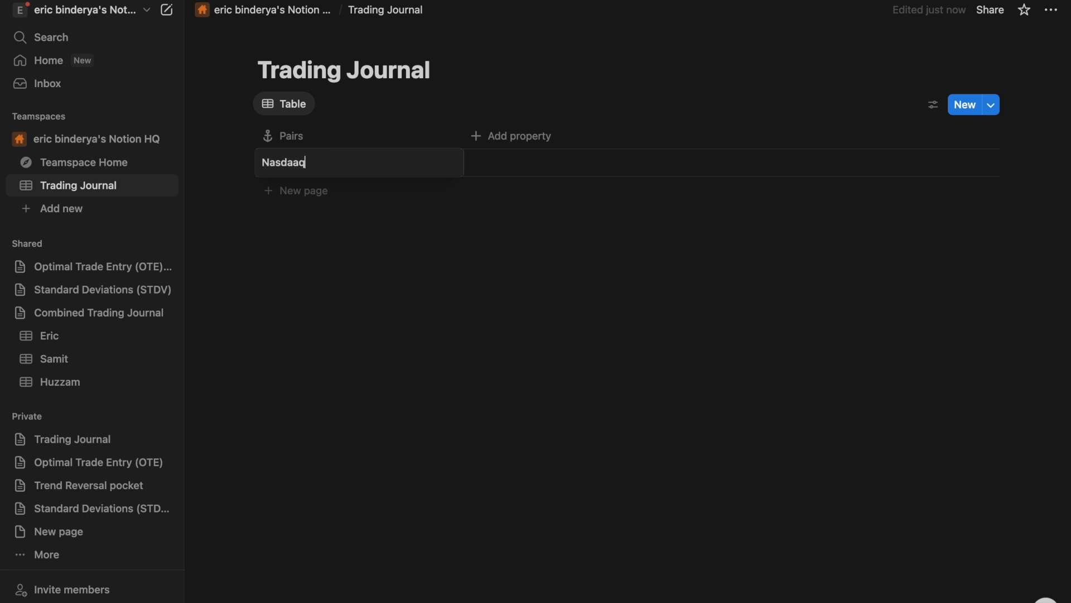
key(Escape)
- Add a Files & media property, leaving Nasdaq's file cell empty, and then a Date property
click(527, 139)
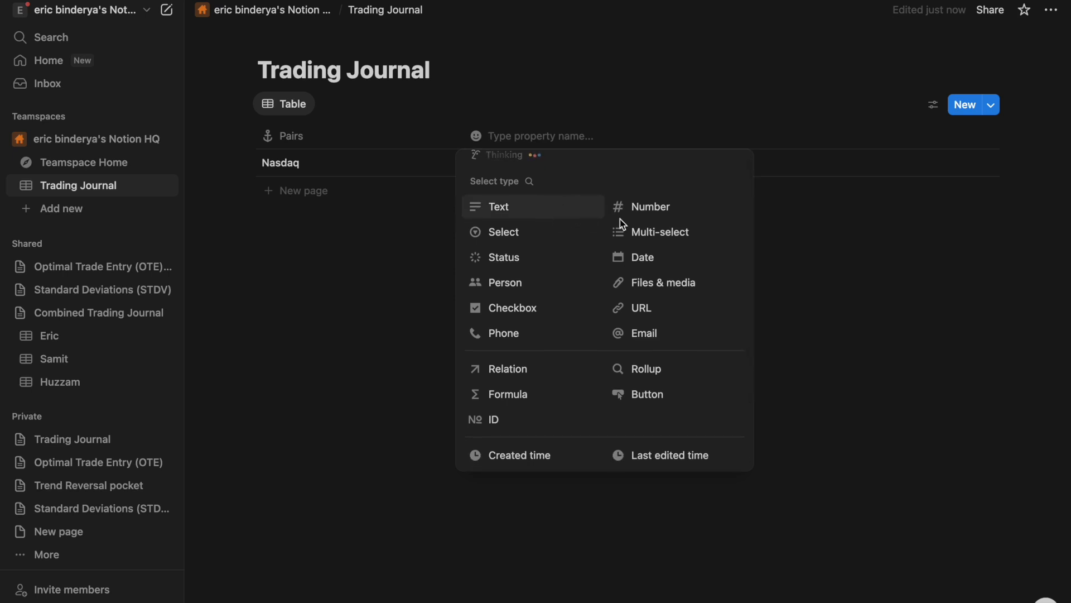
click(629, 284)
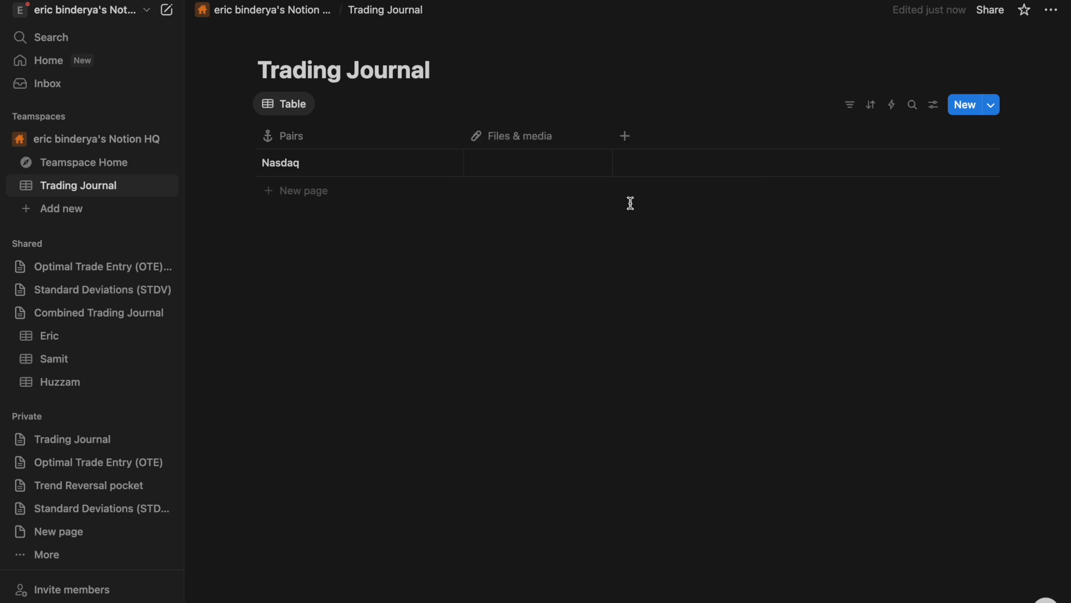
click(537, 170)
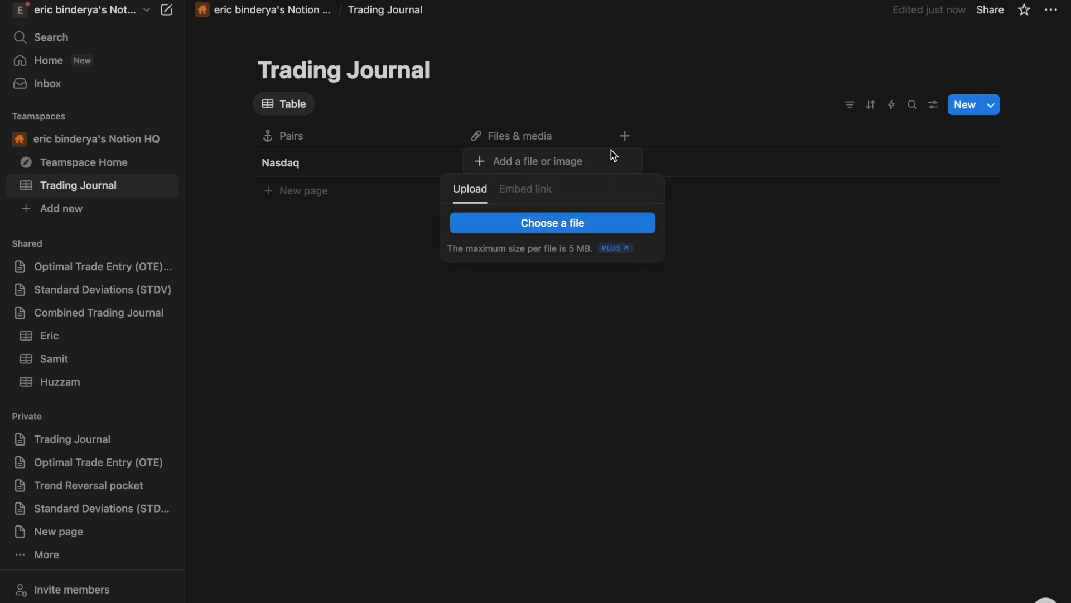
click(727, 284)
click(624, 136)
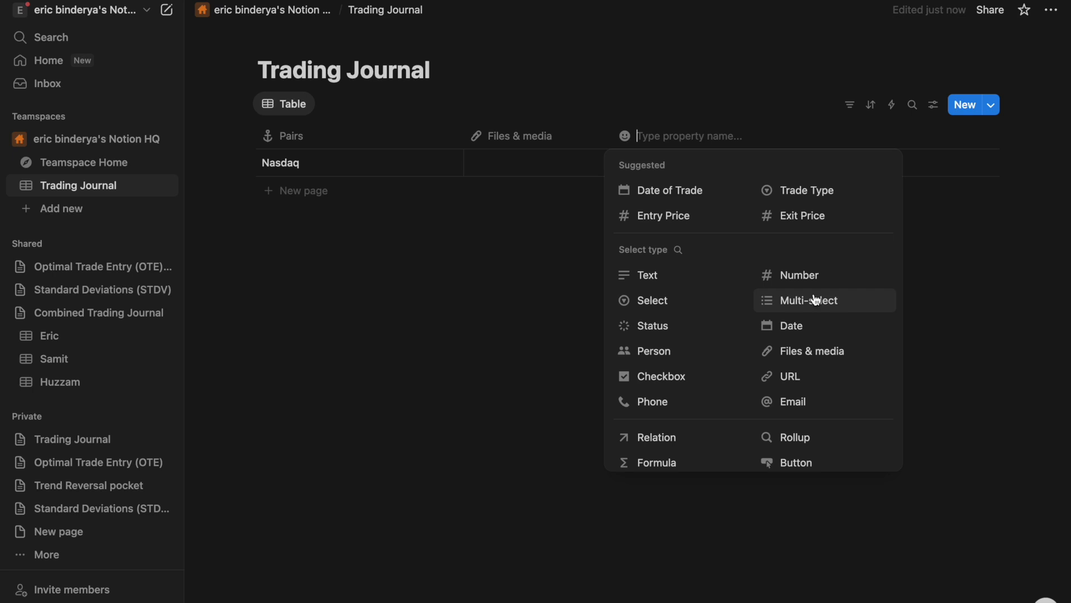
click(797, 326)
click(649, 138)
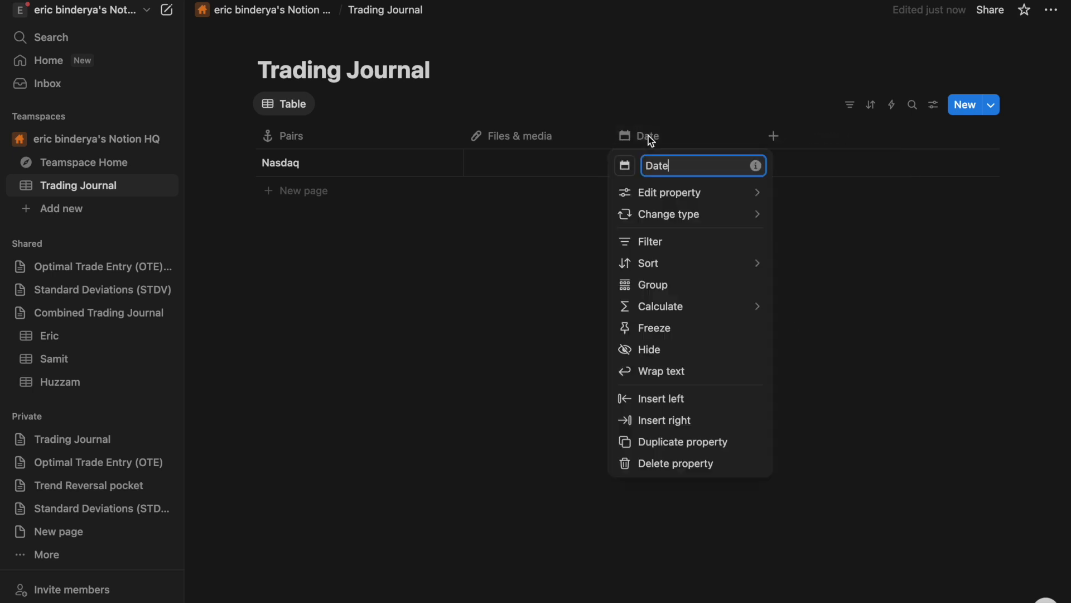
- Rename the Date column to 'Date of trade' and date the Nasdaq trade June 11, 2025
click(526, 263)
click(651, 163)
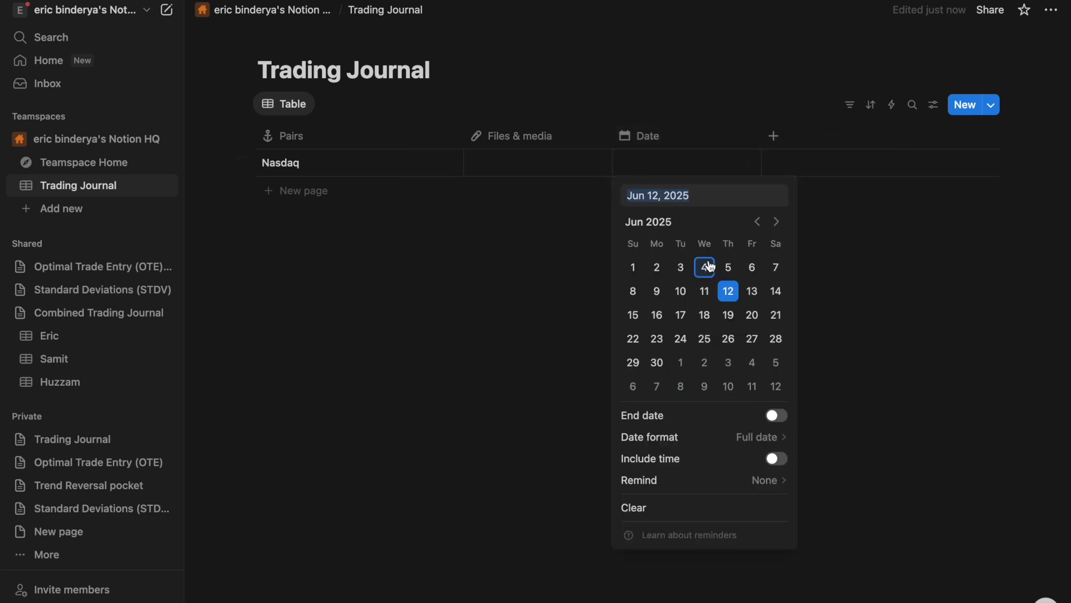
click(651, 128)
click(681, 138)
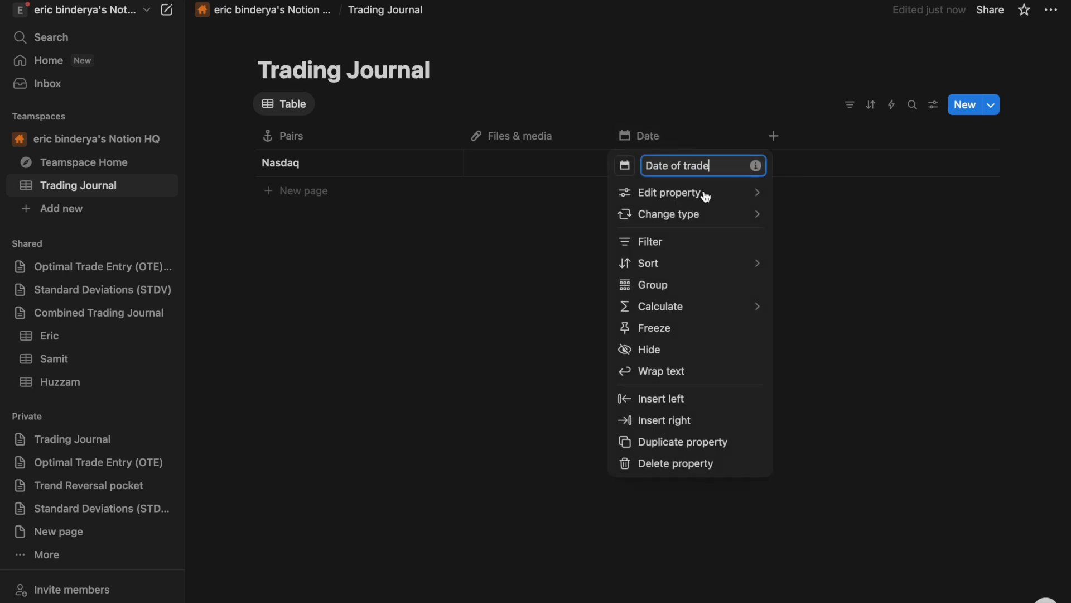
key(Escape)
click(678, 166)
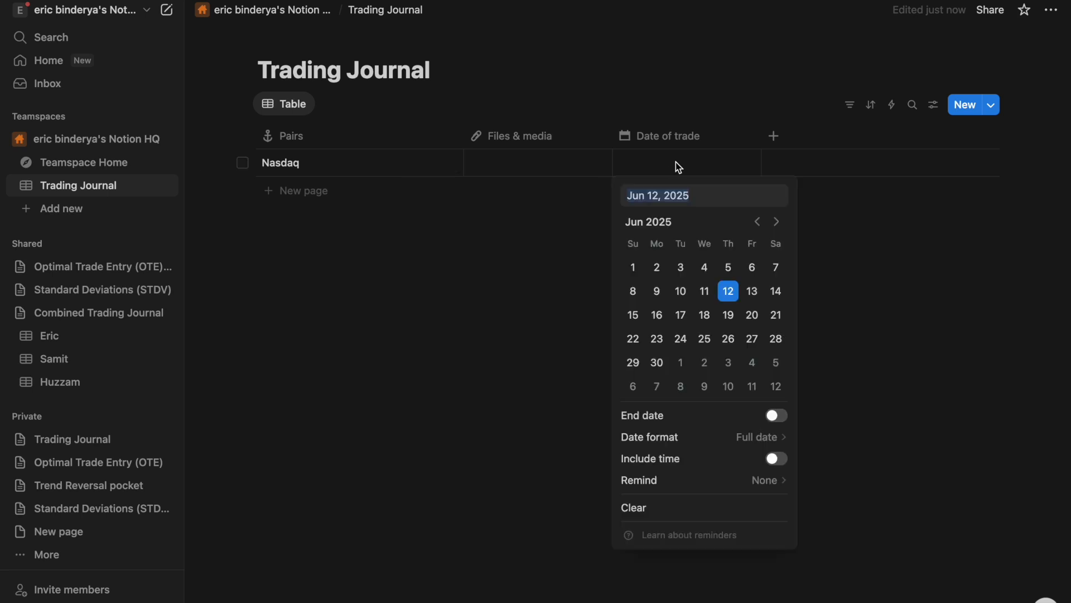
click(713, 294)
click(889, 283)
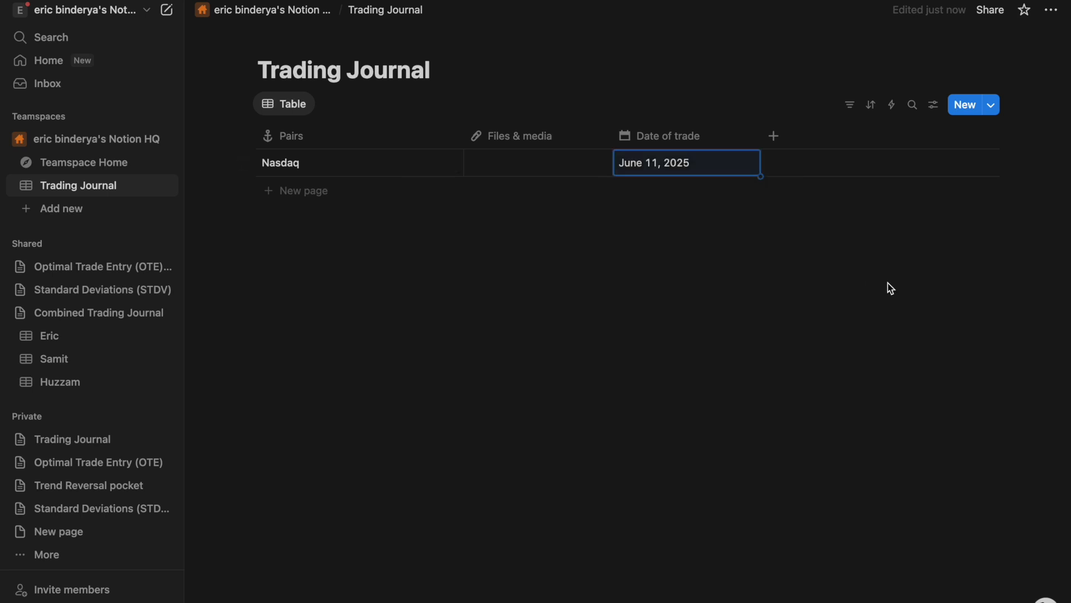
click(775, 136)
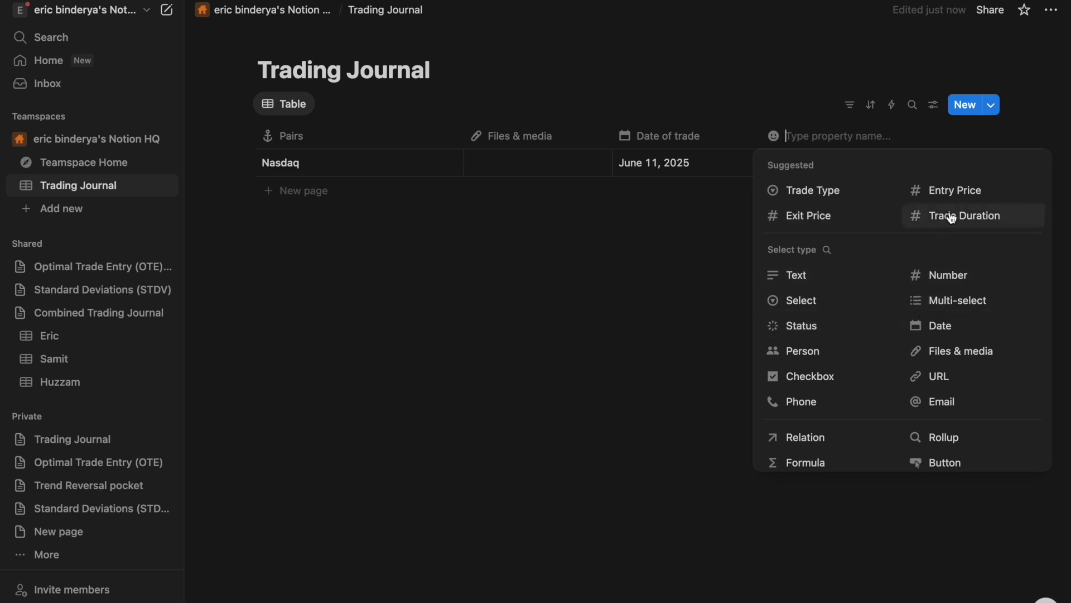
- Add a Multi-select column named POI
click(957, 300)
click(844, 141)
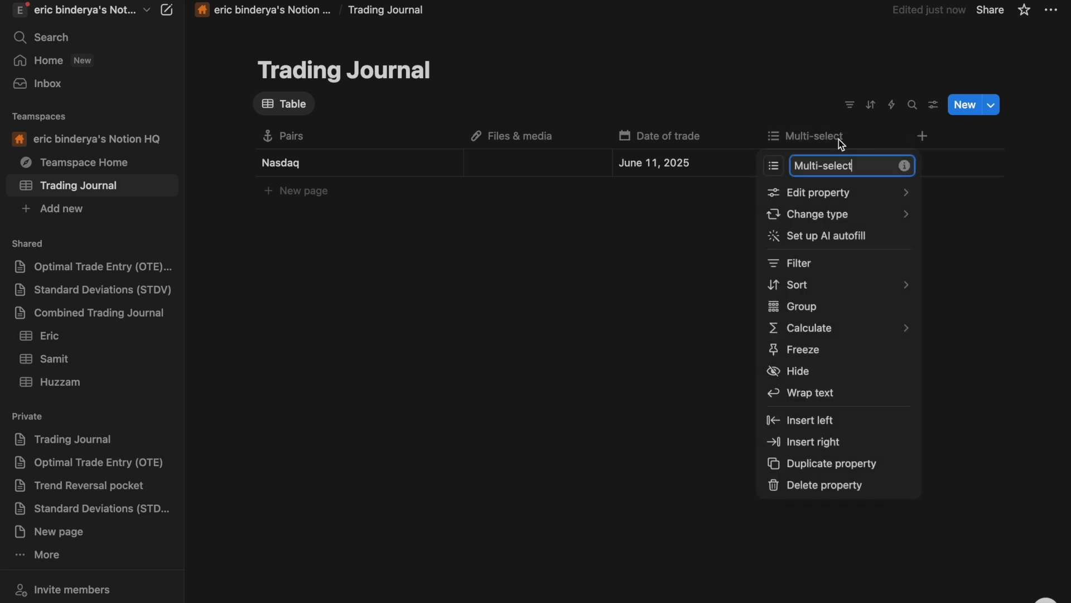
drag(869, 167, 815, 167)
key(BackSpace)
text(POI)
key(Return)
- Create the POI tags BOS, FVG, IFVG and Liquidity Sweep in the Nasdaq cell
click(841, 164)
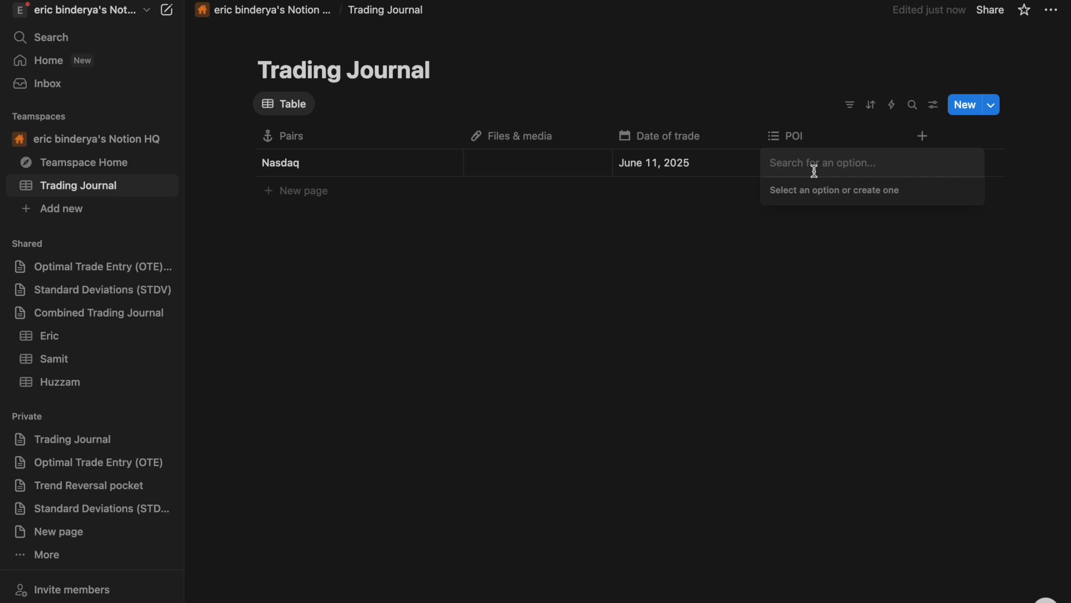
text(BOS)
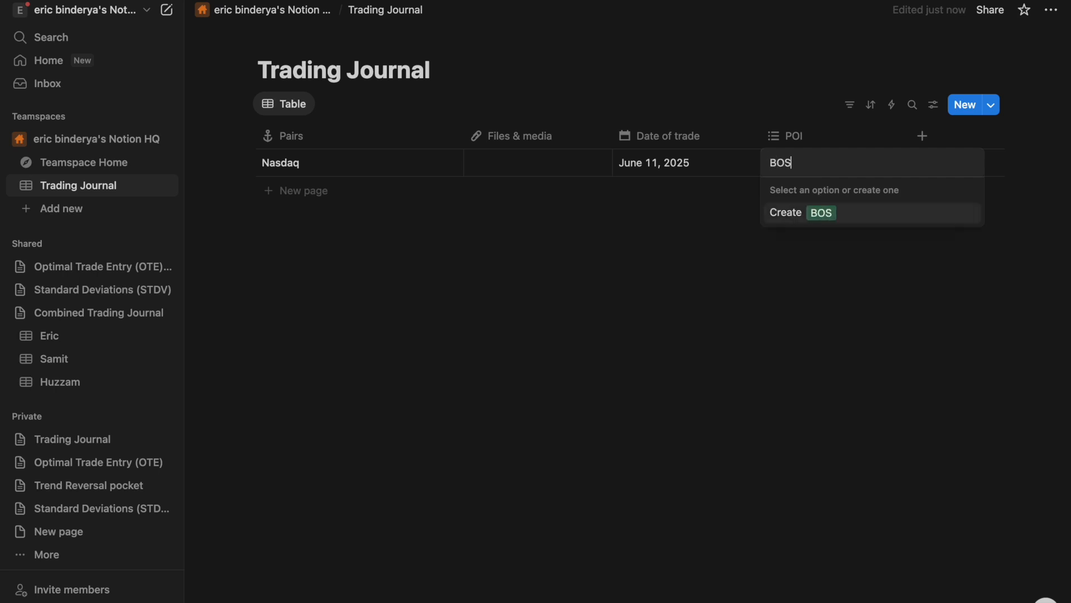
key(Return)
text(FVG)
key(Return)
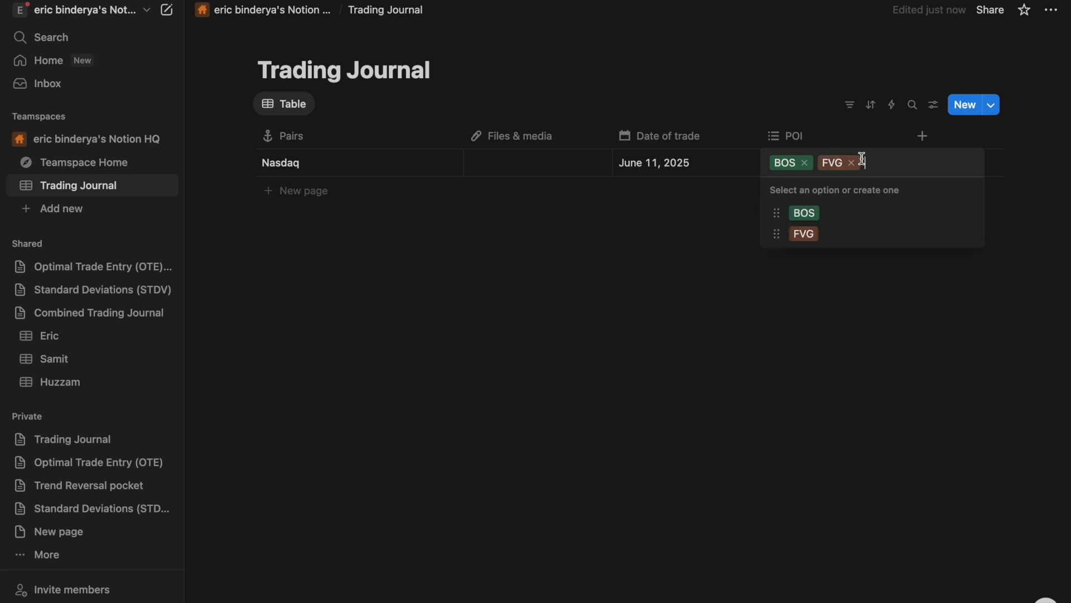
text(IFVG)
key(Return)
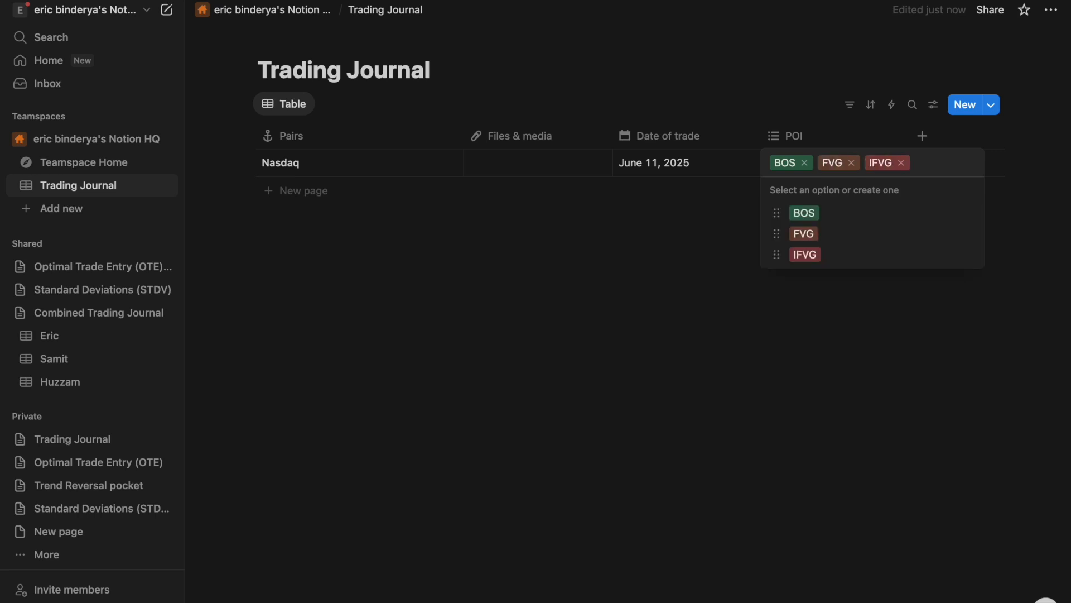
text(L)
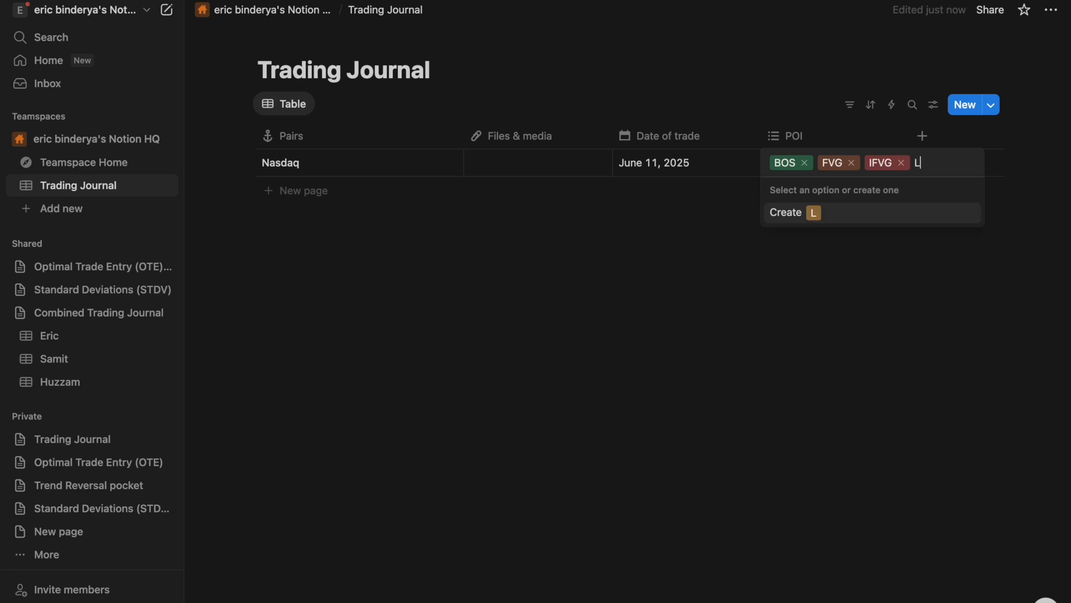
text(iquidity Sweep)
key(Return)
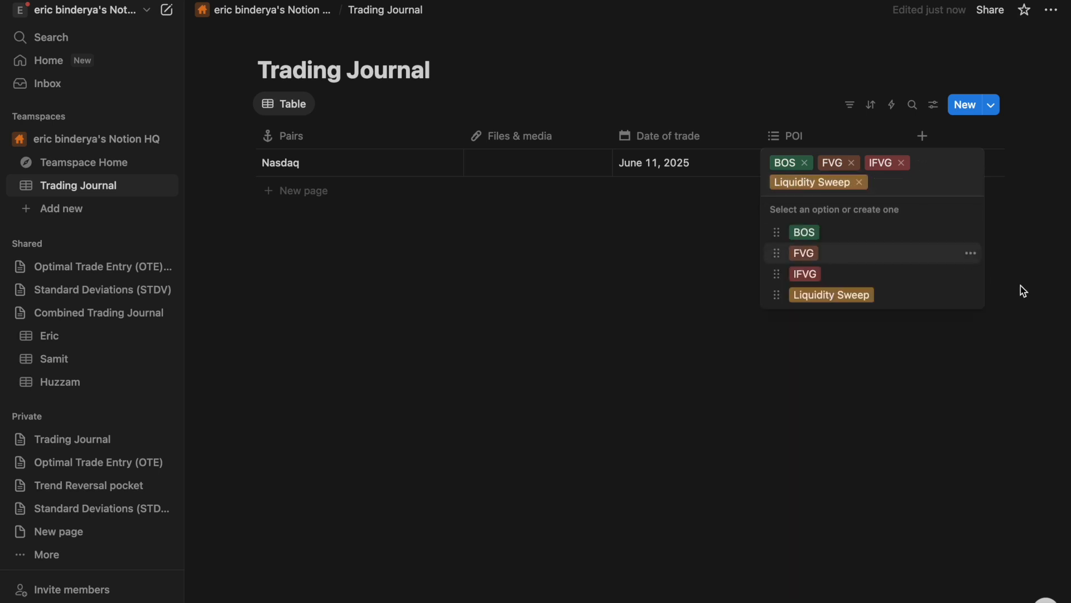
key(Escape)
- Remove Liquidity Sweep, IFVG and BOS from the Nasdaq cell, leaving only FVG
click(834, 155)
click(860, 183)
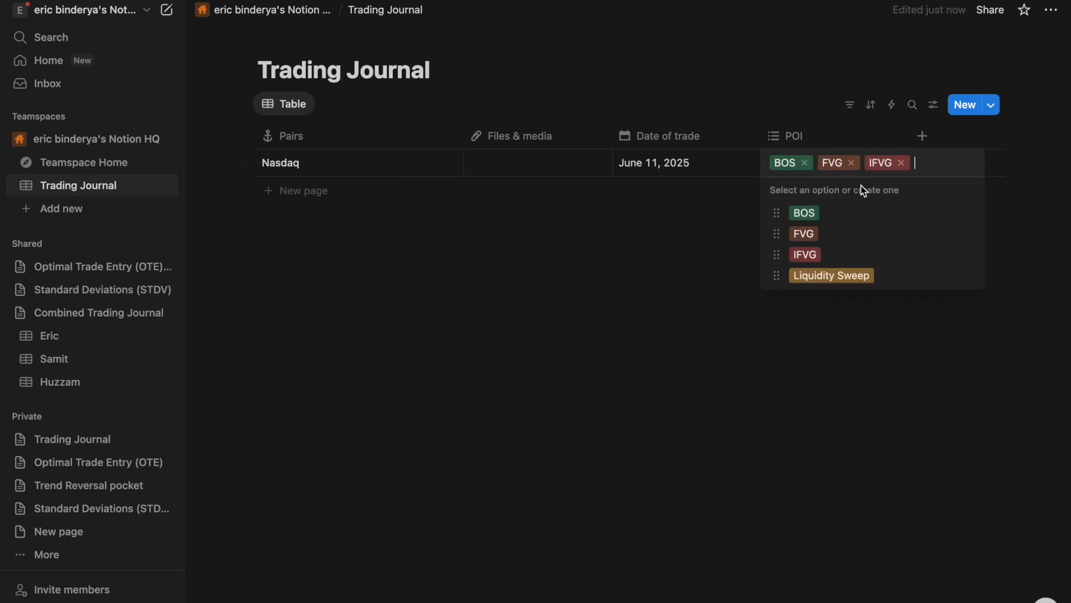
click(902, 164)
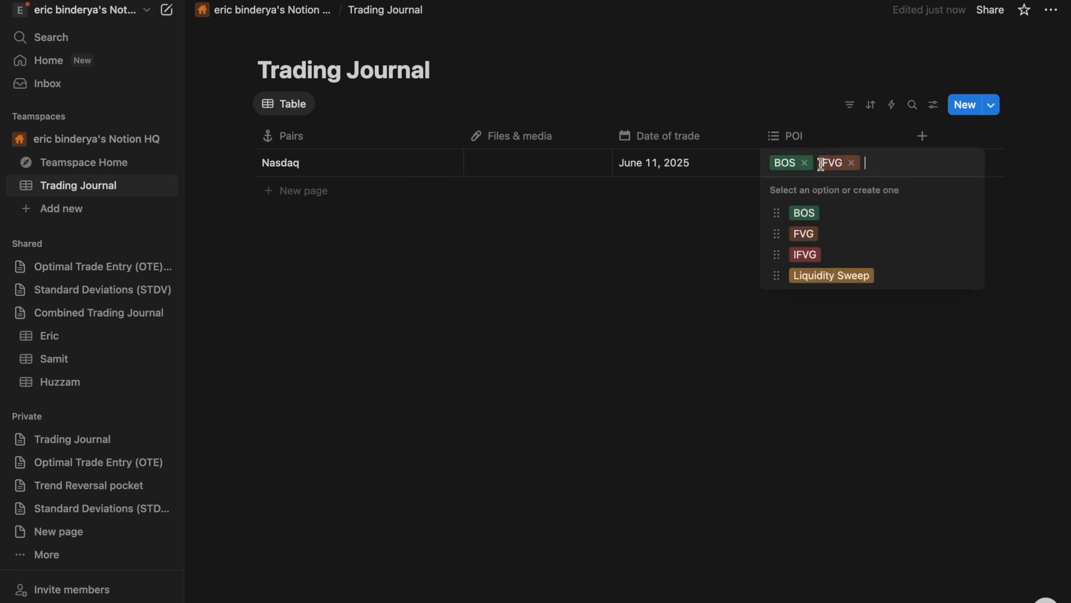
click(804, 162)
click(695, 223)
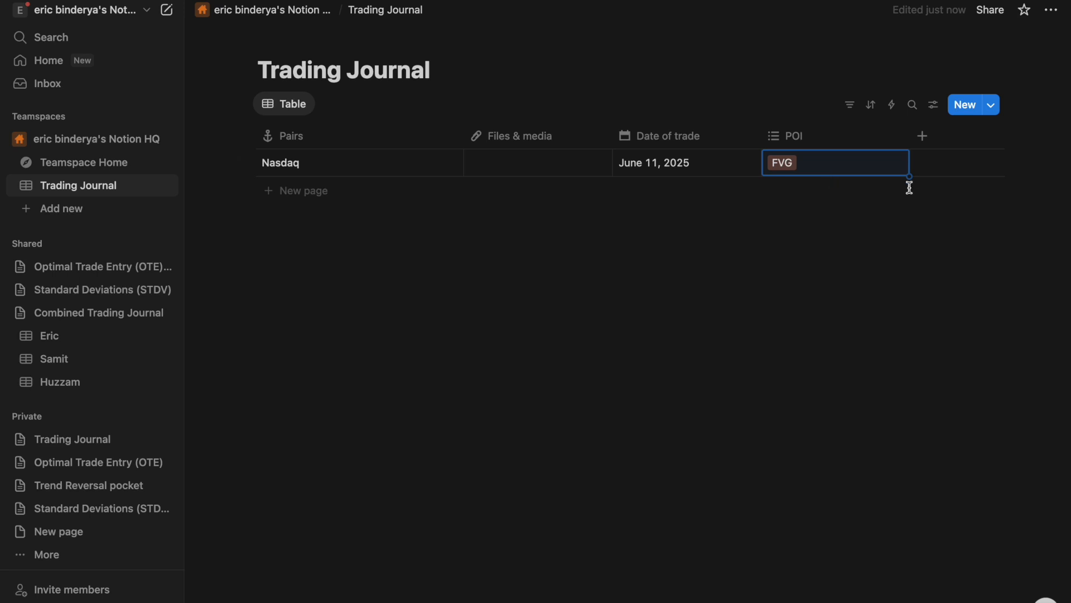
- Review the BOS option's name and colour settings in the POI column options
click(840, 144)
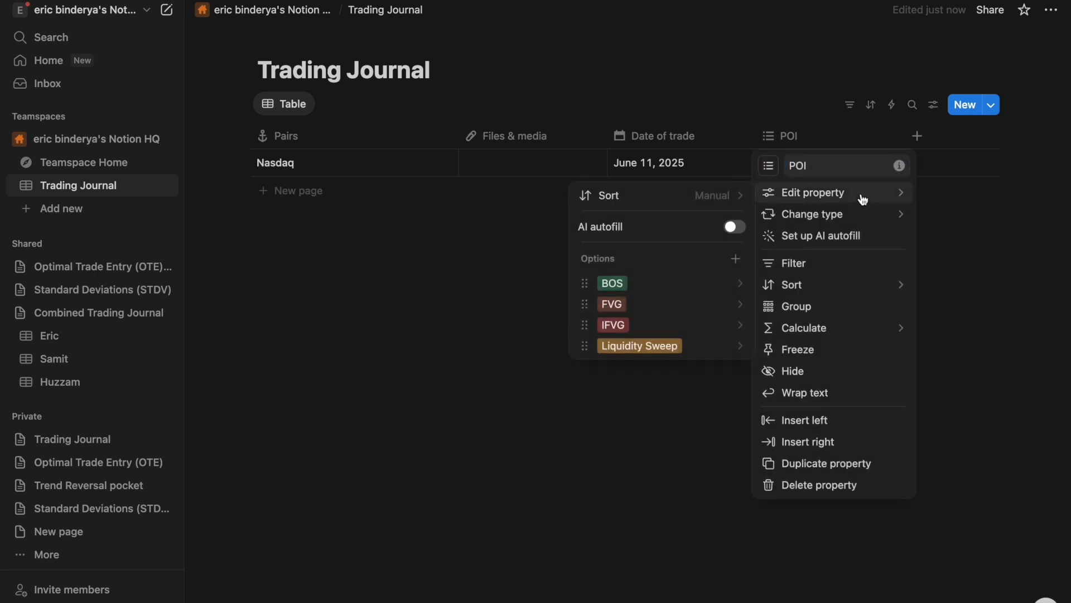
mouse_move(826, 214)
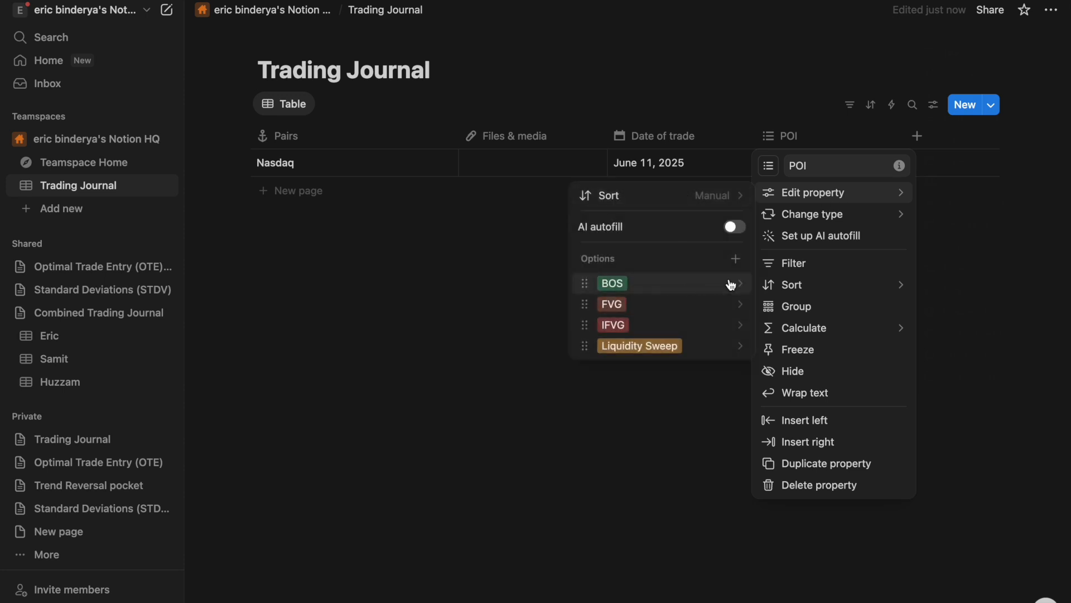
click(729, 284)
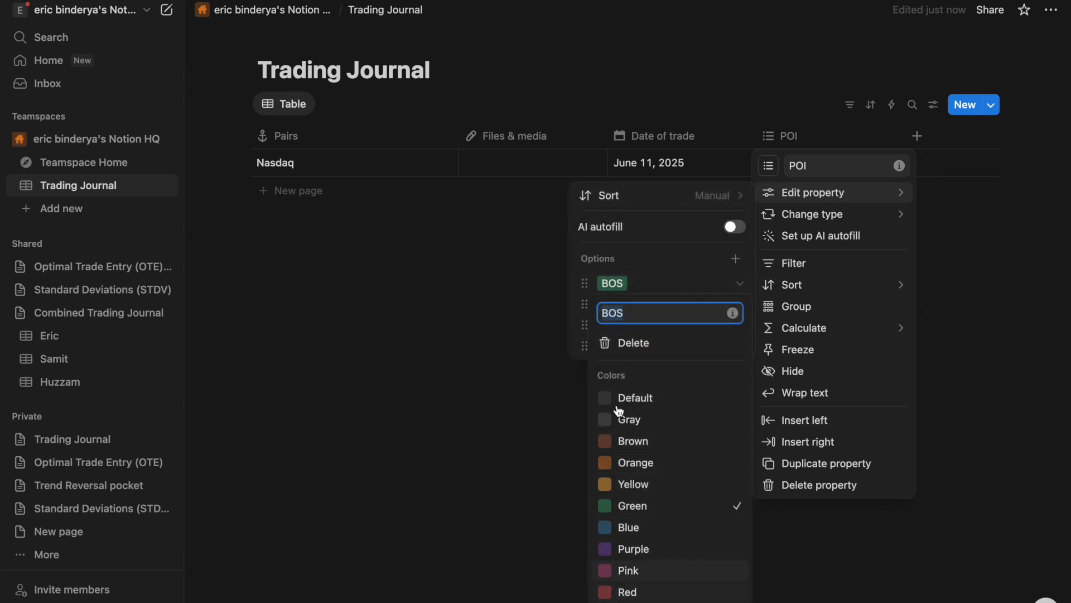
click(480, 521)
click(961, 231)
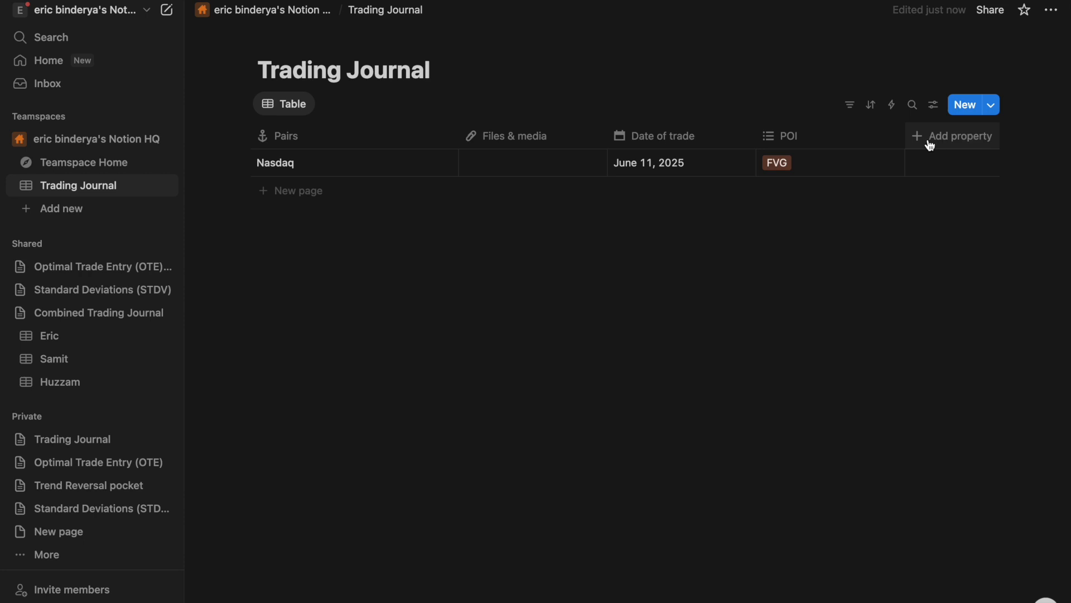
click(930, 141)
key(Escape)
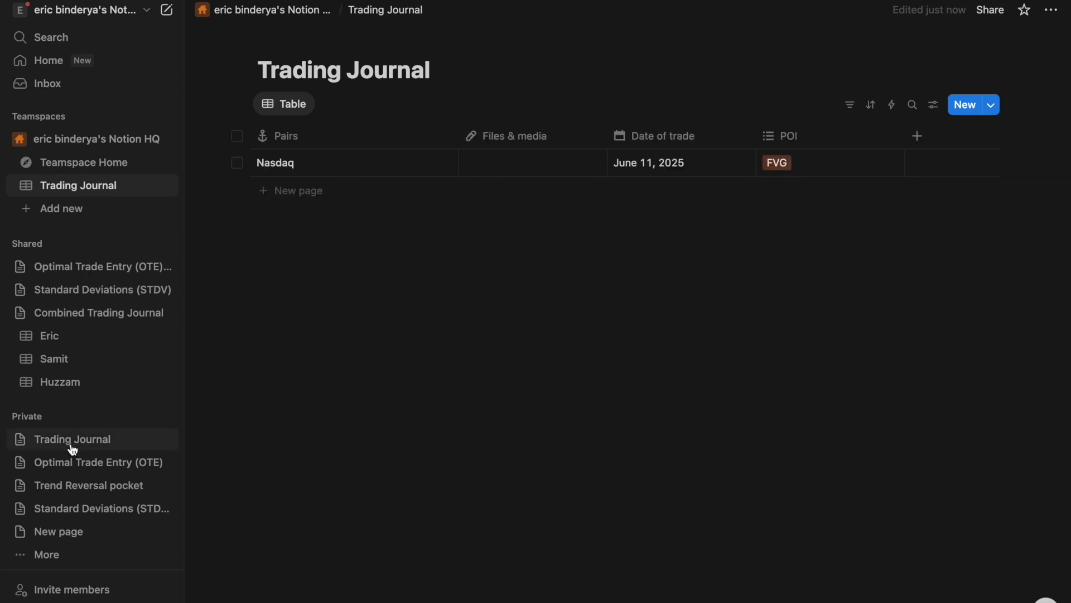
click(74, 444)
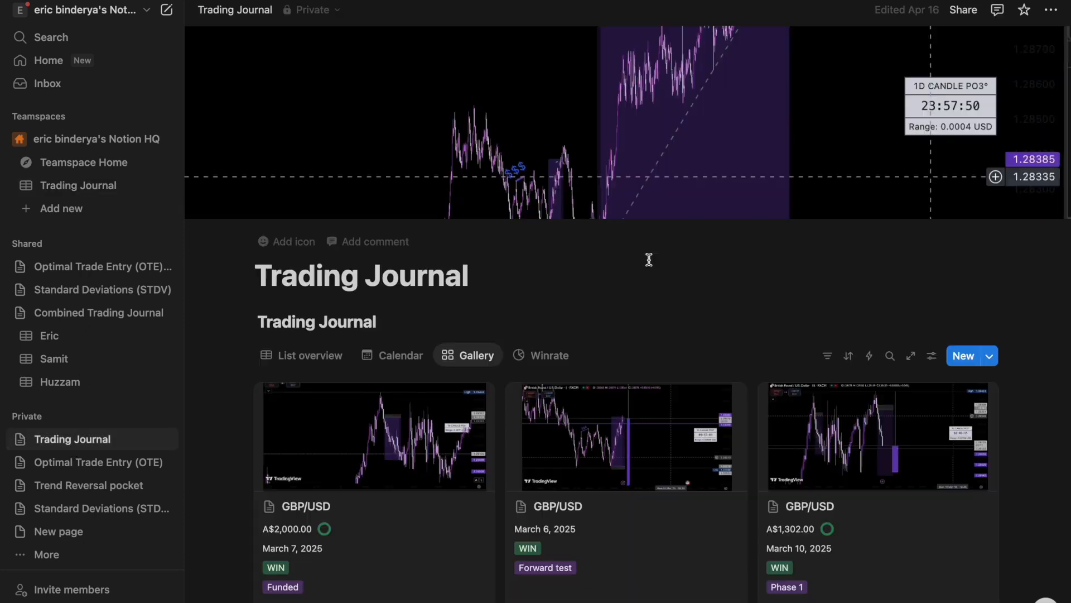
scroll(700, 405, right, 3)
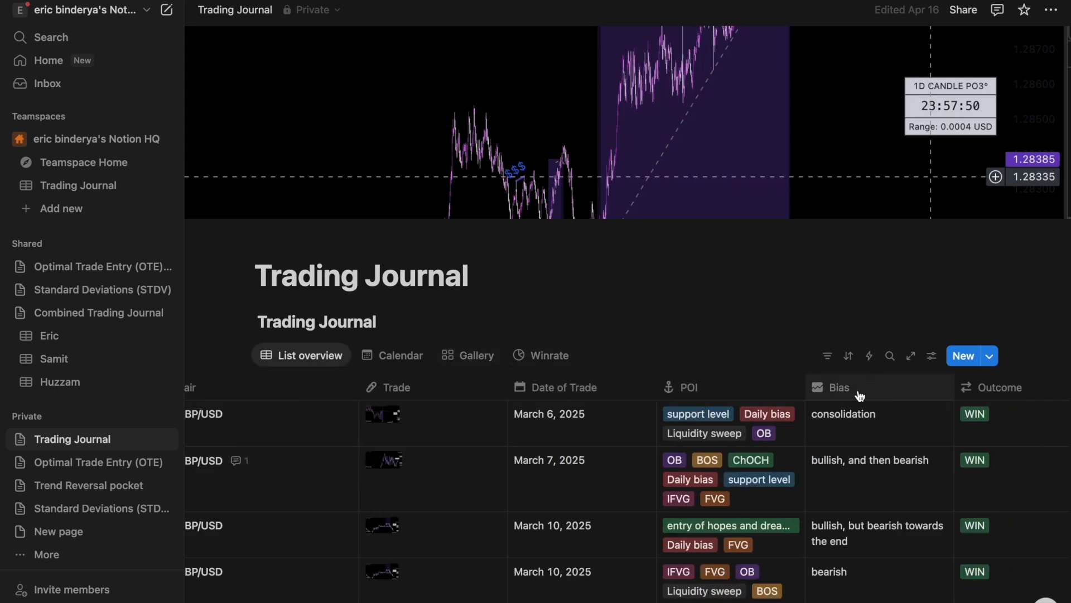
scroll(892, 391, right, 5)
scroll(895, 395, right, 5)
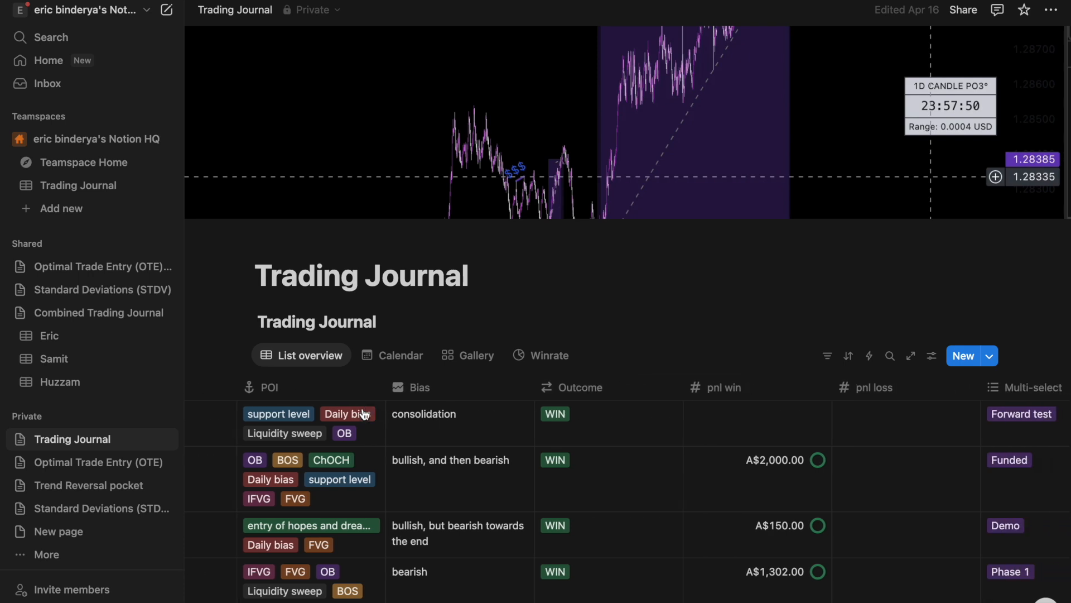
click(78, 186)
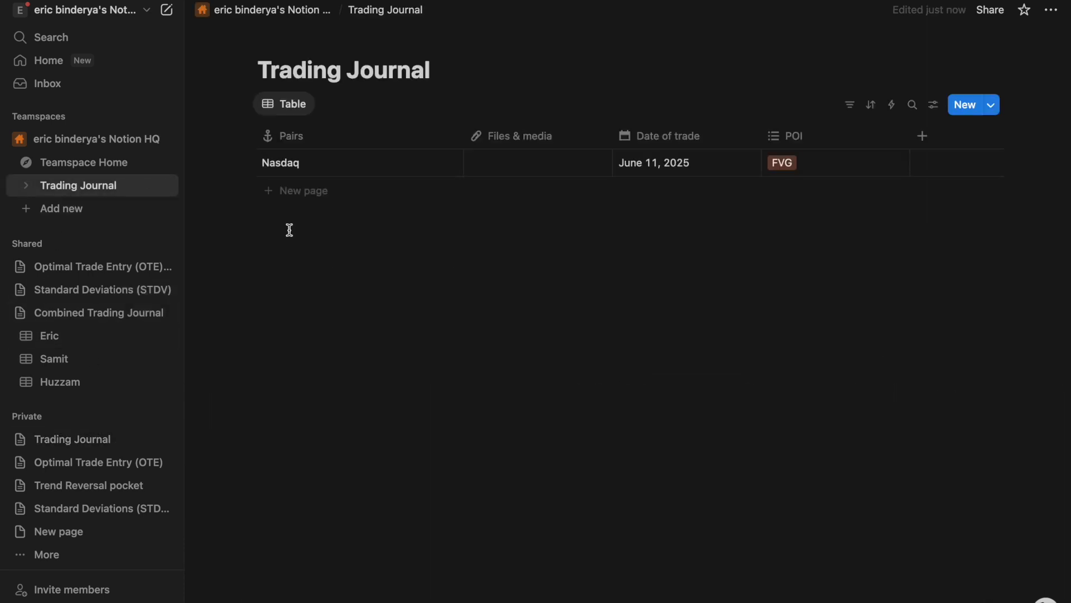
- Add a Bias text column and enter Bullish for the Nasdaq trade
click(923, 136)
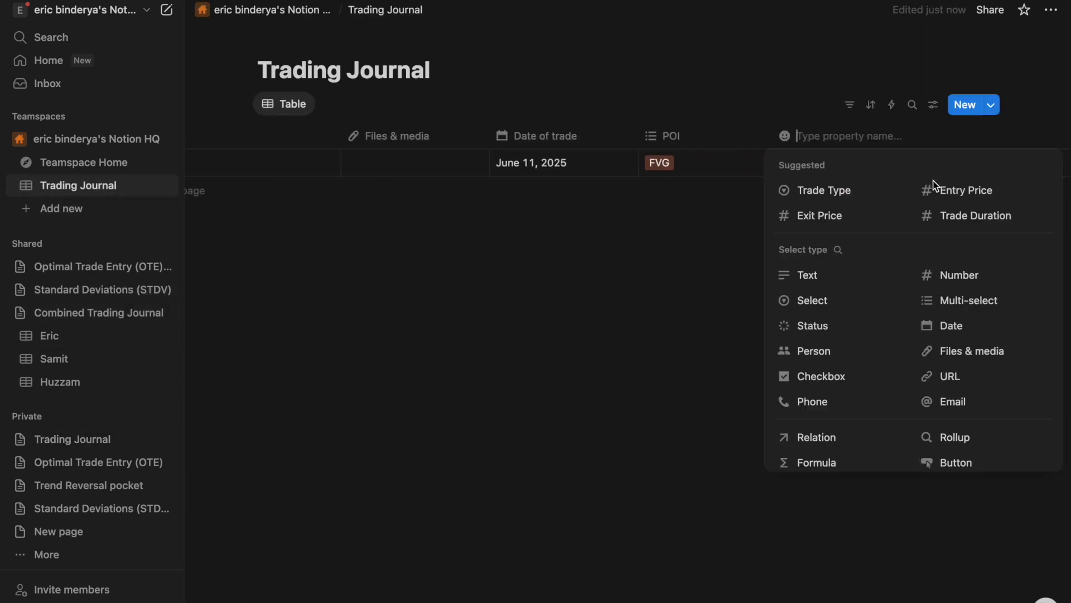
text(Bi)
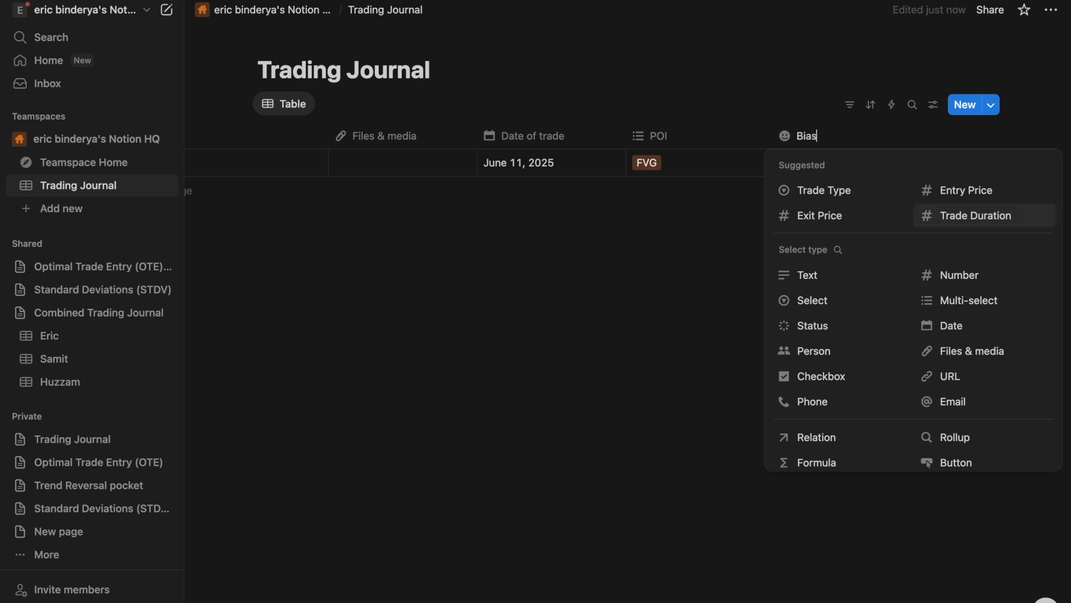
text(as)
click(813, 275)
click(826, 136)
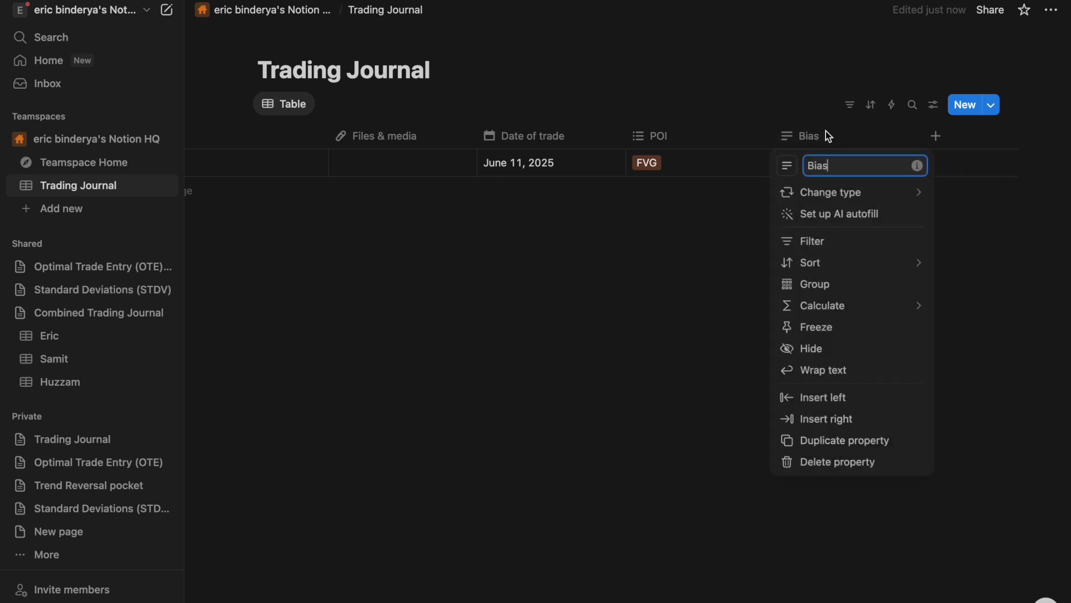
click(731, 266)
click(829, 162)
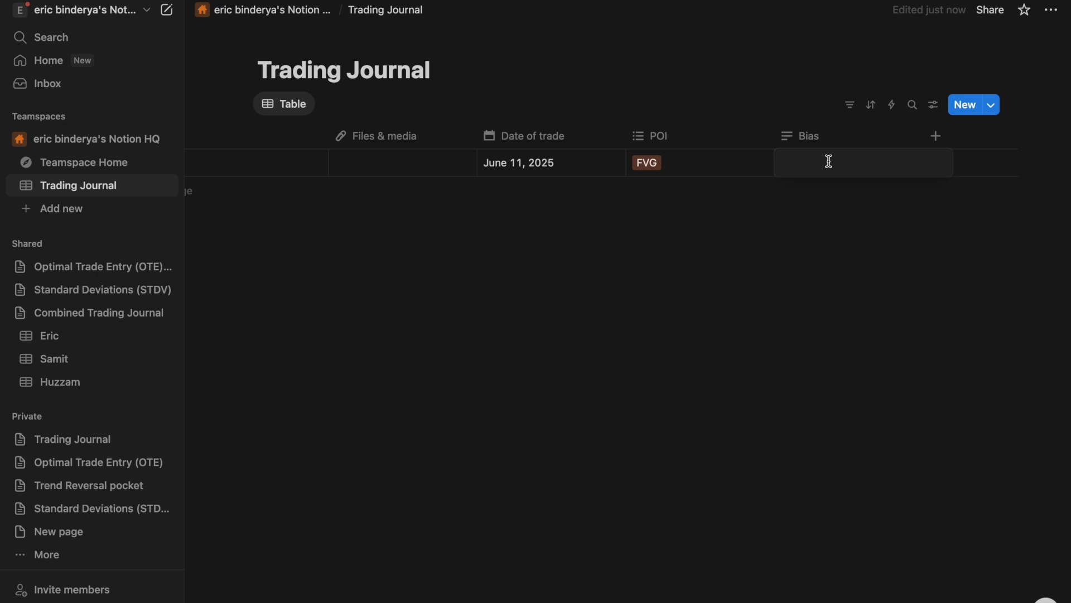
key(Escape)
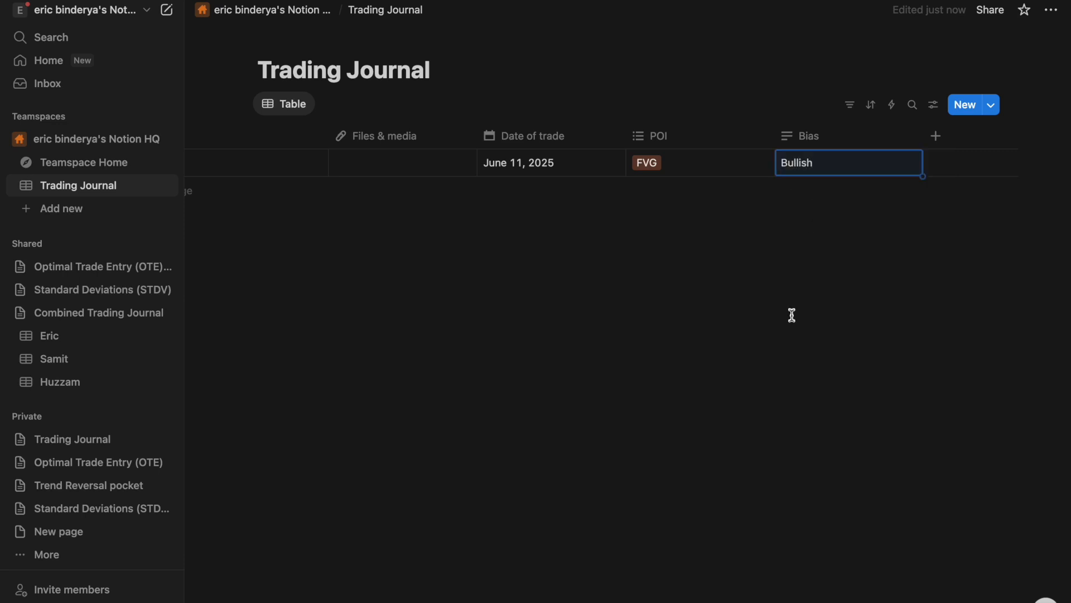
click(953, 140)
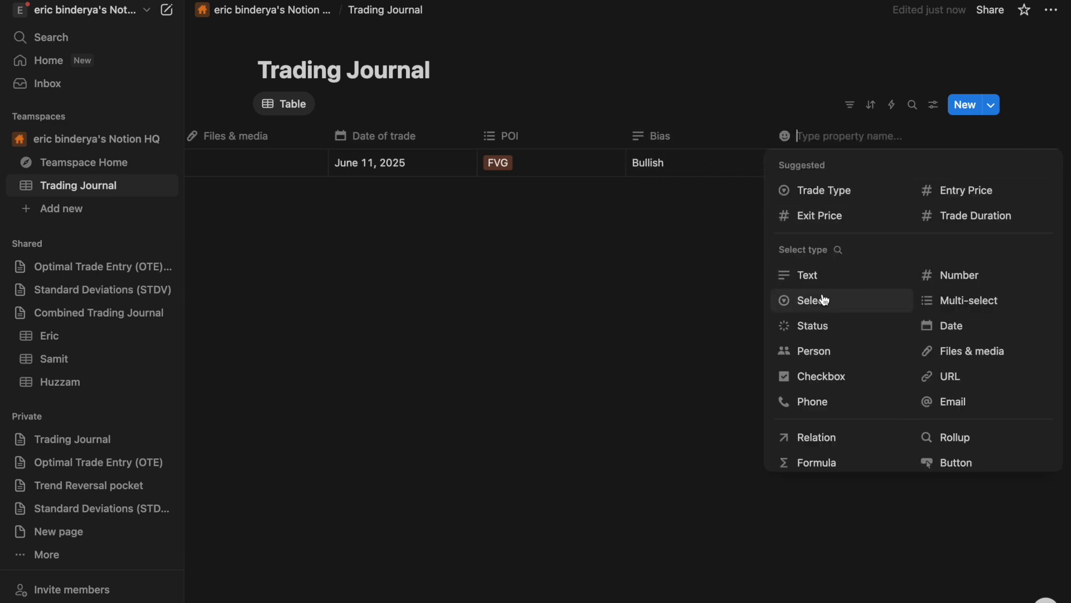
click(853, 296)
- Rename the new Select column to Outcome
click(829, 144)
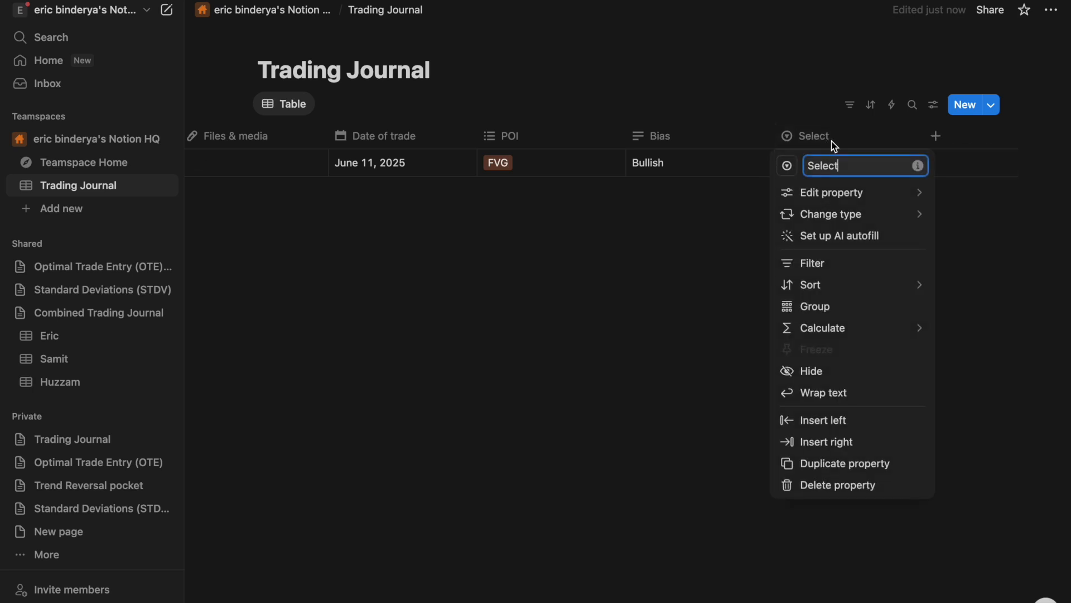
key(super+a)
key(BackSpace)
text(Ou)
key(Return)
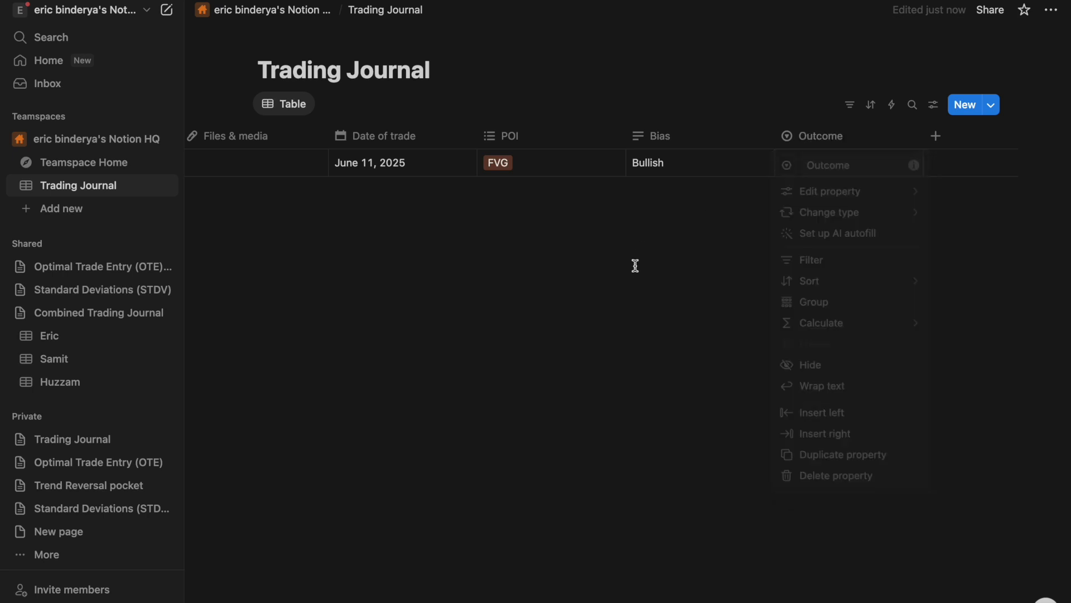
- Create the Outcome options Win, Loss and B/e
click(845, 163)
text(Win)
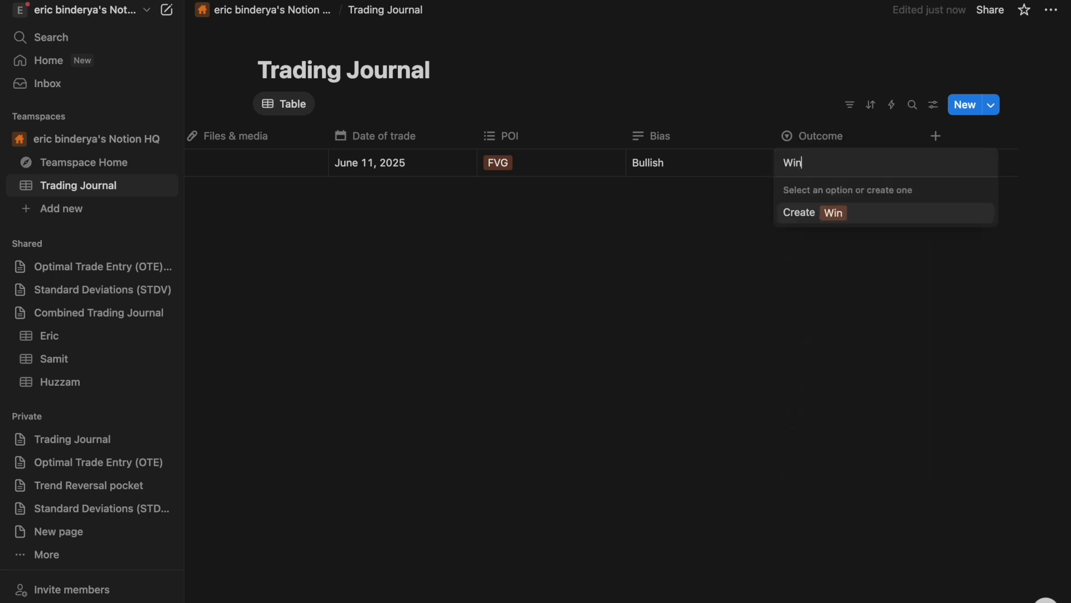
key(Return)
click(828, 158)
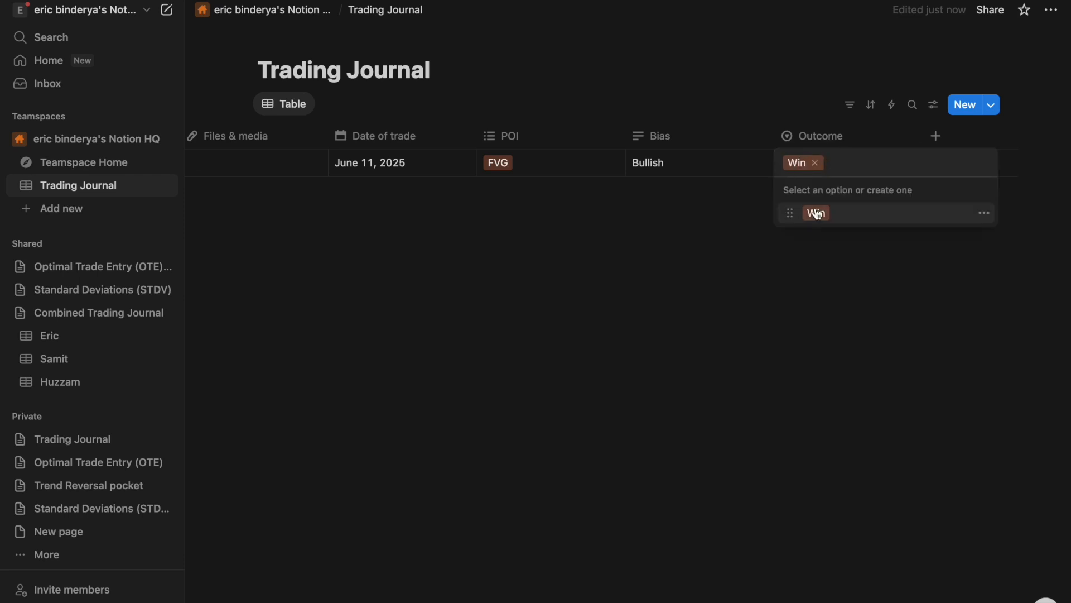
click(817, 212)
click(834, 159)
text(Loss)
key(Return)
click(842, 162)
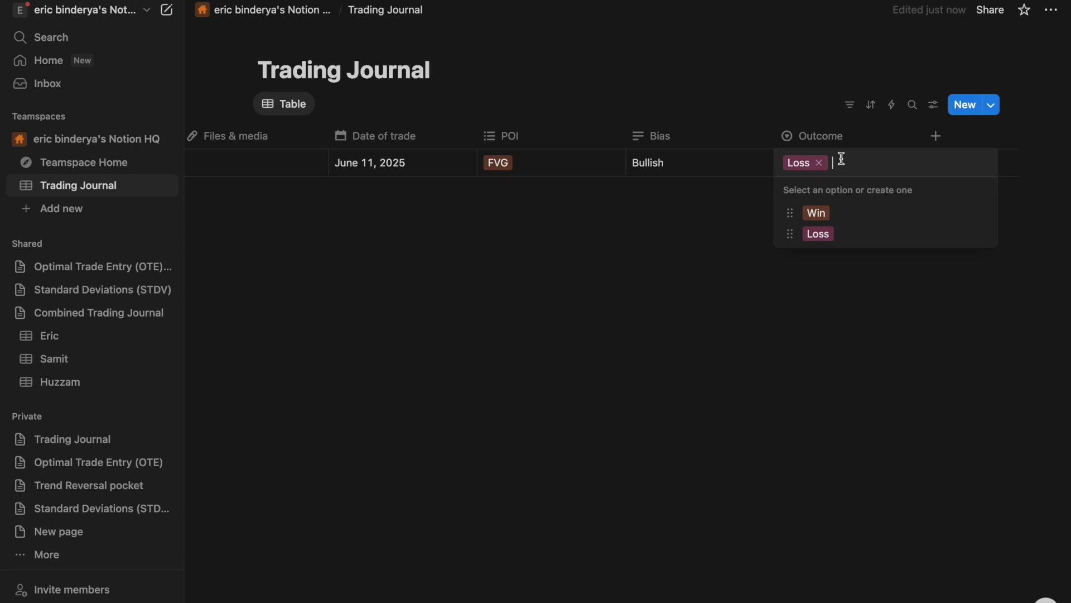
text(B/e)
key(Return)
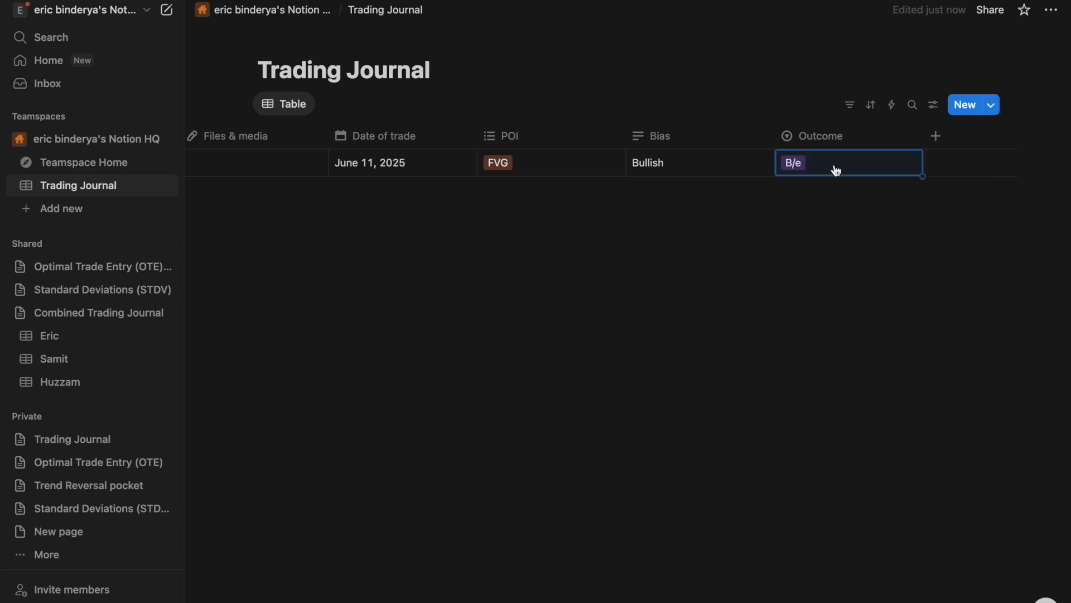
- Colour the Win option green and the B/e option yellow in the Outcome settings
click(831, 136)
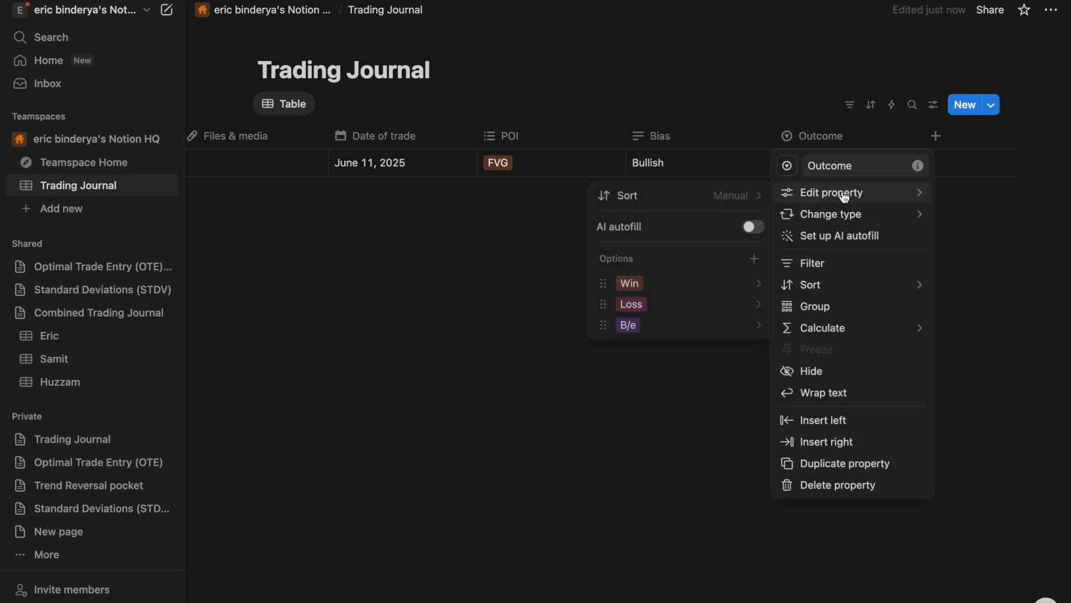
mouse_move(812, 214)
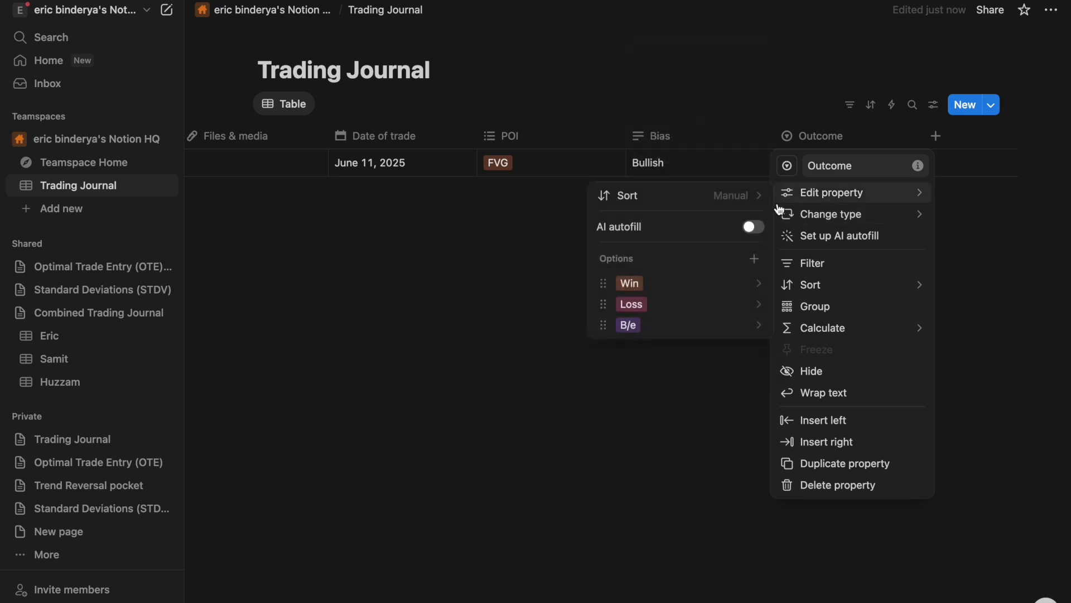
mouse_move(789, 193)
click(758, 284)
click(658, 506)
click(714, 272)
click(756, 305)
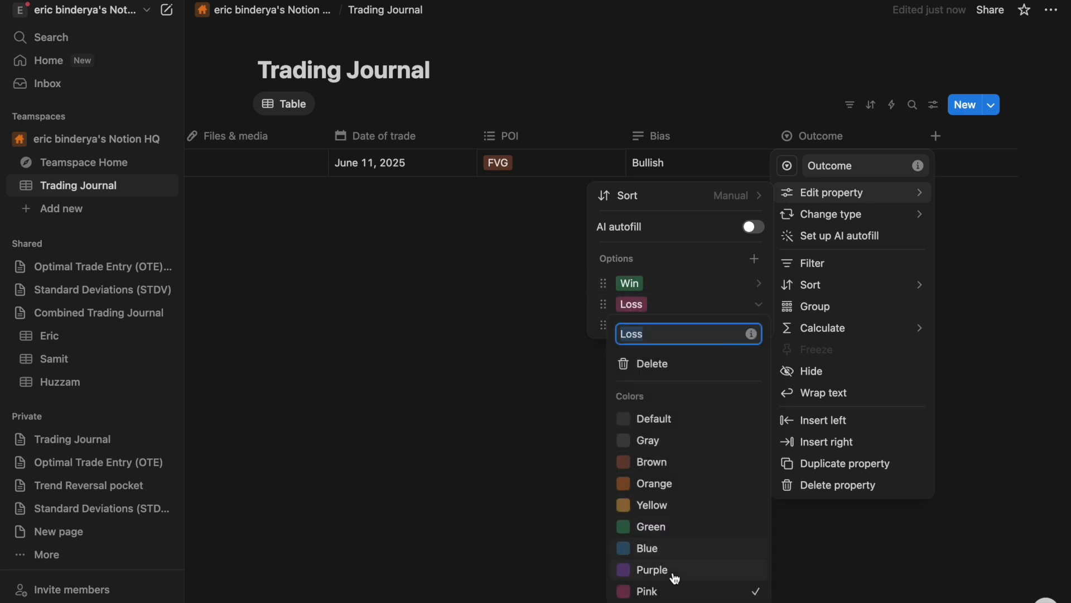
click(667, 267)
click(693, 323)
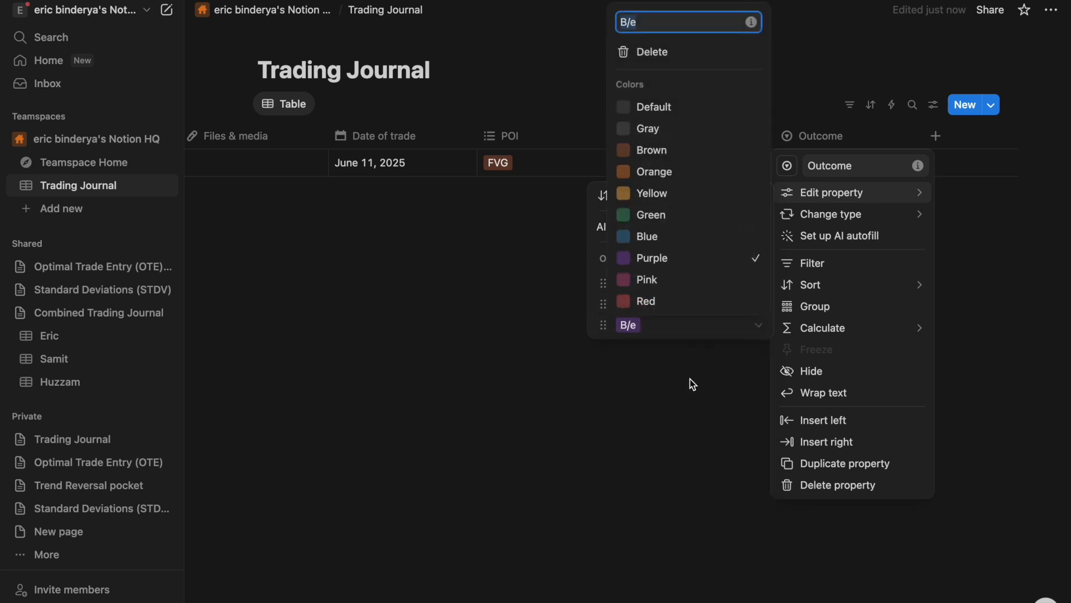
click(664, 193)
click(481, 339)
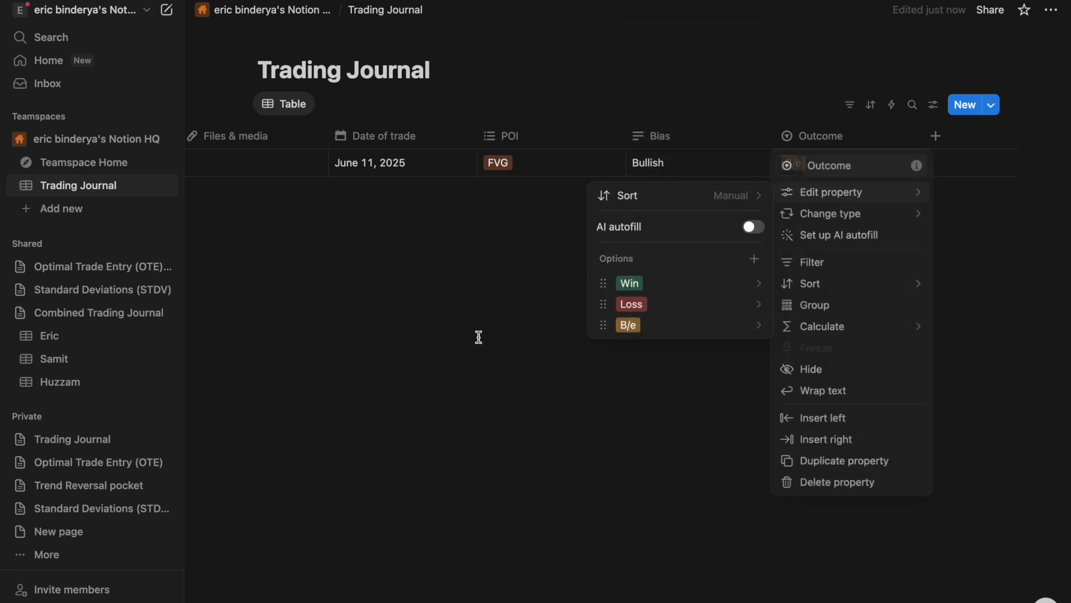
click(478, 335)
- Set the Nasdaq trade's outcome to Win
click(858, 166)
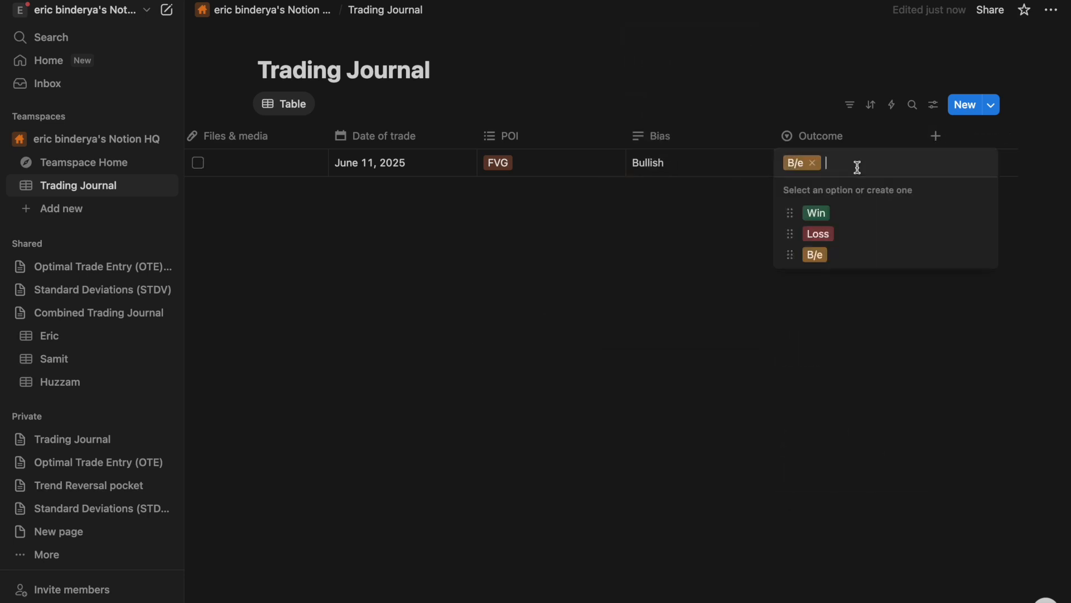
click(818, 215)
click(936, 136)
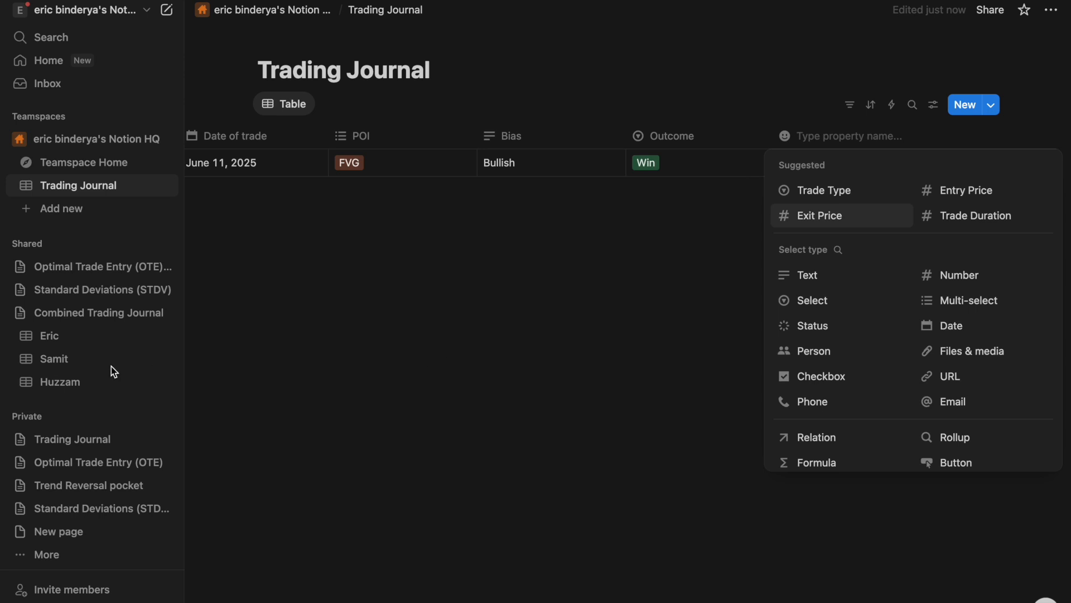
- Add a number column named 'PNL win'
text(PNL win)
key(Return)
click(859, 137)
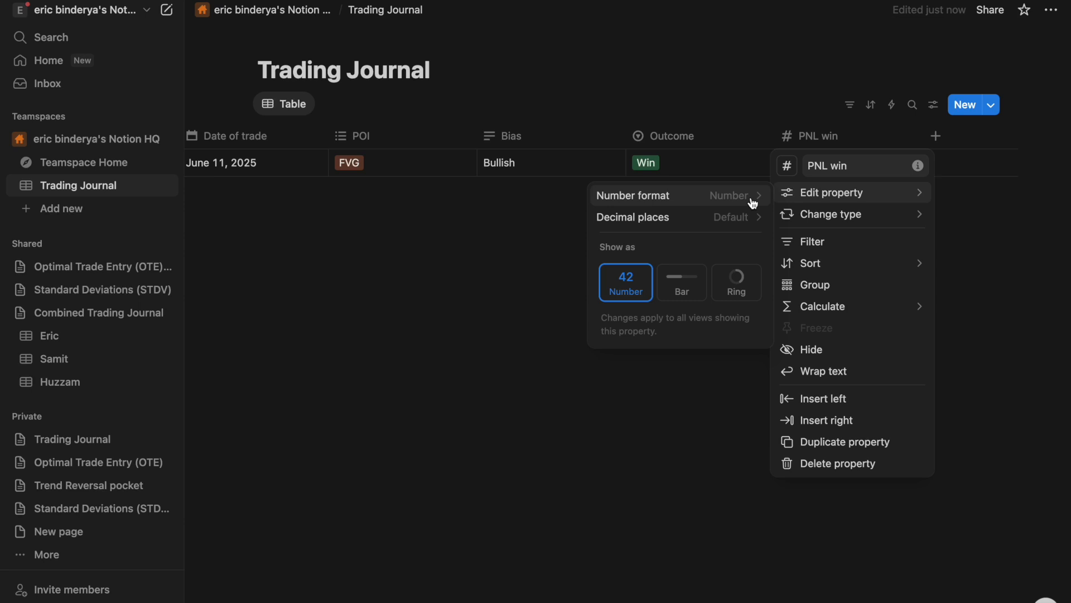
click(835, 141)
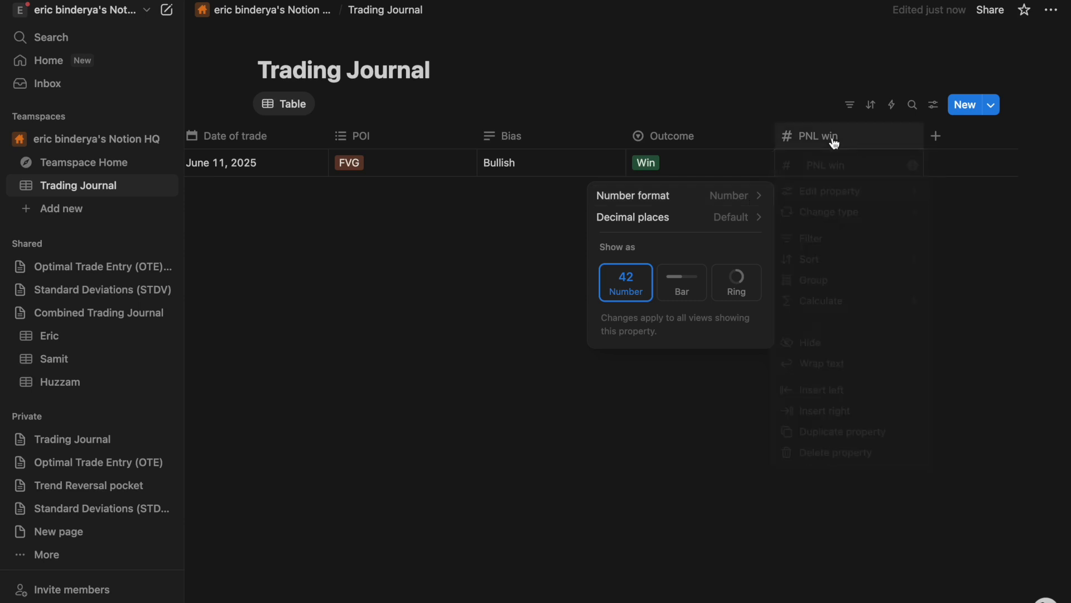
click(851, 144)
mouse_move(846, 200)
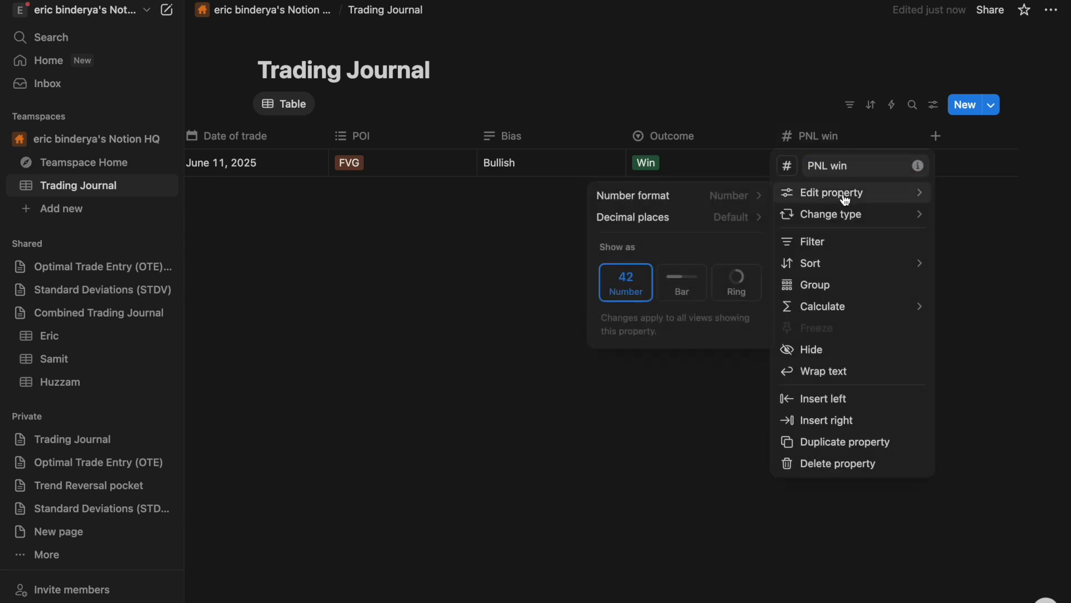
- Delete the PNL win property and confirm the deletion
click(888, 140)
click(882, 139)
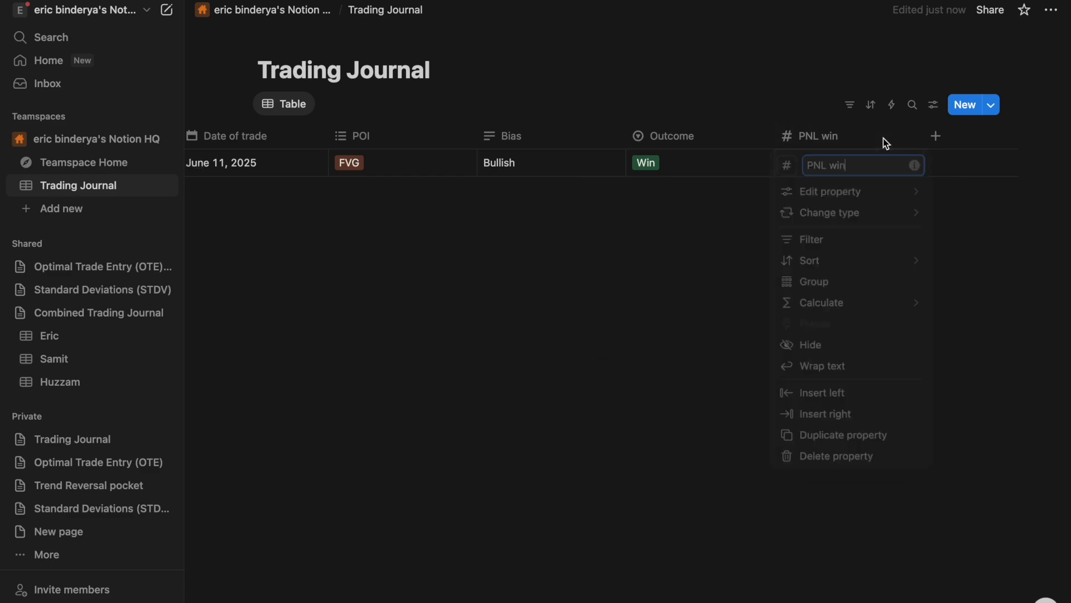
click(856, 461)
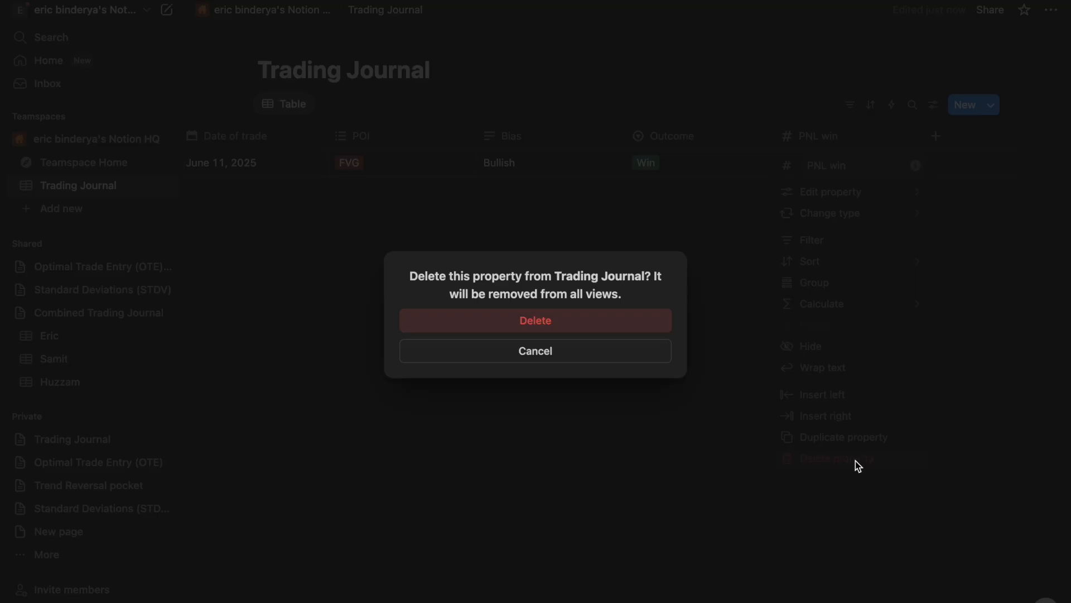
click(610, 334)
click(923, 139)
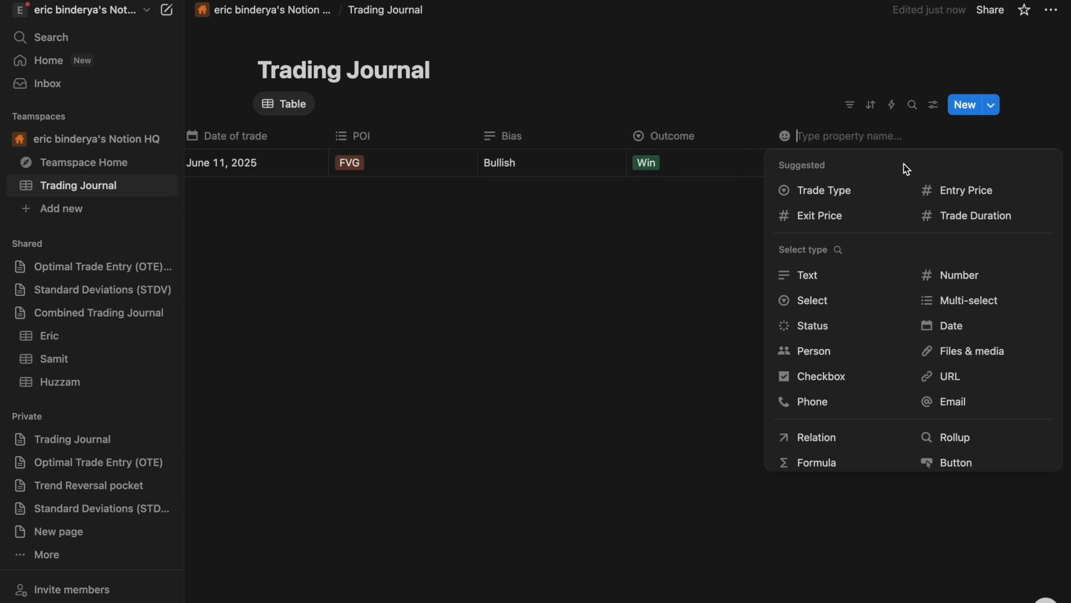
- Make the new property a Number column named PNL win
click(941, 280)
click(818, 135)
double_click(836, 162)
key(BackSpace)
text(PNL win)
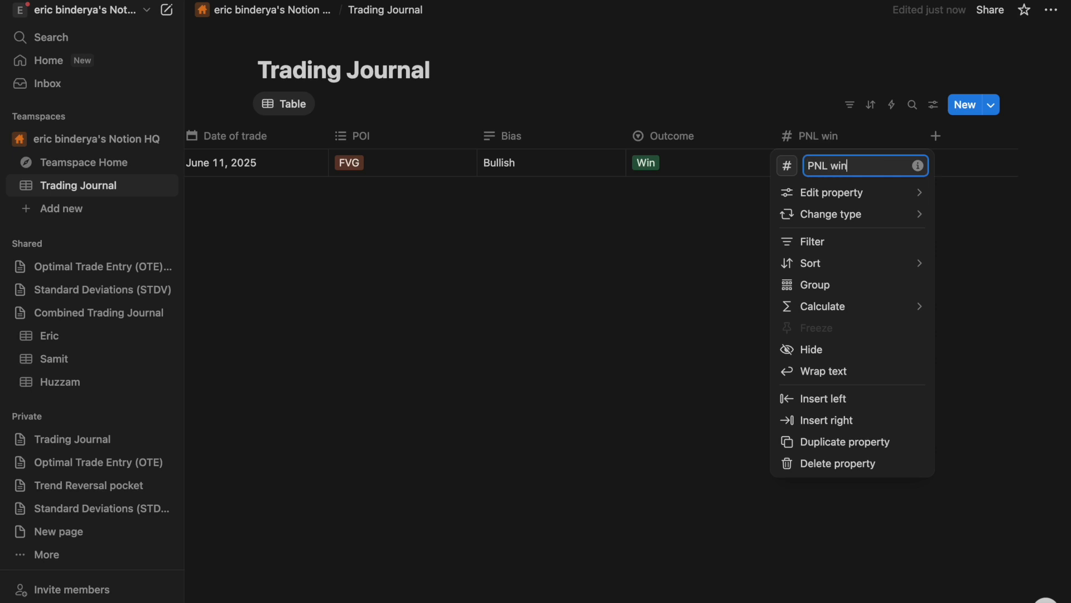
click(672, 257)
- Set the PNL win column to show its values as a ring
click(861, 161)
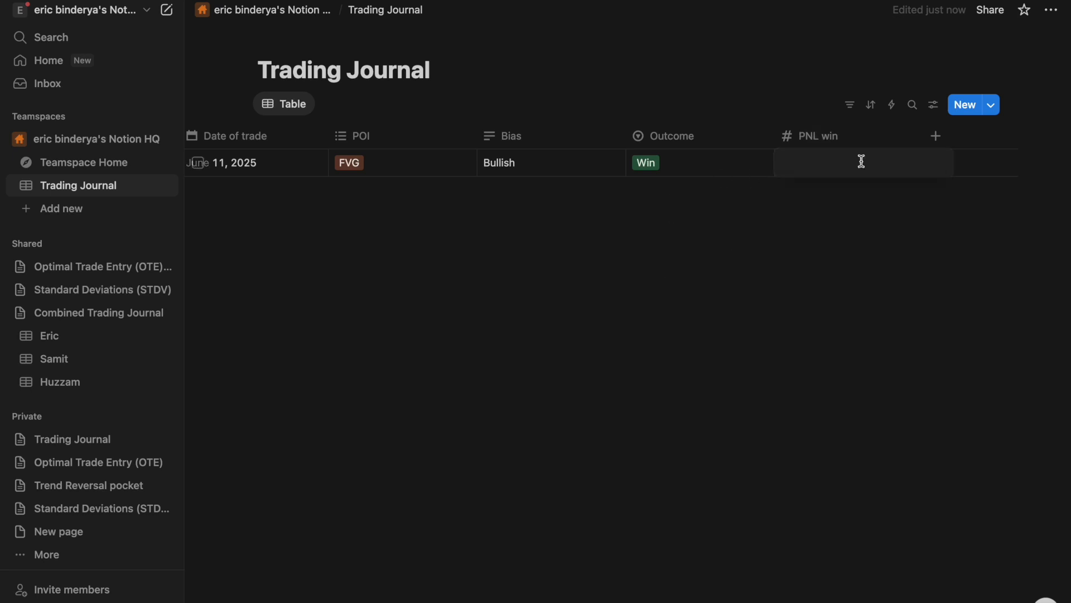
click(806, 136)
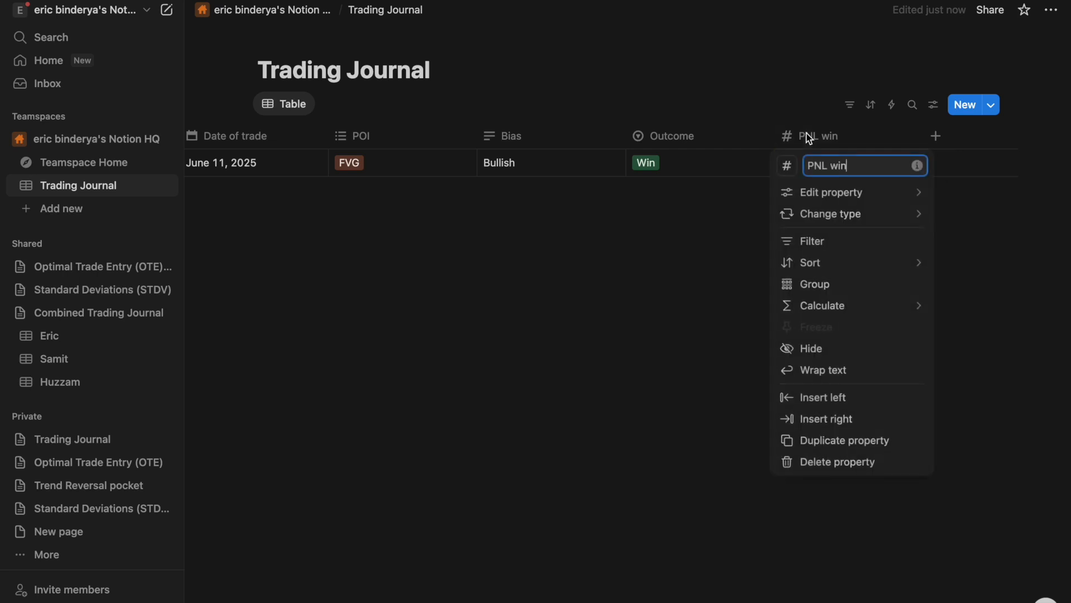
mouse_move(845, 196)
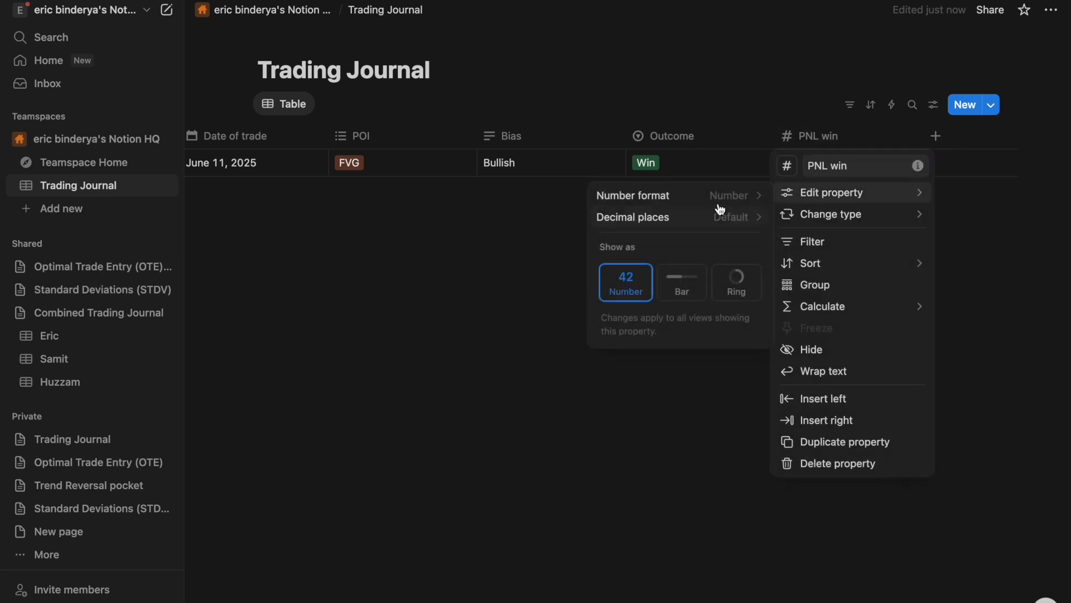
click(739, 283)
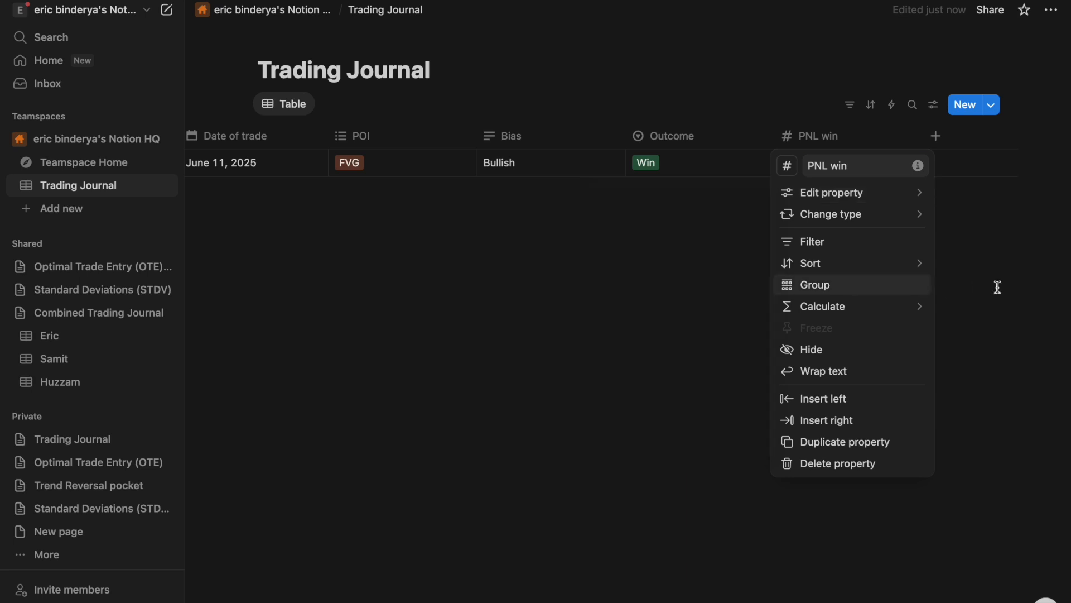
click(956, 262)
- Enter 2500 as the June 11 trade's PNL win value
click(825, 164)
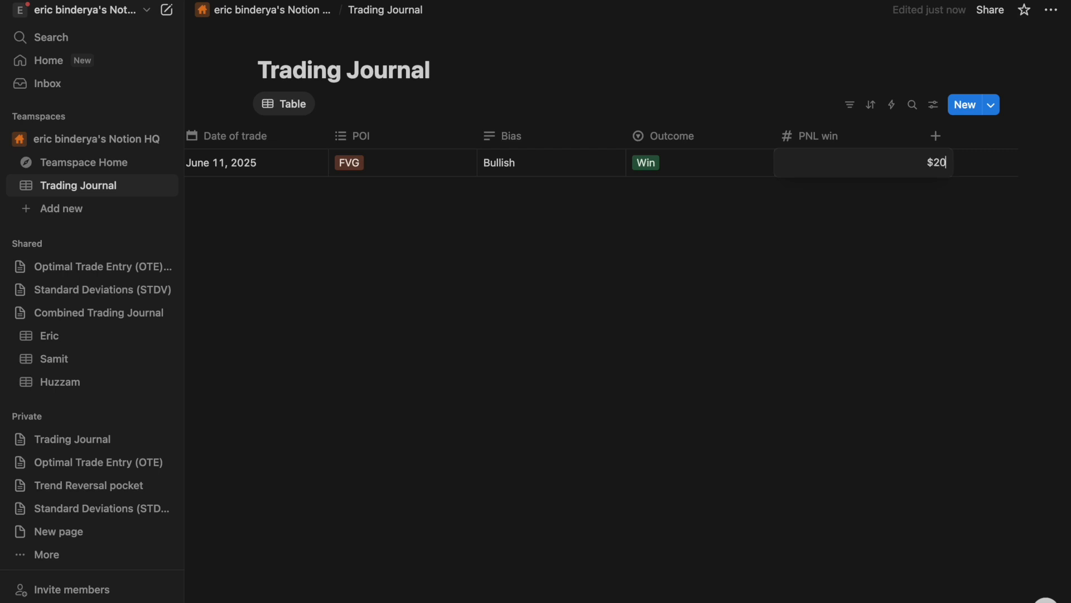
key(Return)
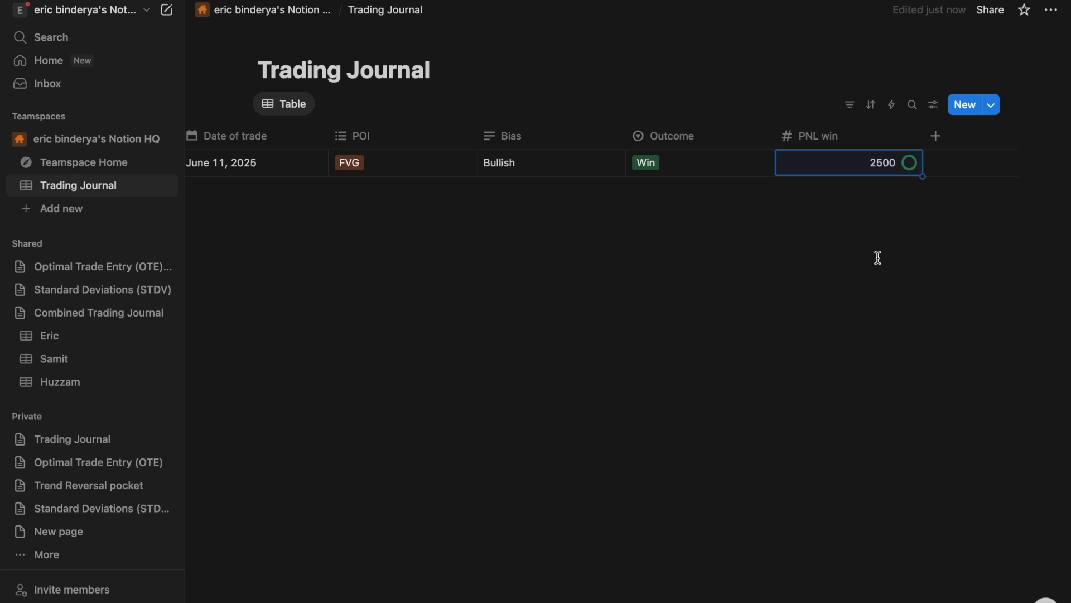
scroll(842, 173, right, 1)
click(842, 162)
key(Escape)
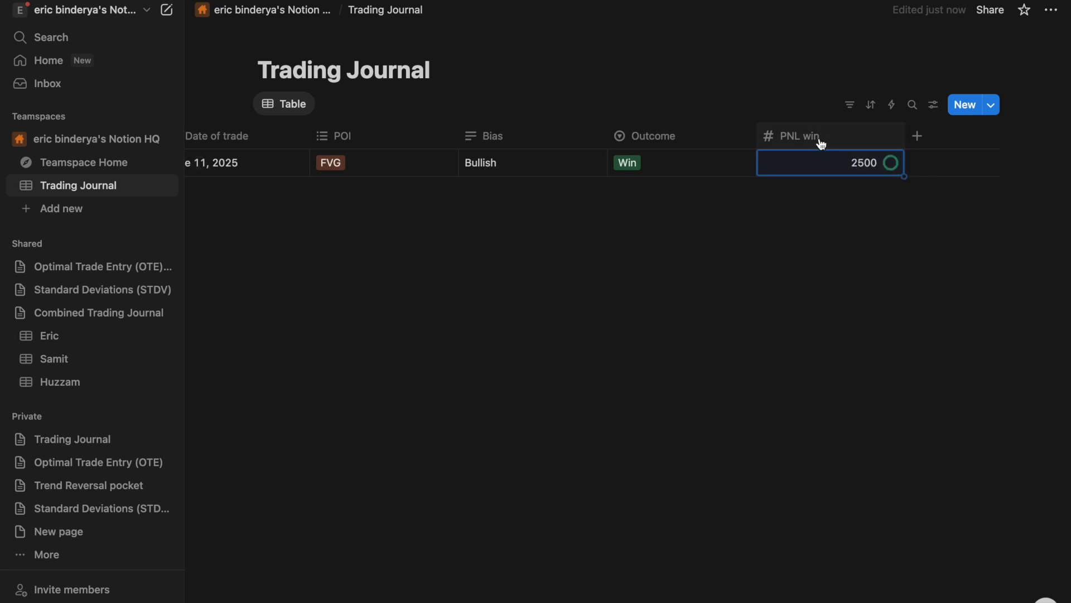
- Format PNL win as US Dollar and sort the table by it, descending
click(821, 143)
mouse_move(824, 192)
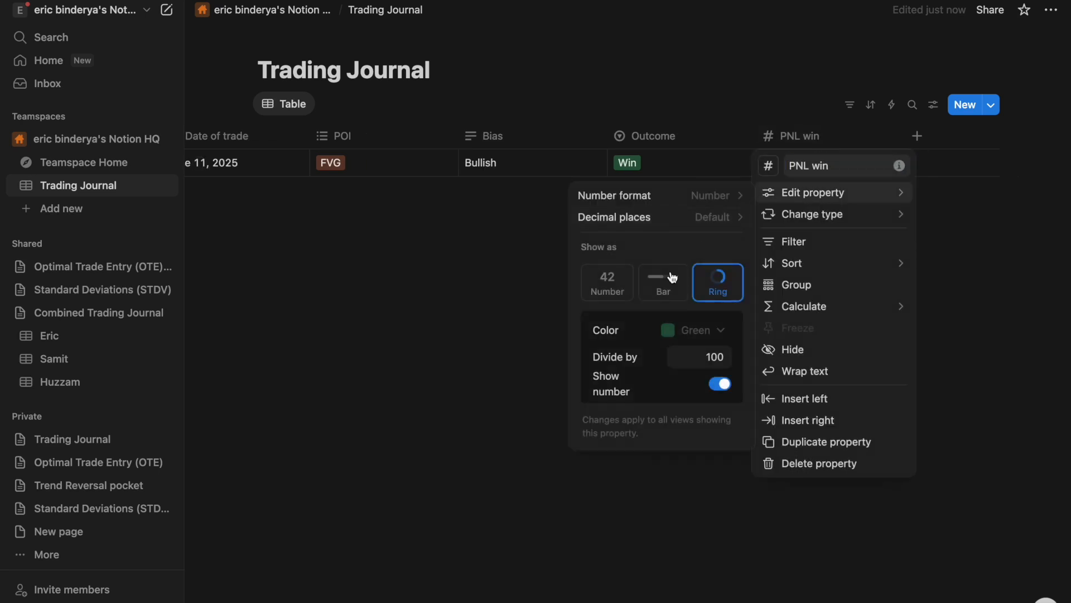
click(704, 216)
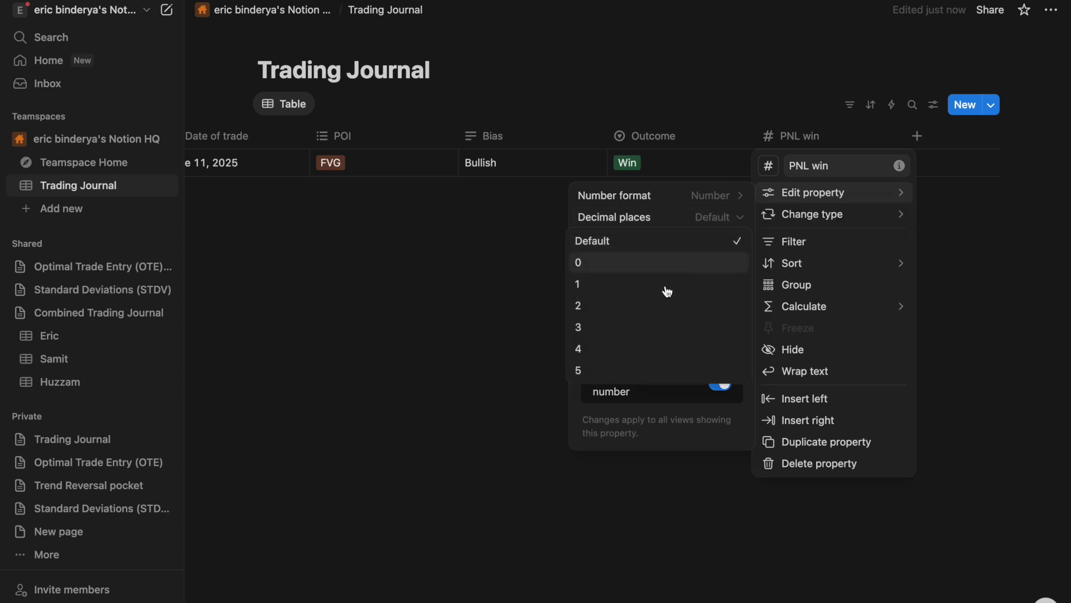
click(677, 203)
click(678, 198)
scroll(687, 325, down, 2)
click(688, 273)
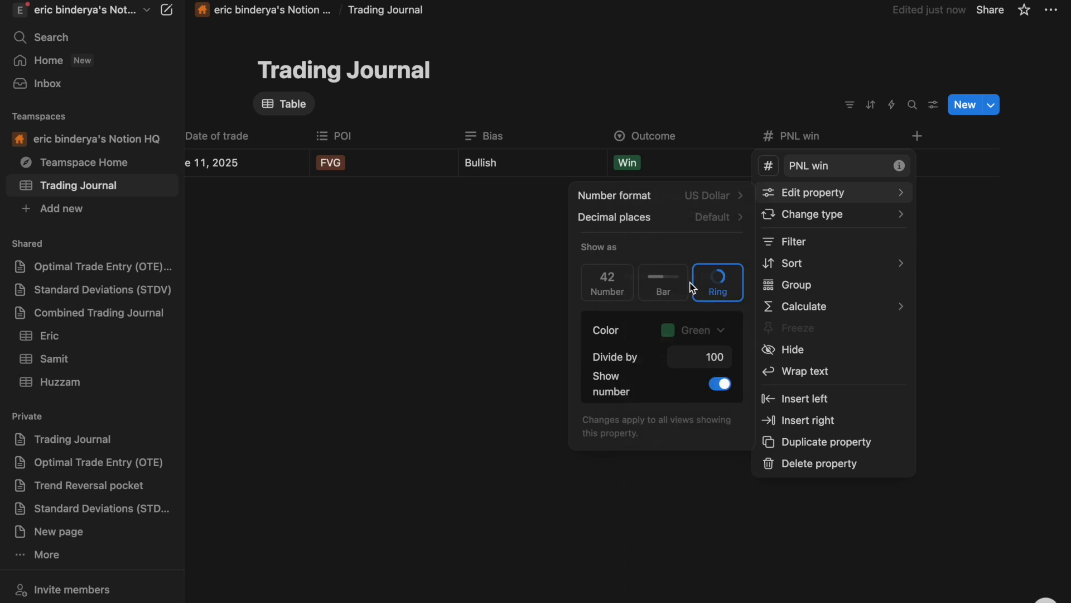
mouse_move(792, 263)
click(966, 274)
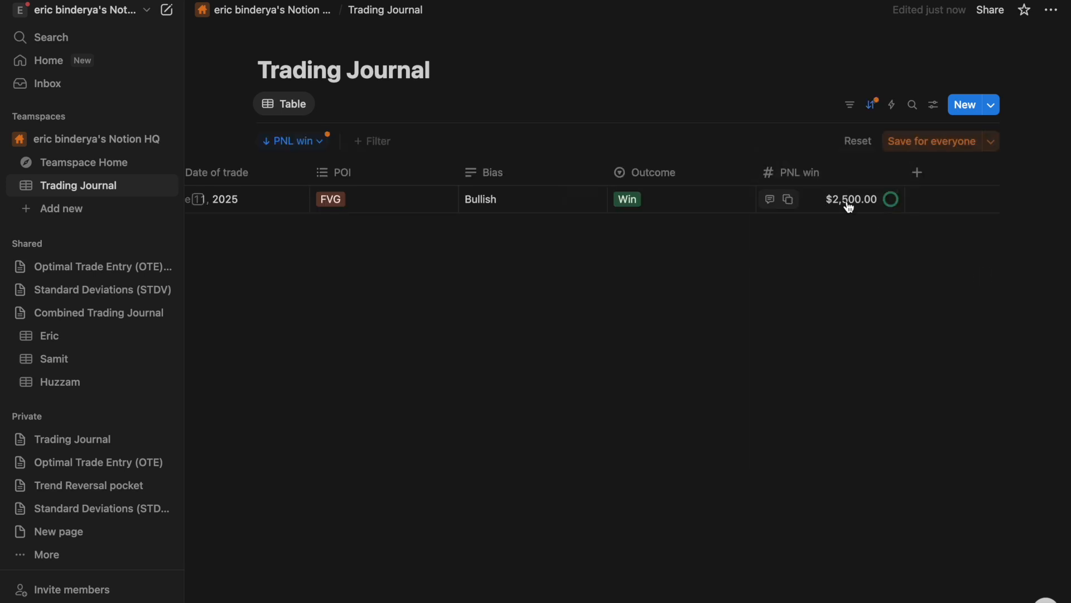
click(922, 178)
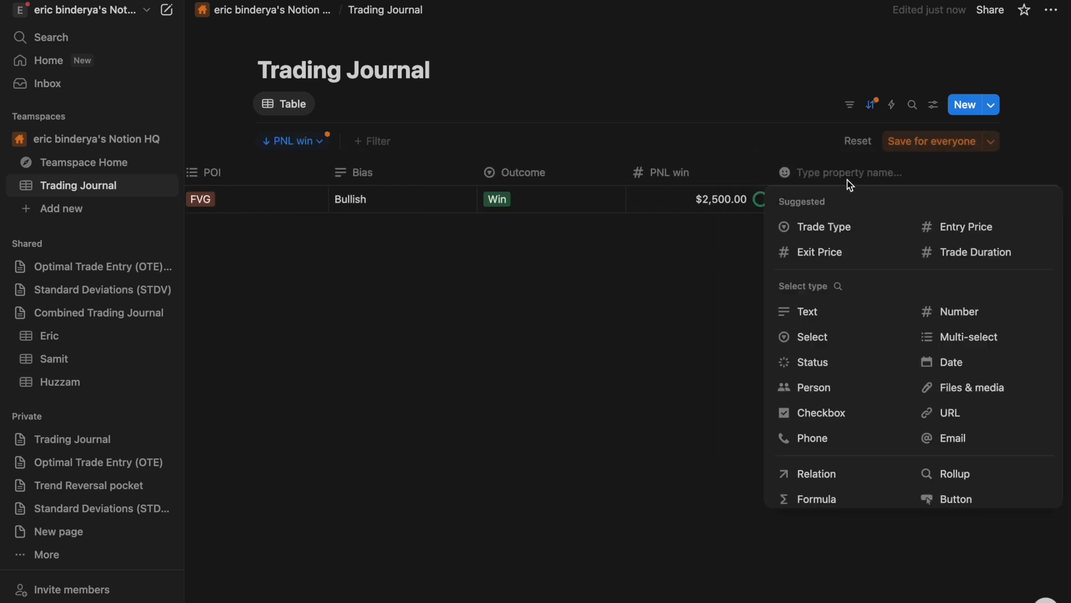
- Add a Number property named PNL loss
text(PNL loss)
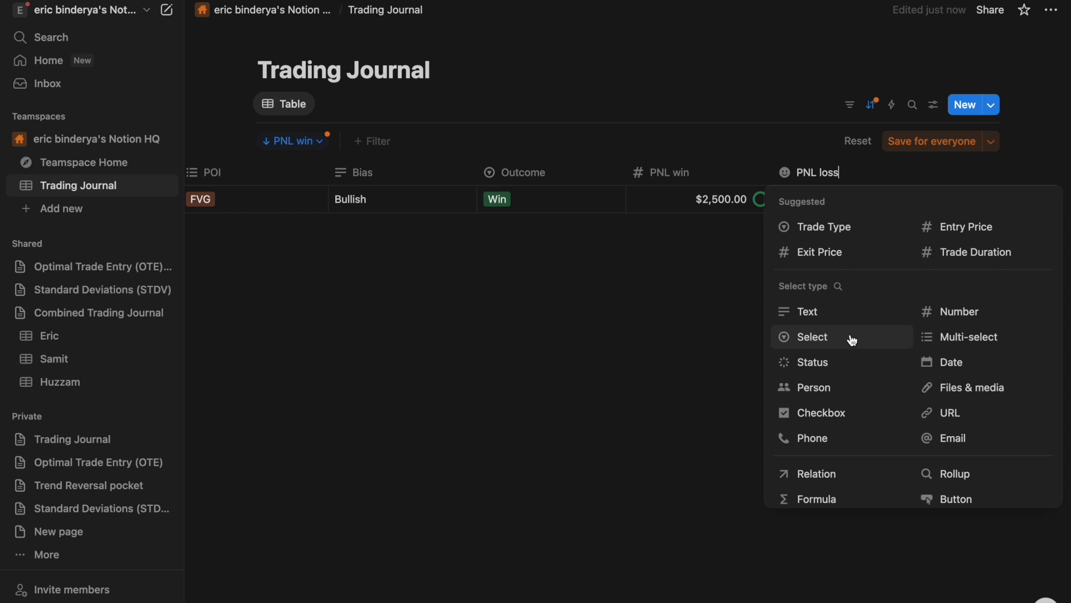
click(933, 305)
click(816, 202)
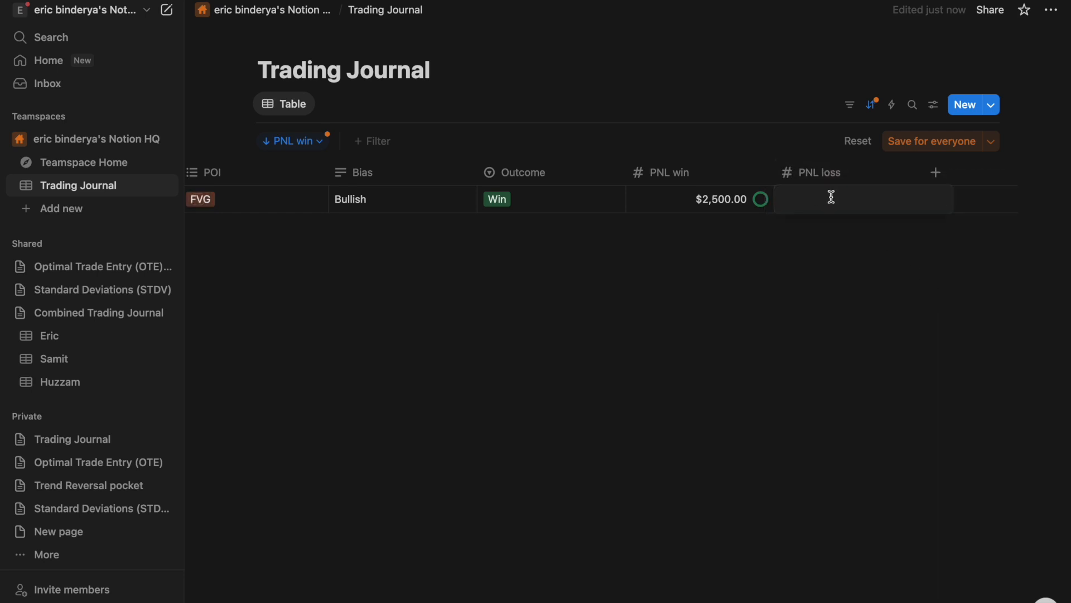
key(Escape)
- Show PNL loss as a red ring with US Dollar number format
click(833, 168)
mouse_move(863, 234)
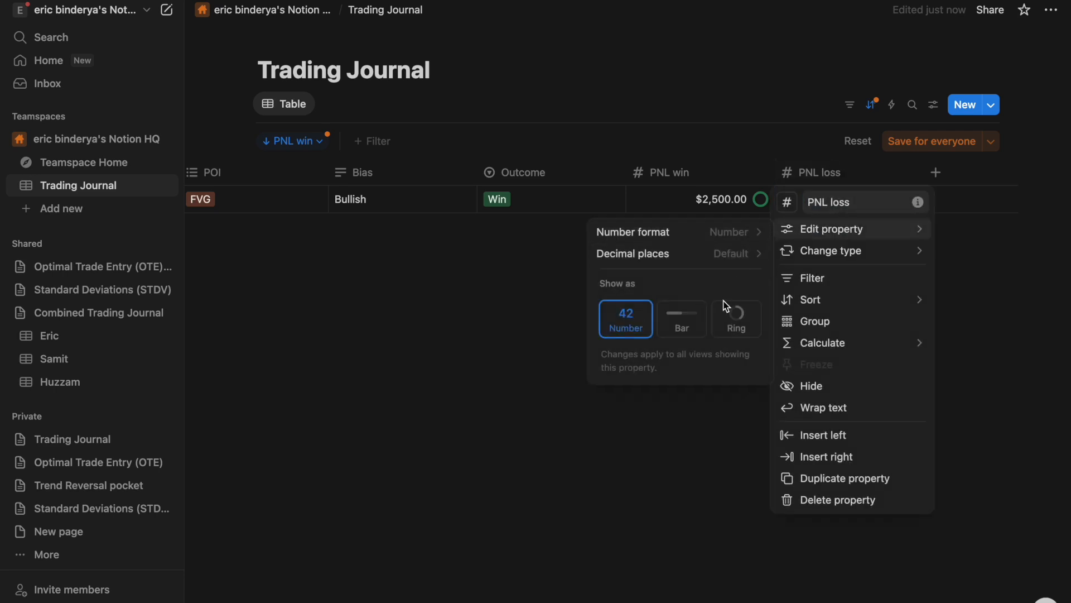
click(734, 313)
click(714, 366)
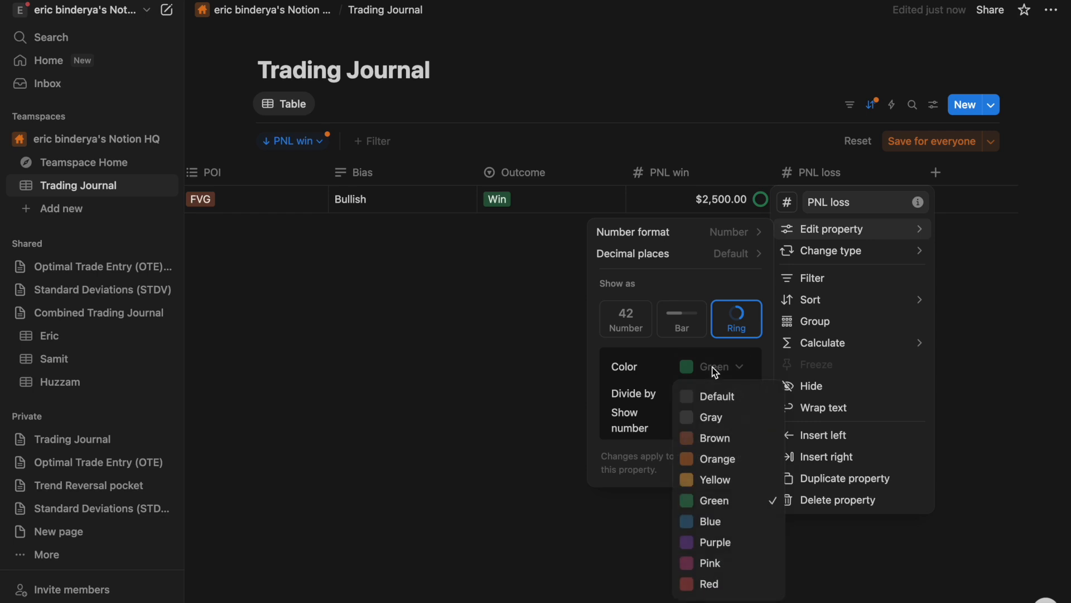
click(708, 583)
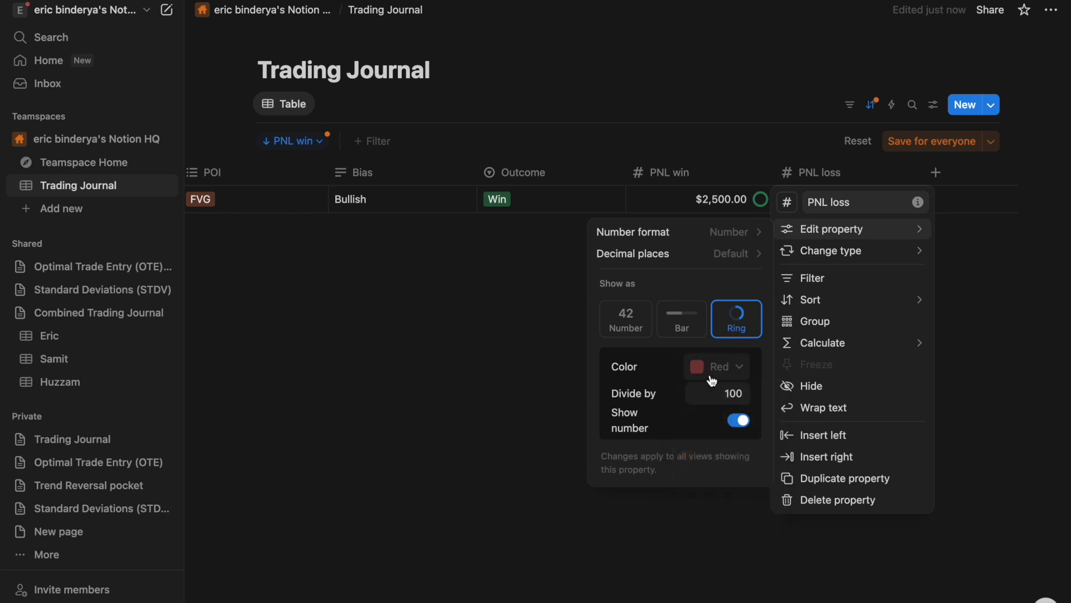
click(735, 234)
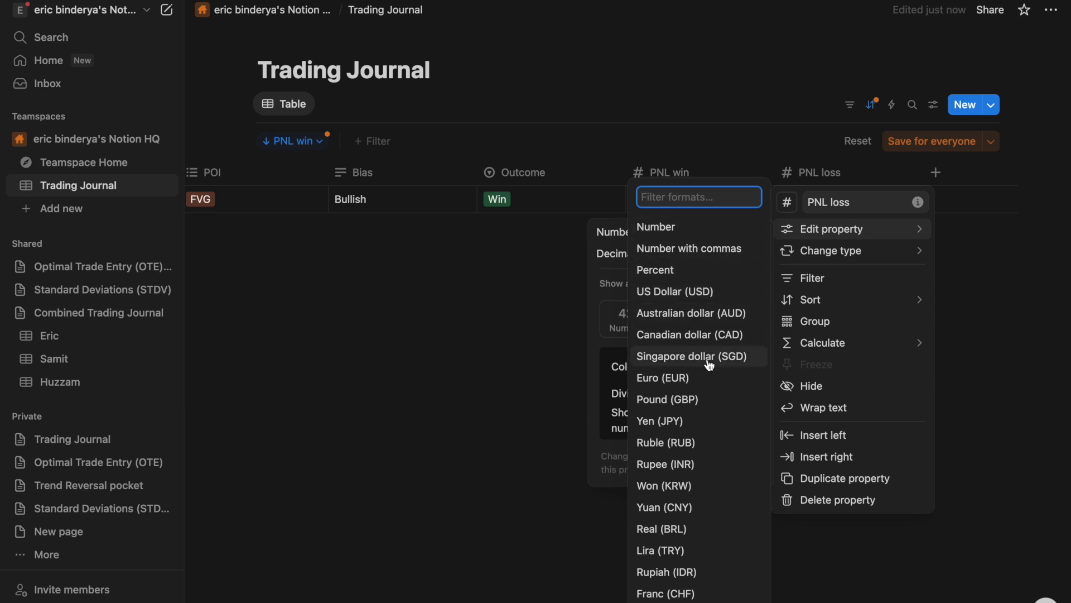
click(691, 291)
click(527, 332)
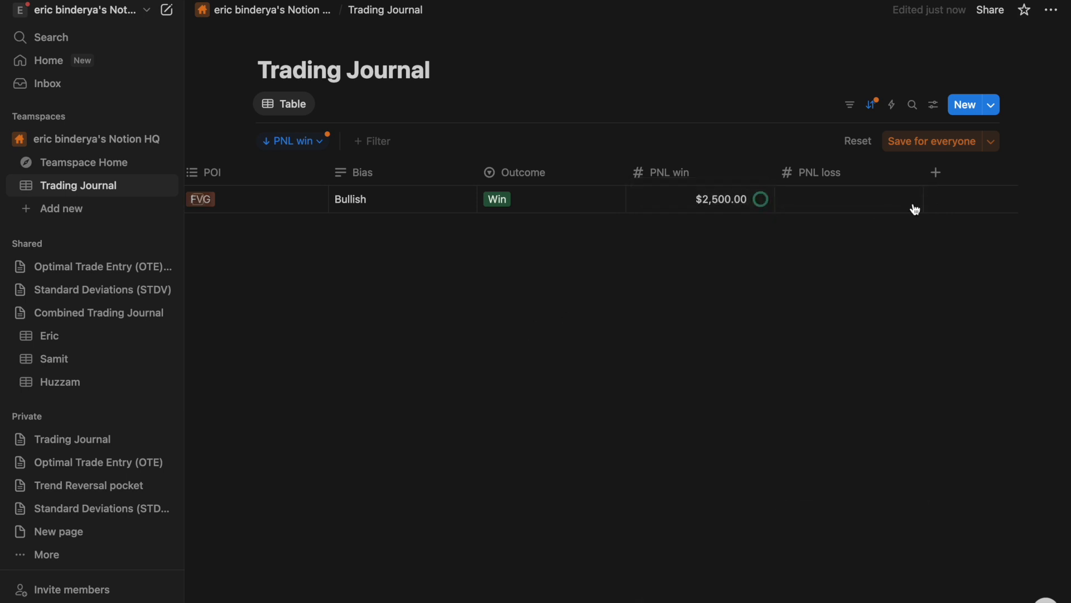
click(837, 198)
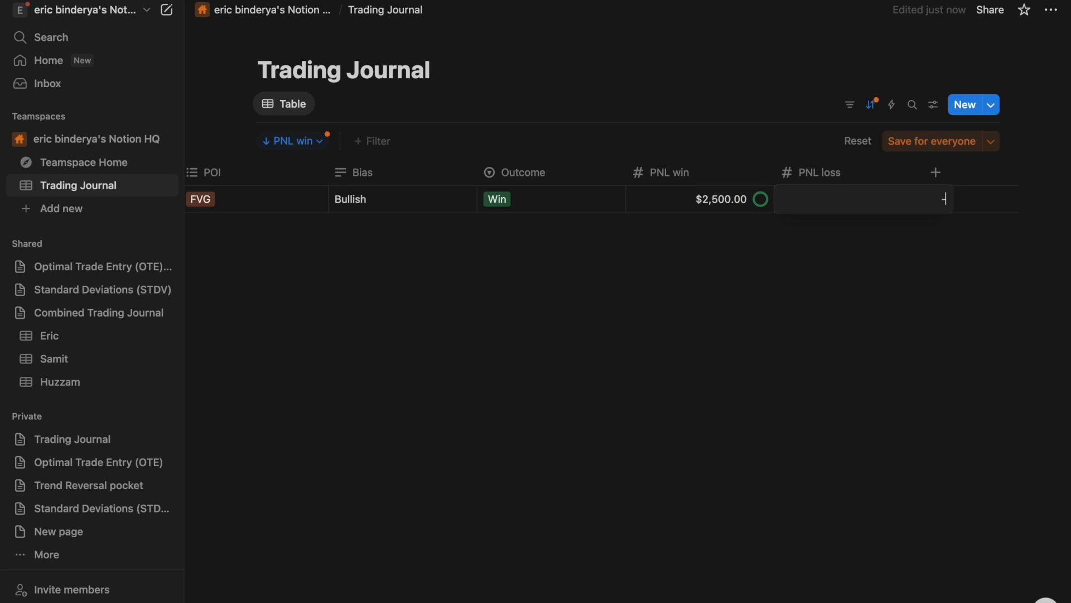
key(Return)
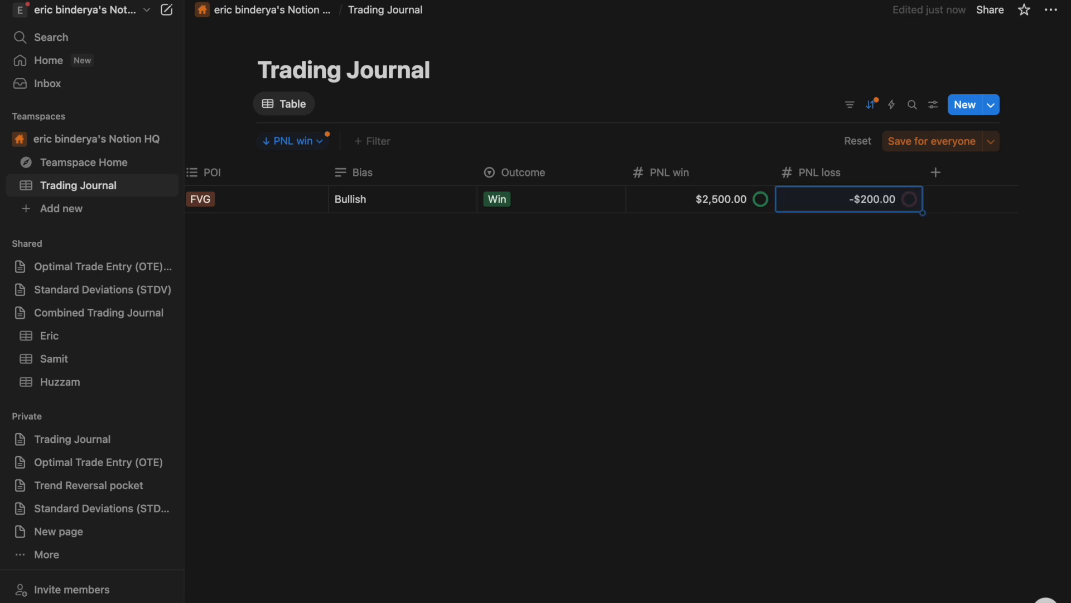
click(889, 208)
key(BackSpace)
key(BackSpace)
key(BackSpace)
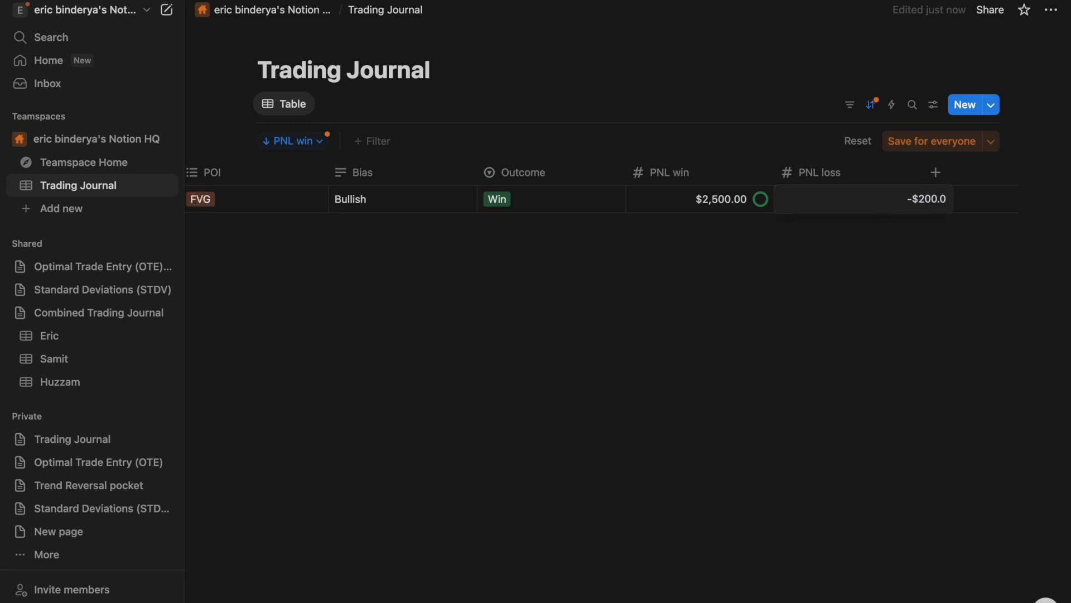
key(BackSpace)
key(BackSpace)
key(BackSpace)
key(BackSpace)
key(BackSpace)
key(Escape)
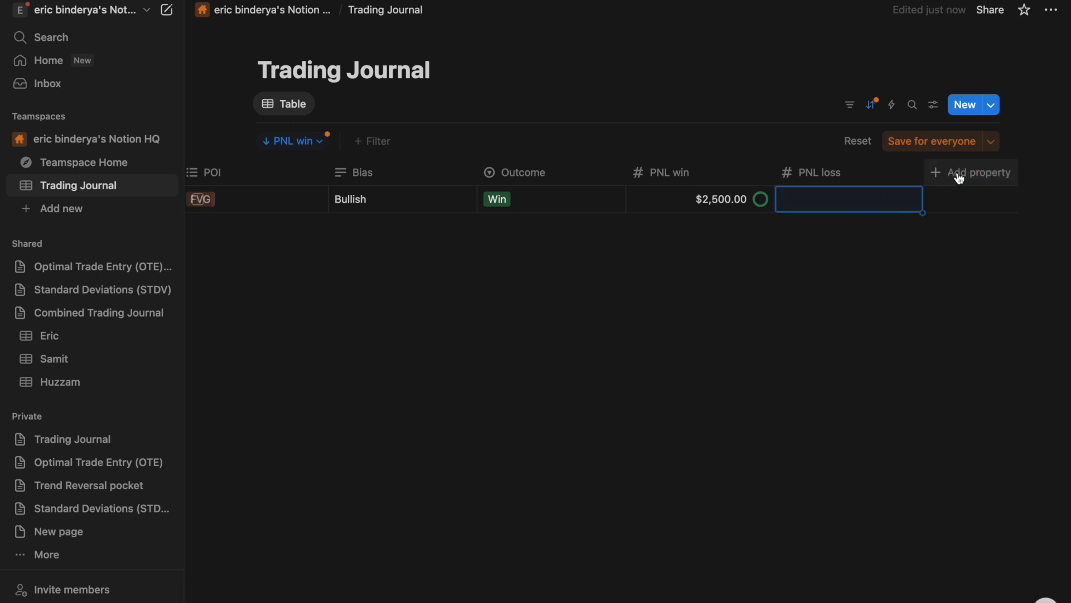
click(943, 176)
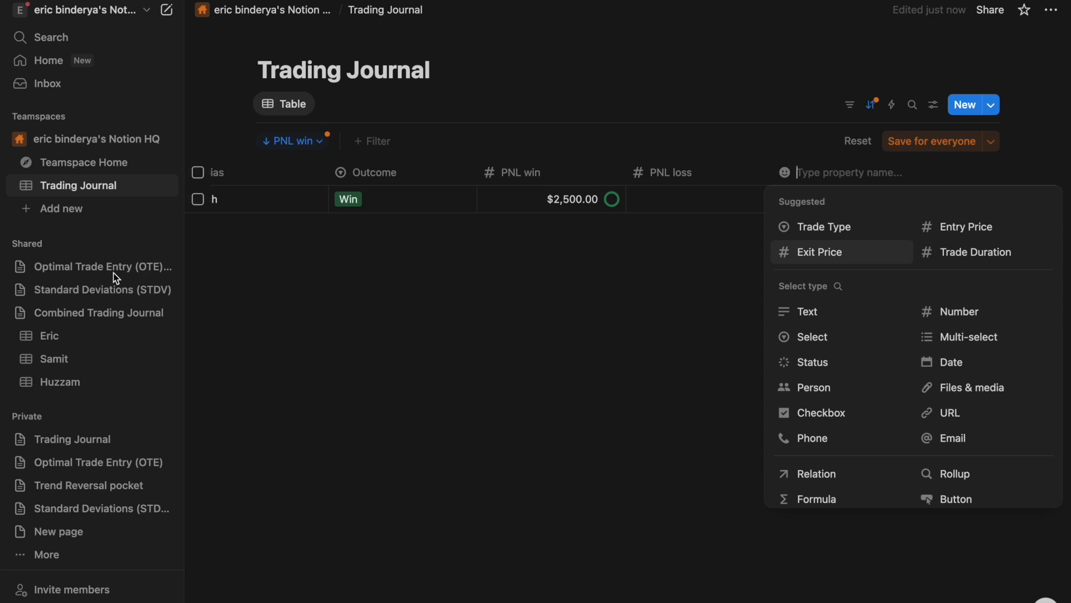
click(100, 434)
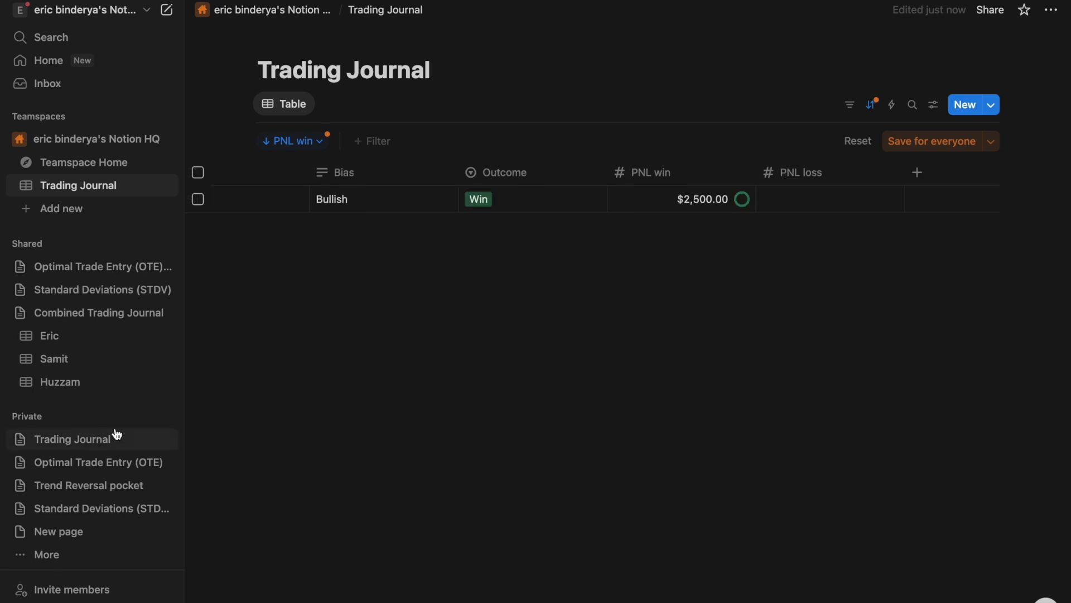
click(134, 439)
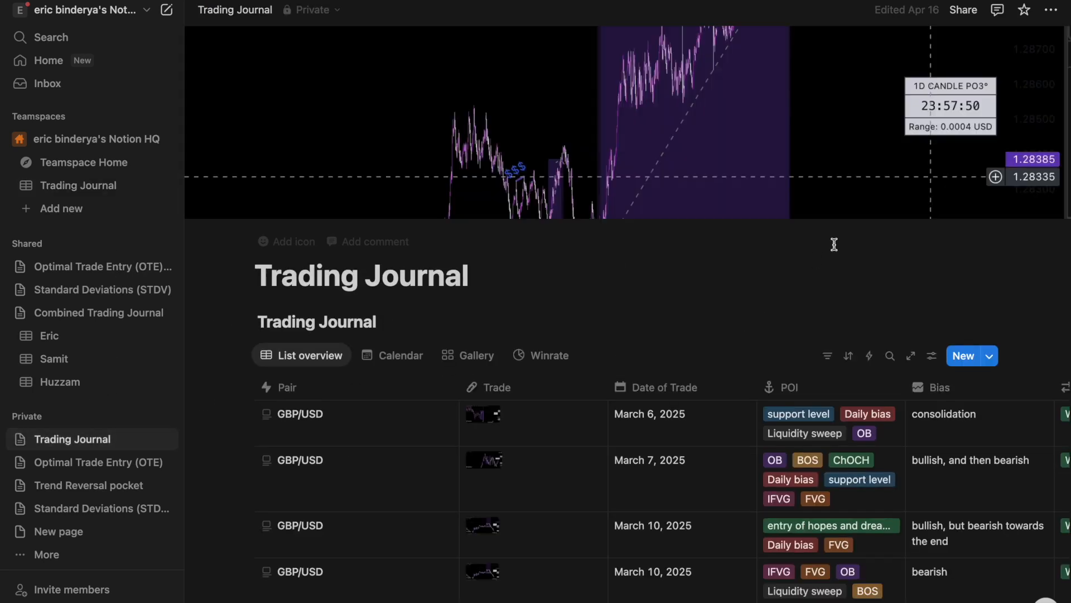
scroll(880, 513, right, 5)
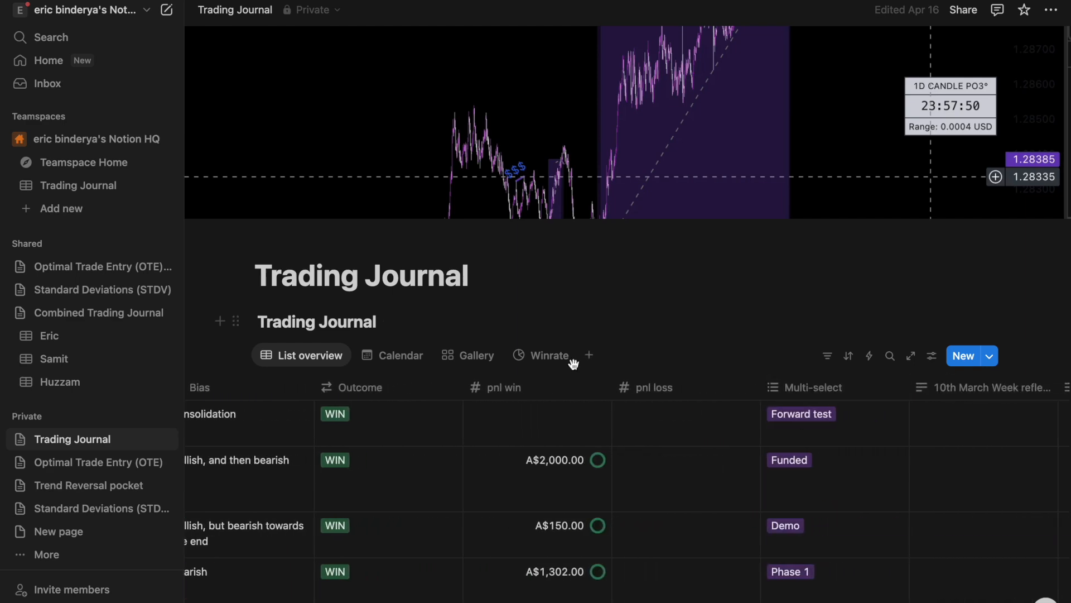
scroll(383, 488, left, 5)
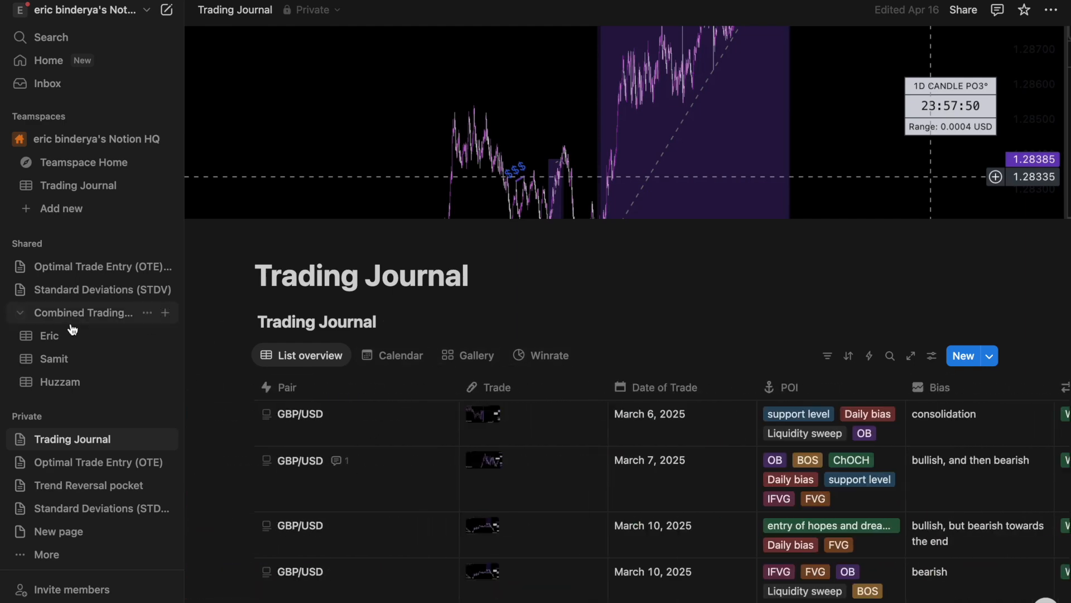
click(72, 185)
- Add a Multi-select property column named Trade
scroll(952, 195, right, 5)
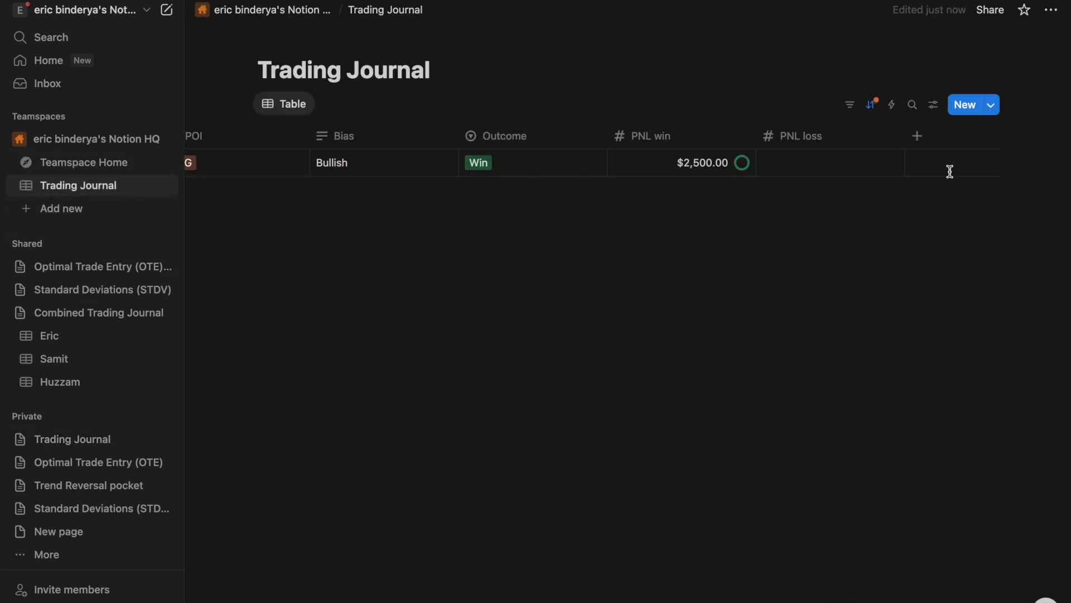
click(911, 136)
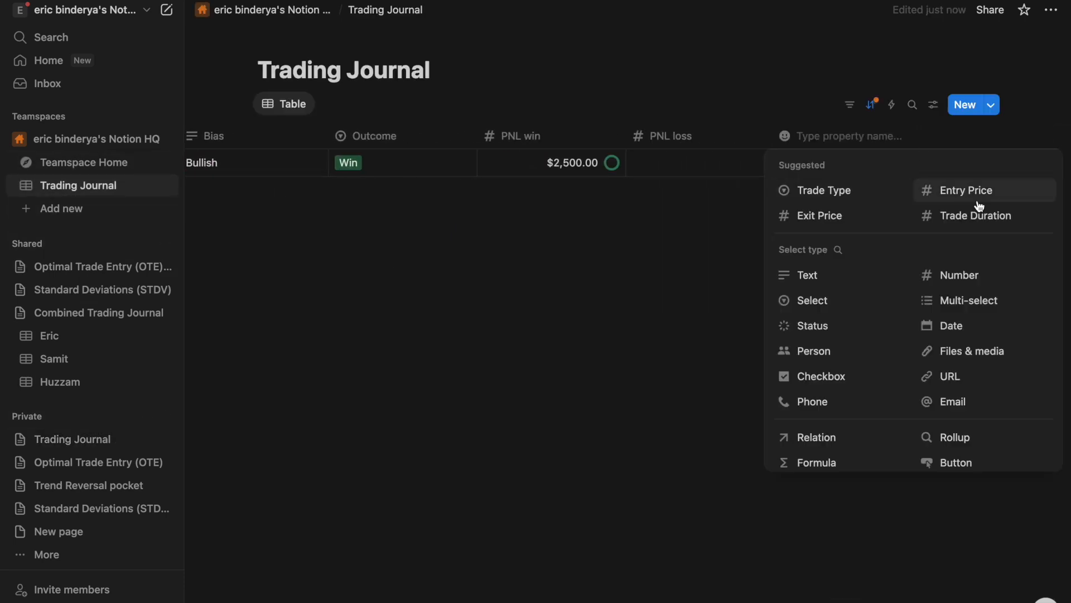
click(967, 300)
click(875, 138)
key(super+a)
key(BackSpace)
text(Tra)
key(Return)
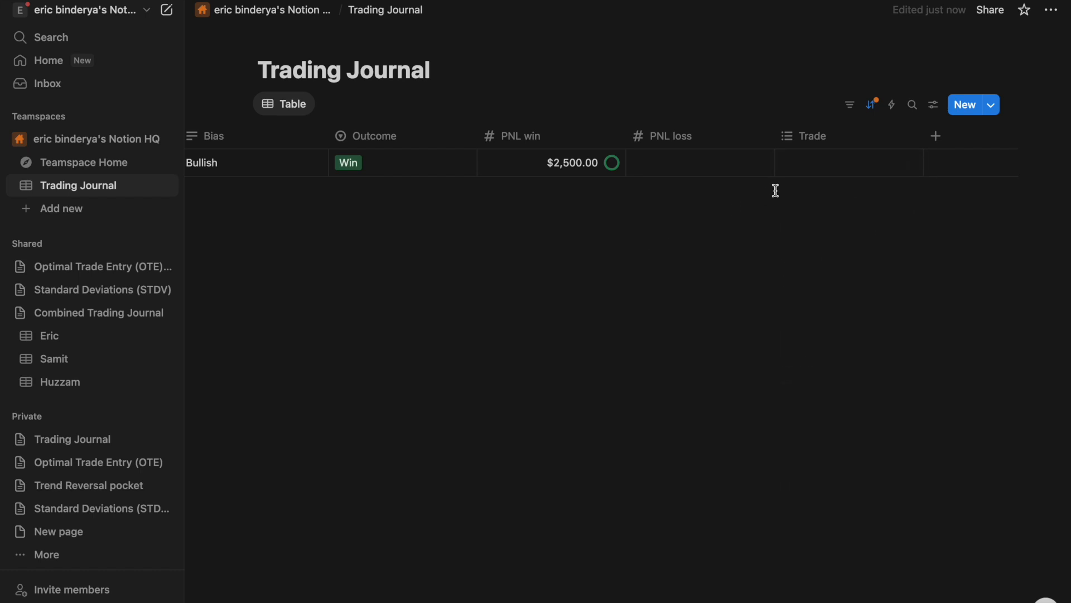
- Tag the Nasdaq trade with new options Demo, Papertrade, Backtest and Live
click(801, 168)
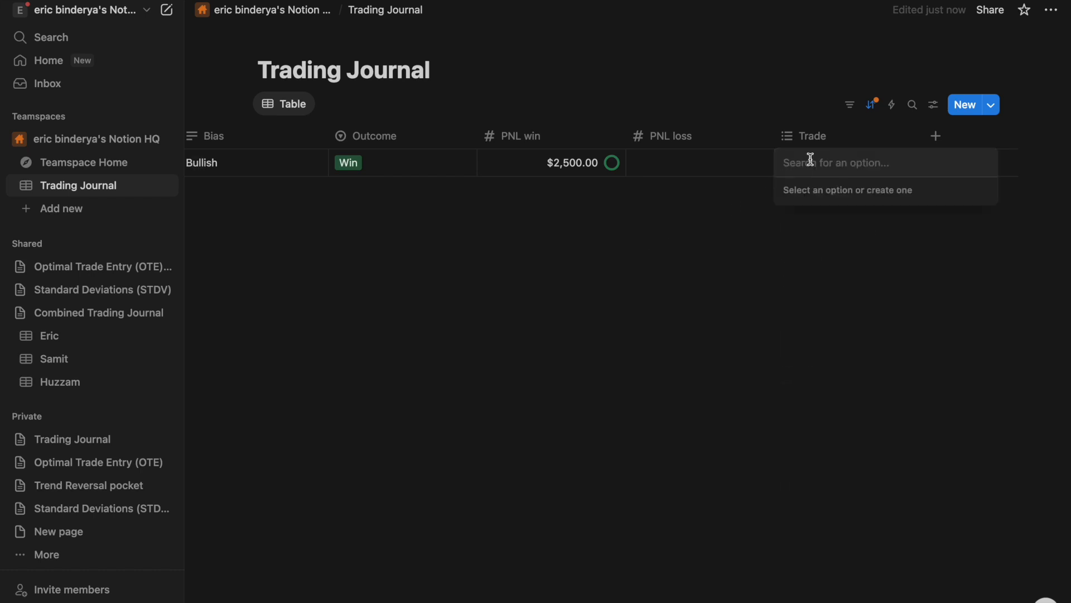
text(Demo)
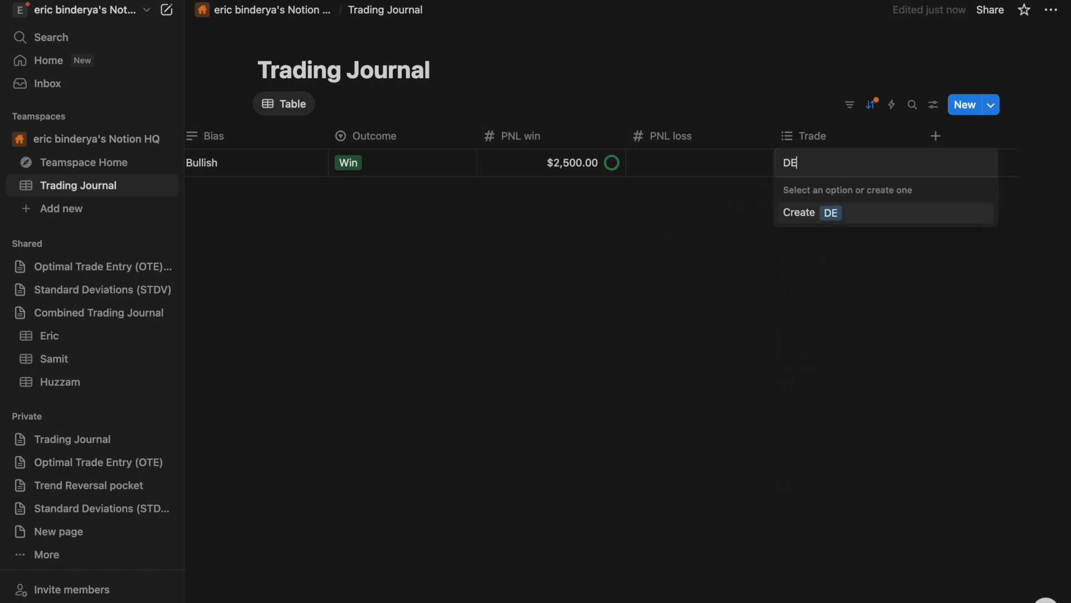
key(Return)
text(P)
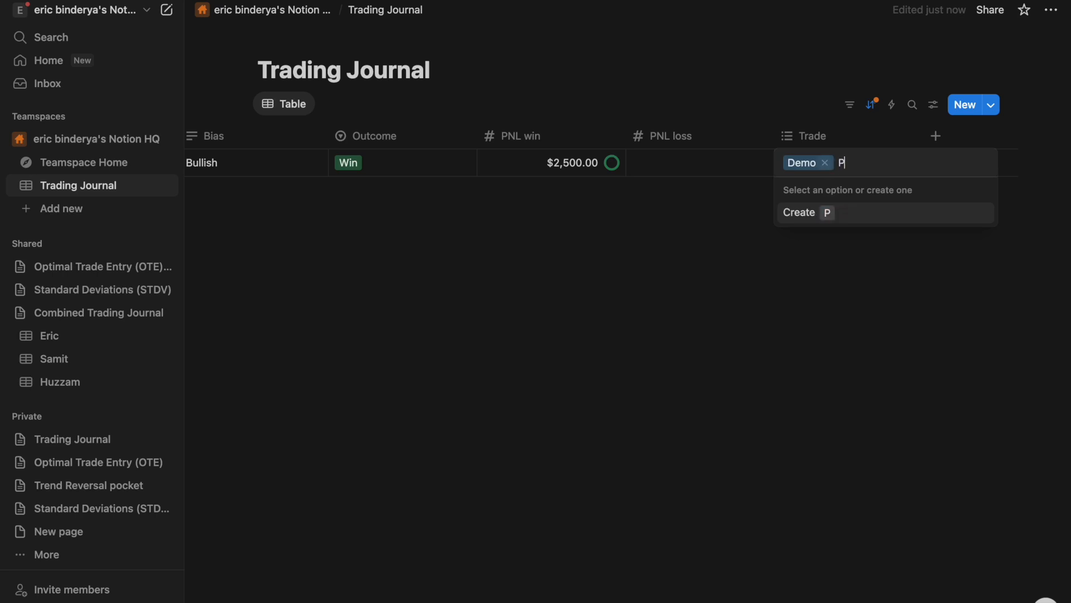
text(apertrade)
key(Return)
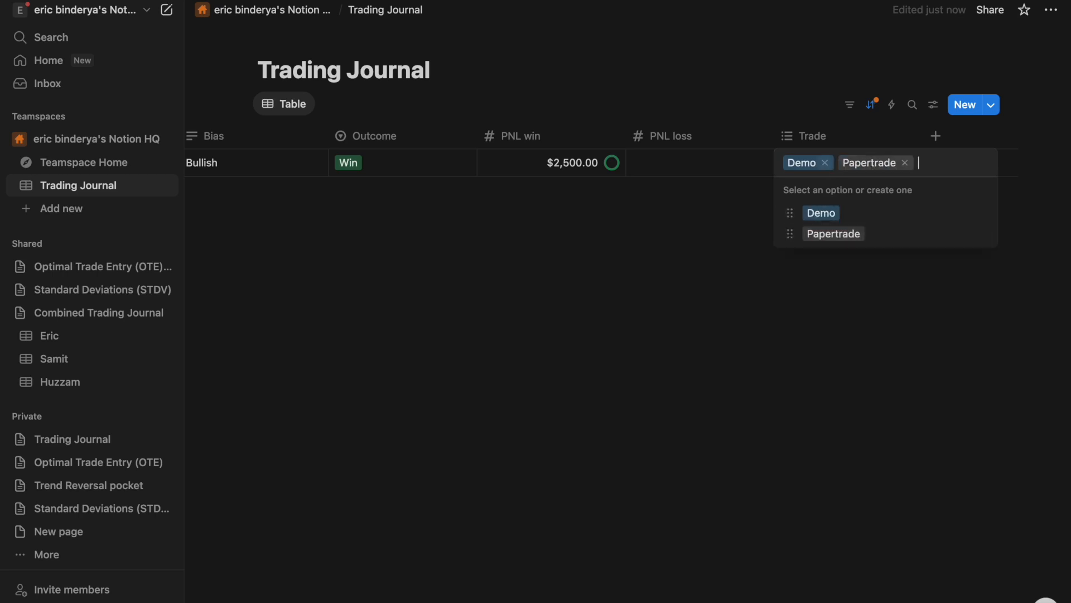
text(Backtest)
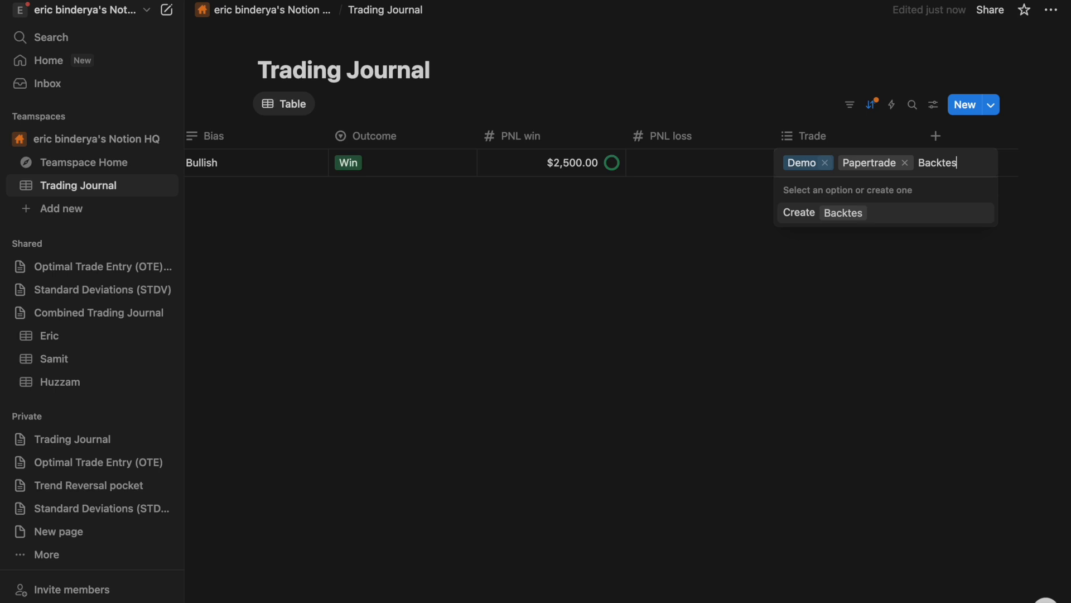
key(Return)
text(Lo)
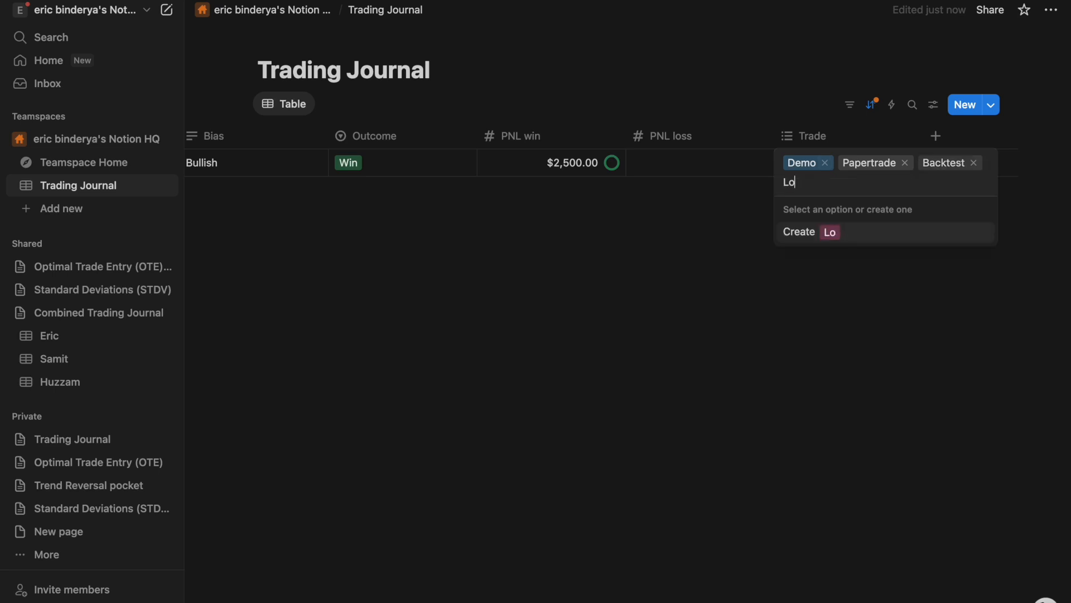
key(Return)
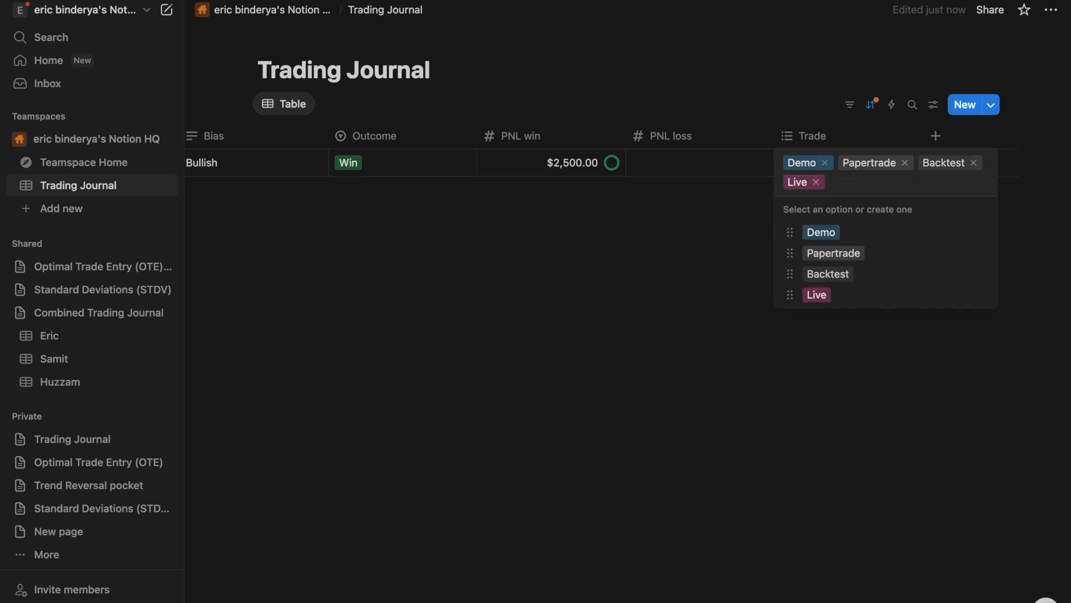
- Add the tags funded, phase 1, Eval and phase 2 to the Nasdaq trade
text(Dumb)
key(BackSpace)
key(BackSpace)
key(BackSpace)
key(BackSpace)
text(funded)
key(Return)
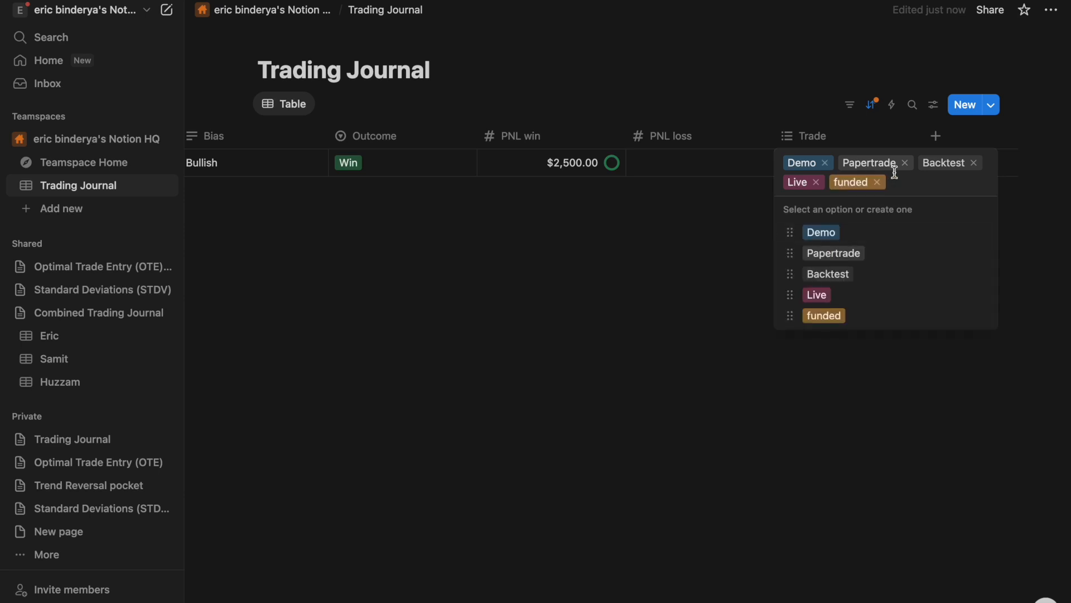
text(phase 1)
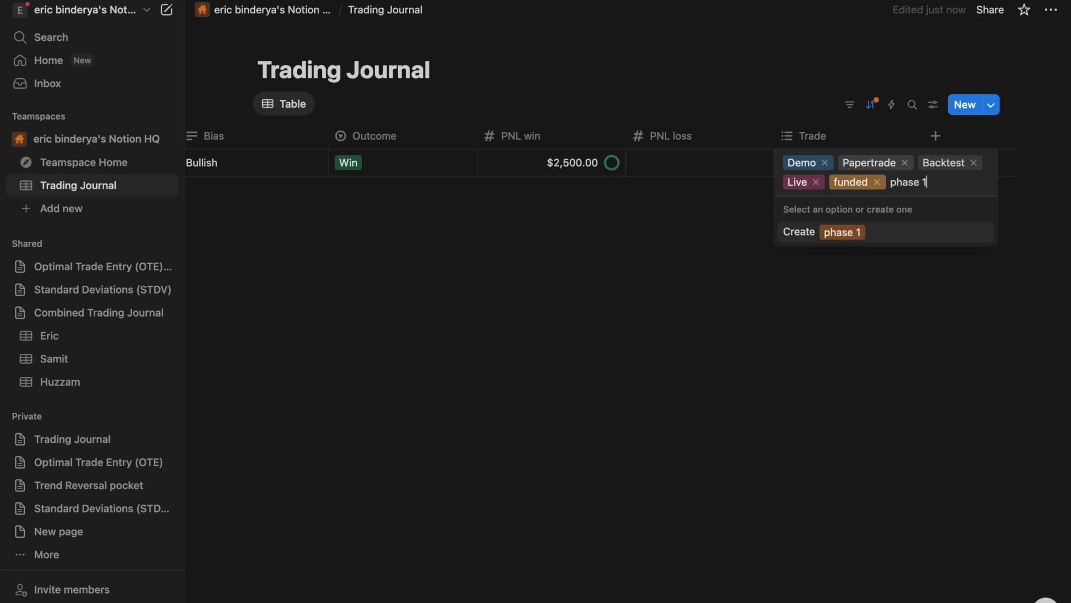
key(Return)
text(Eval)
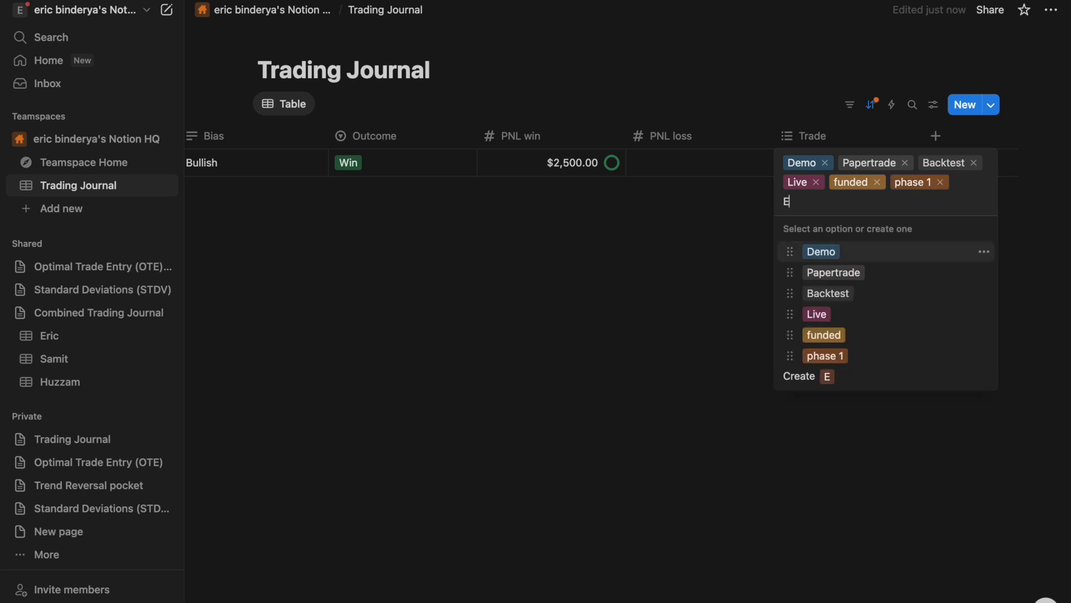
key(Return)
text(phase 2)
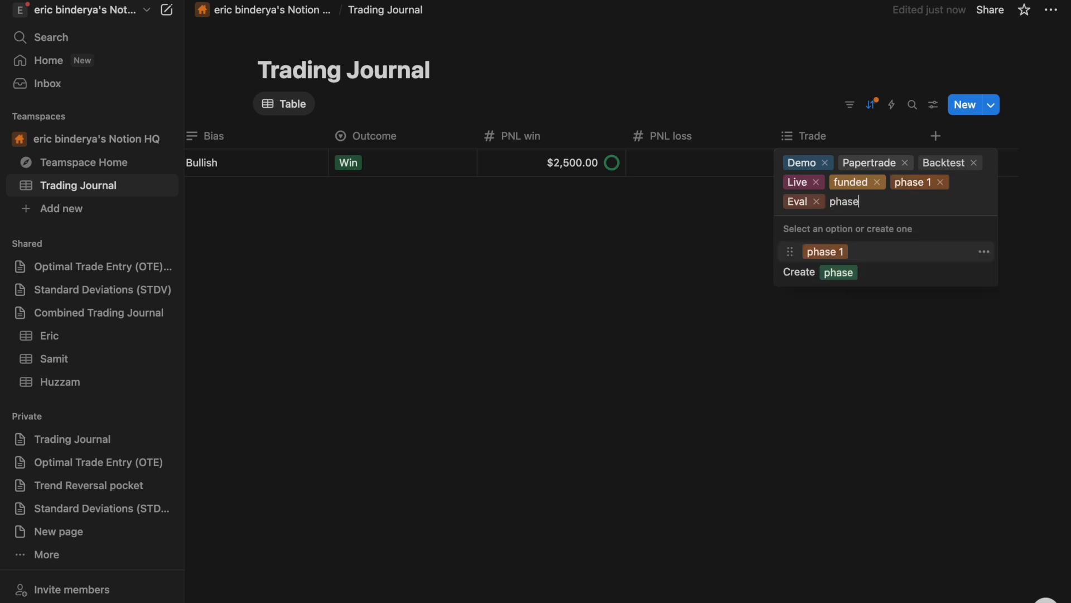
key(Return)
key(Escape)
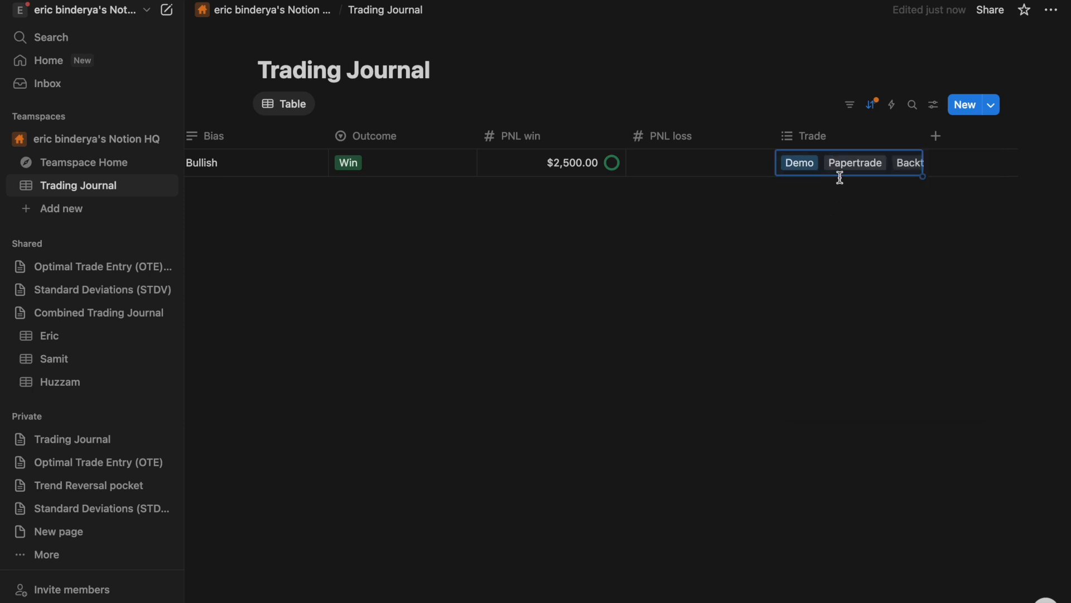
click(818, 165)
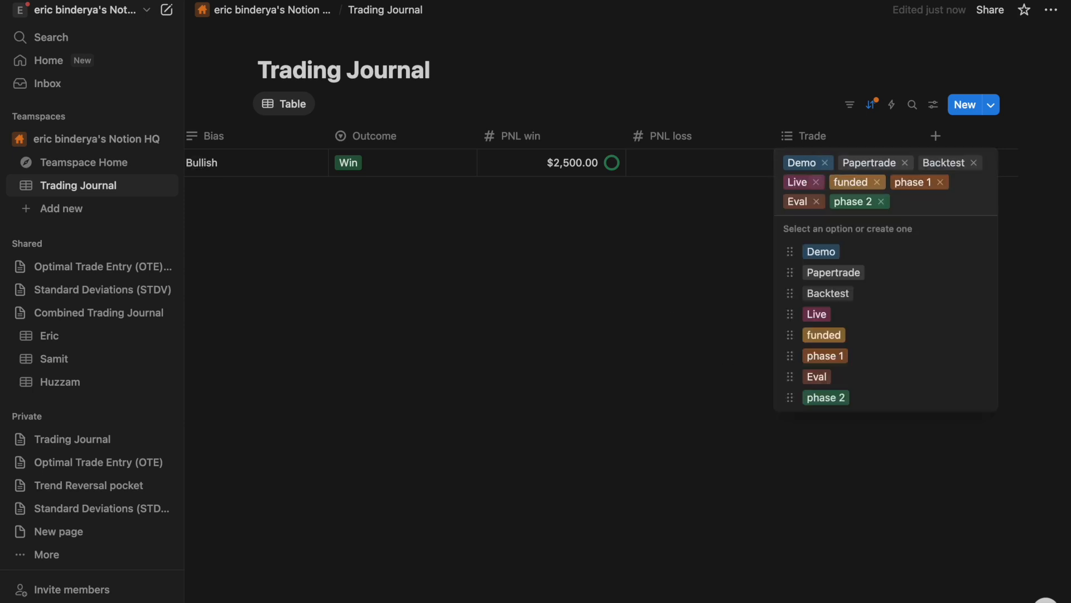
- Remove all eight tags from the Nasdaq row's Trade cell
click(816, 182)
click(831, 184)
click(825, 163)
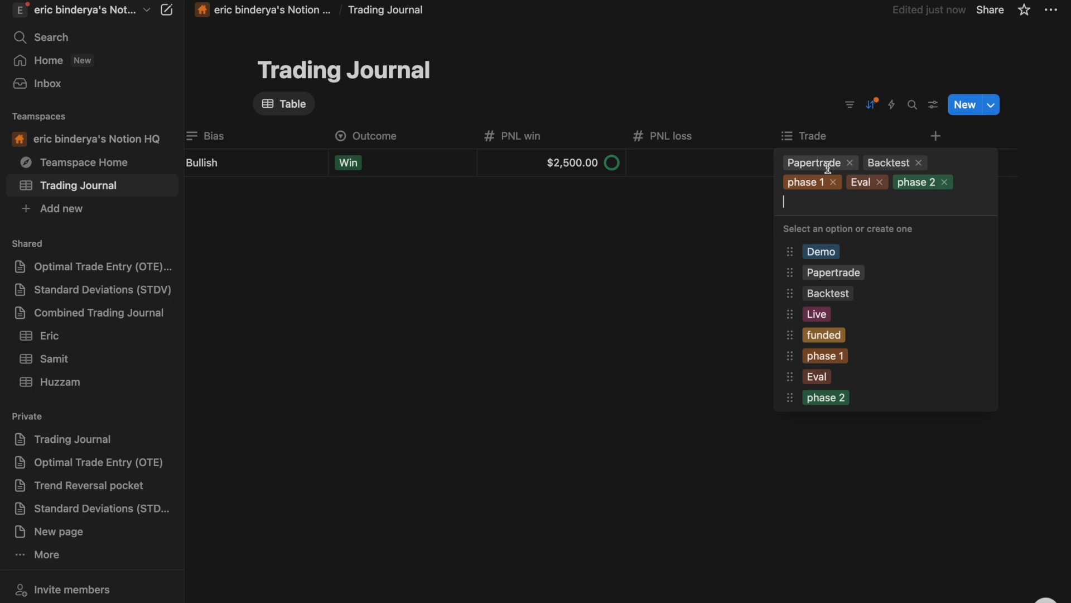
click(849, 164)
click(840, 164)
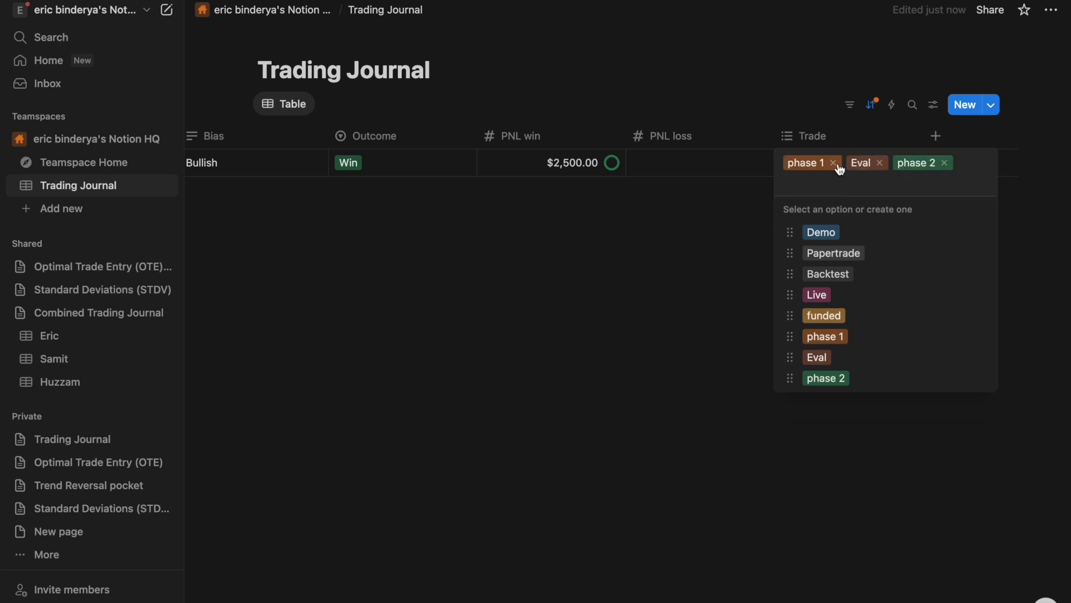
click(833, 164)
click(882, 163)
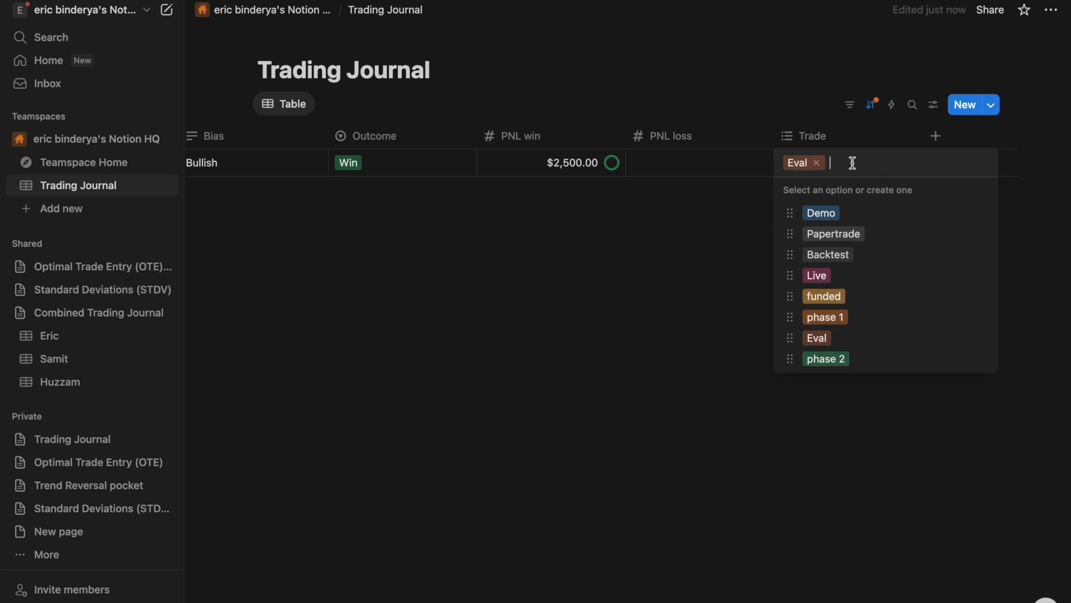
click(818, 163)
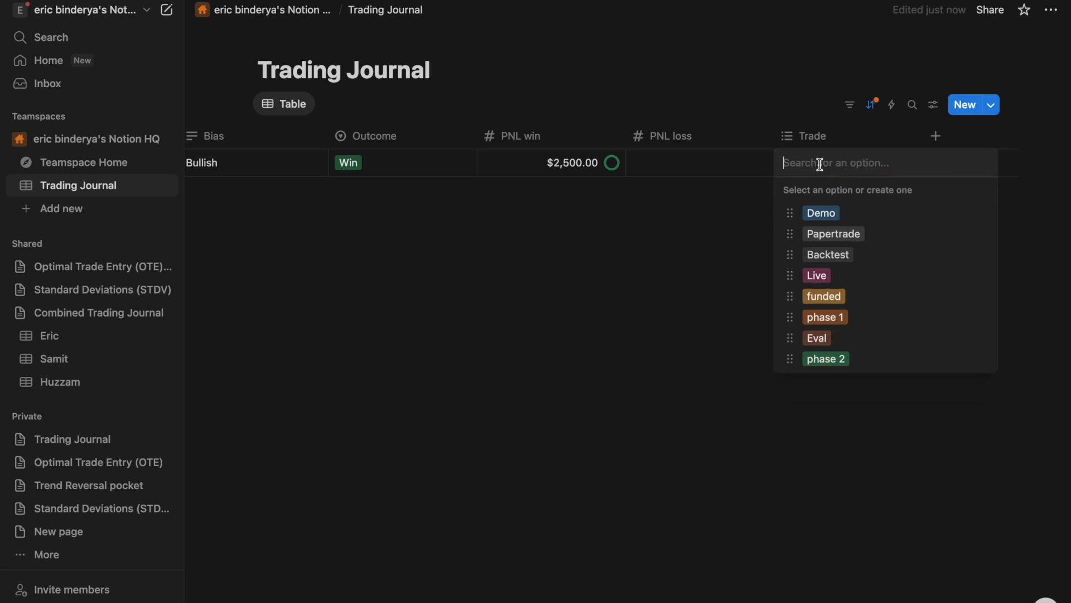
- Tag the Nasdaq trade with Eval only
click(819, 339)
click(667, 315)
scroll(668, 315, left, 10)
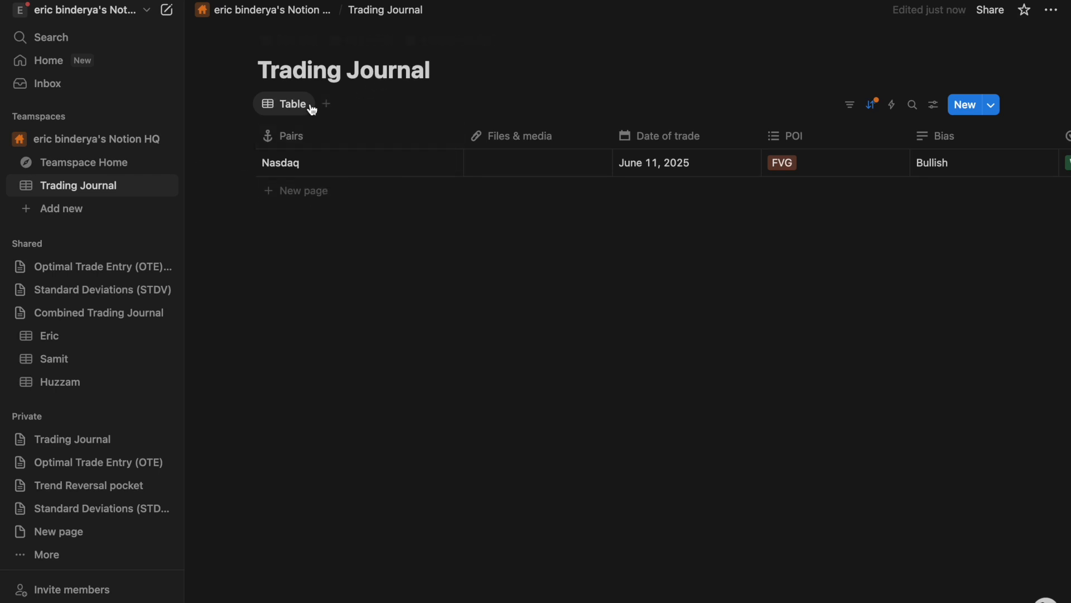
- Create a Calendar view and check the Nasdaq trade's card on June 11, 2025
click(327, 105)
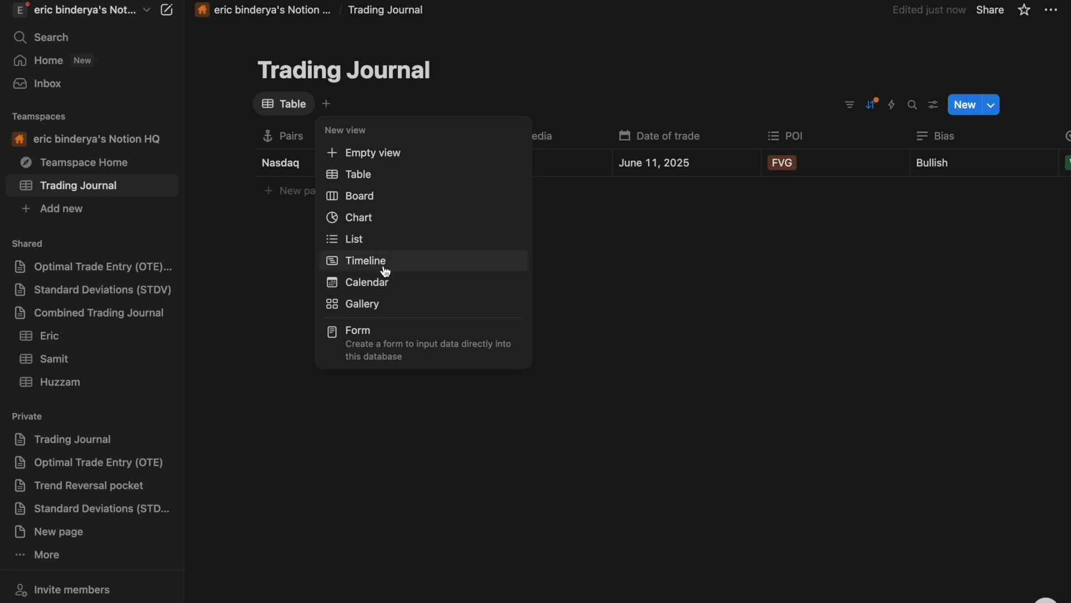
click(381, 288)
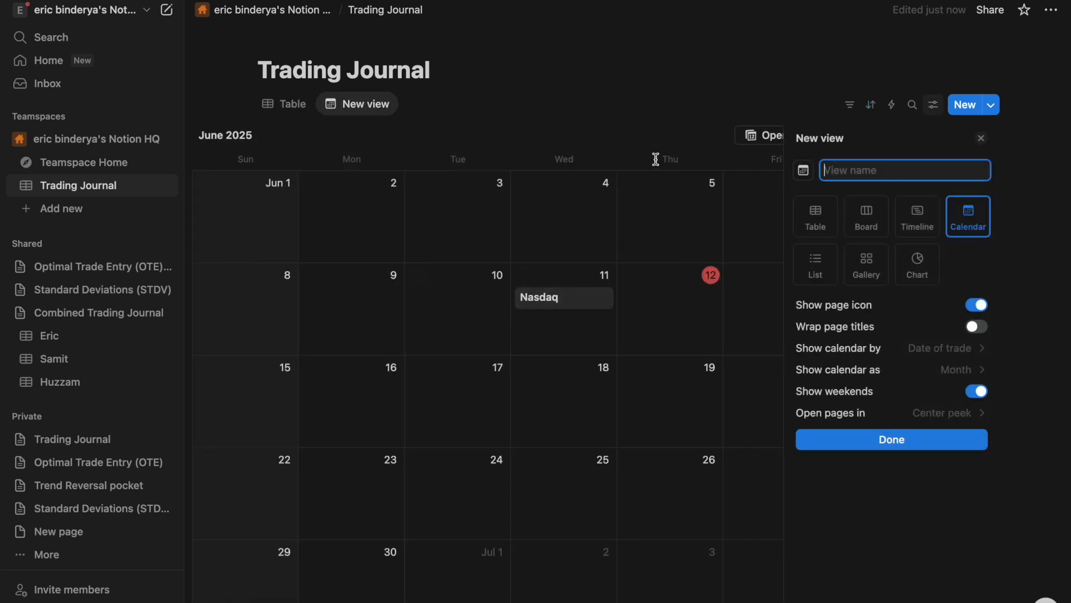
click(629, 127)
click(640, 301)
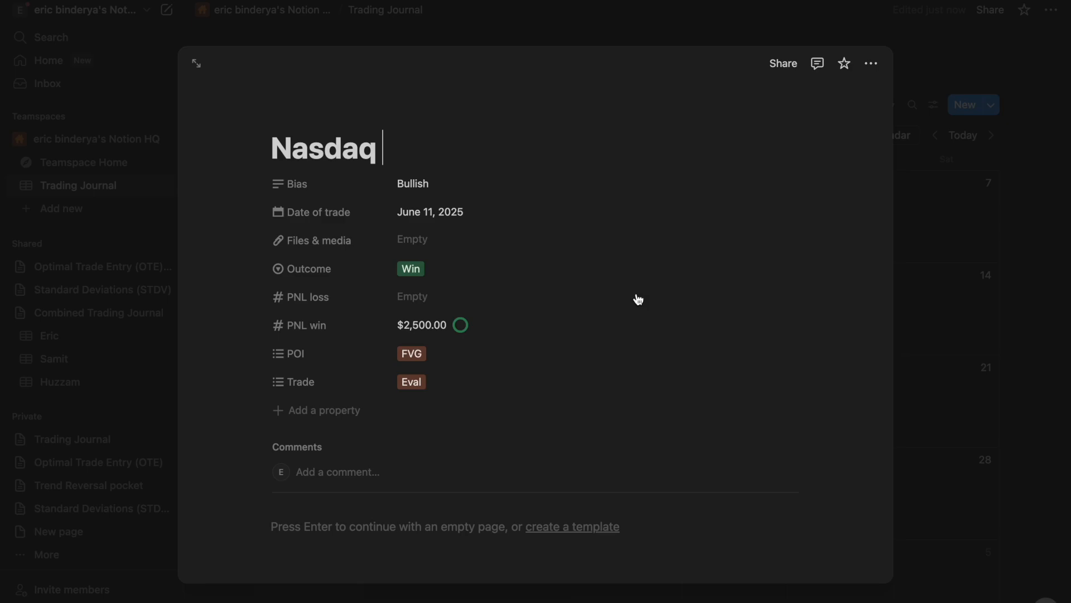
click(553, 38)
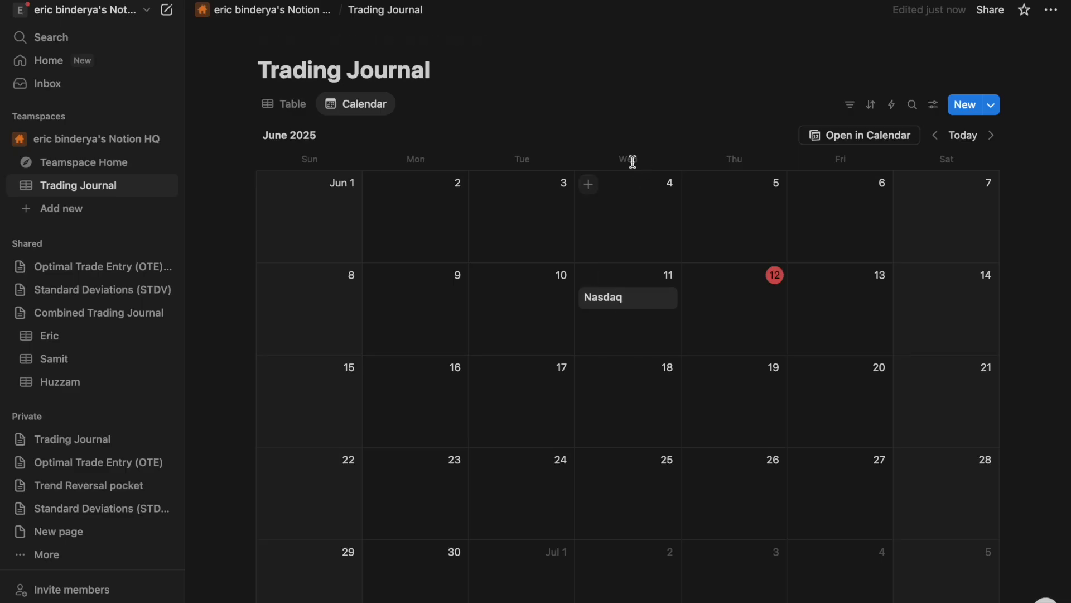
click(633, 300)
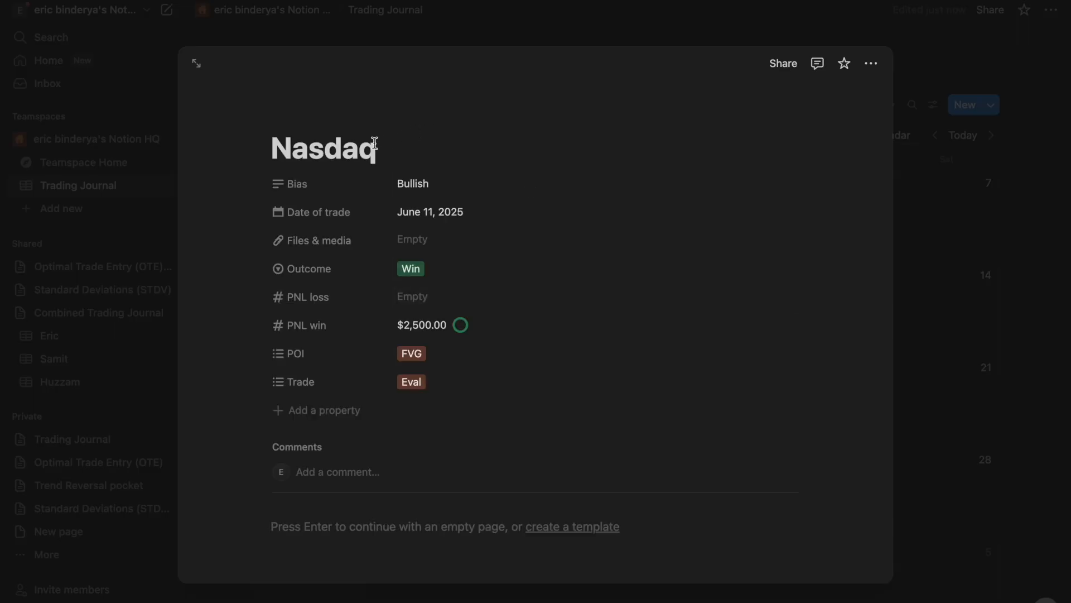
click(654, 37)
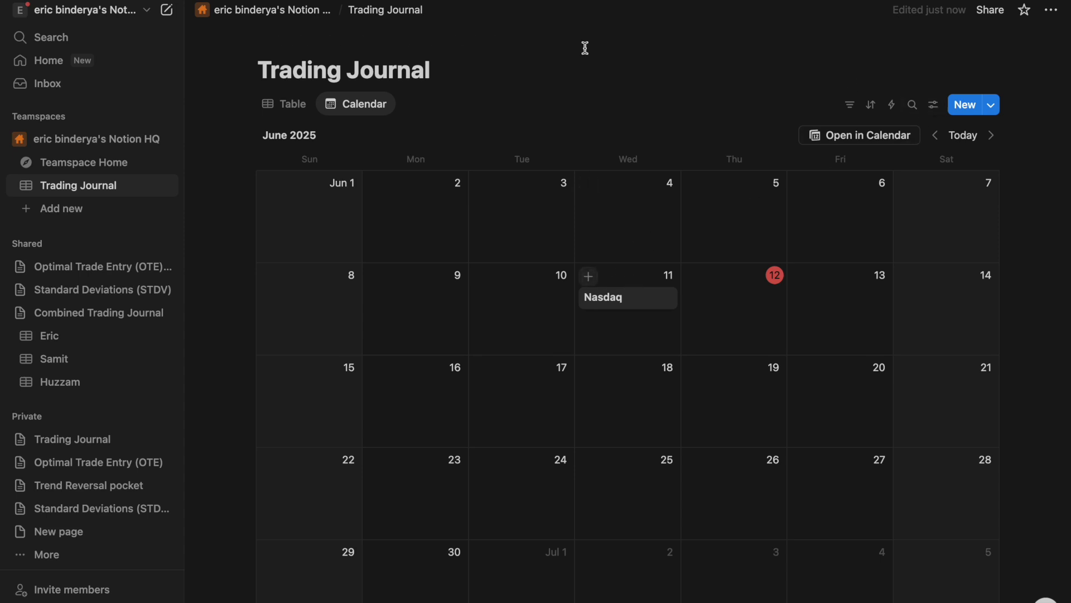
click(372, 113)
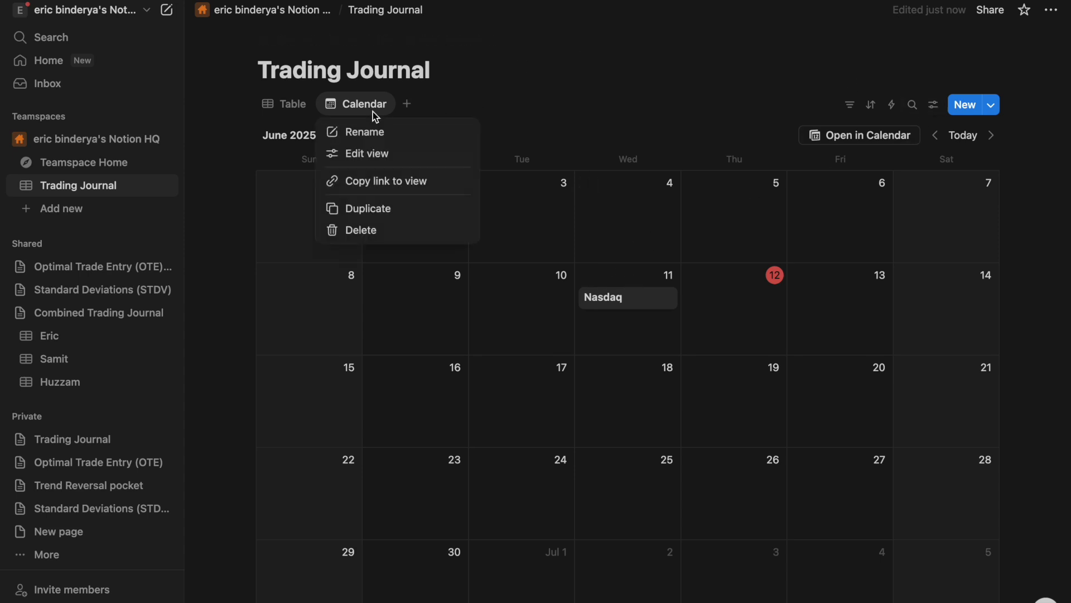
- Hide Date of trade on calendar cards and show Outcome and Trade instead
click(371, 157)
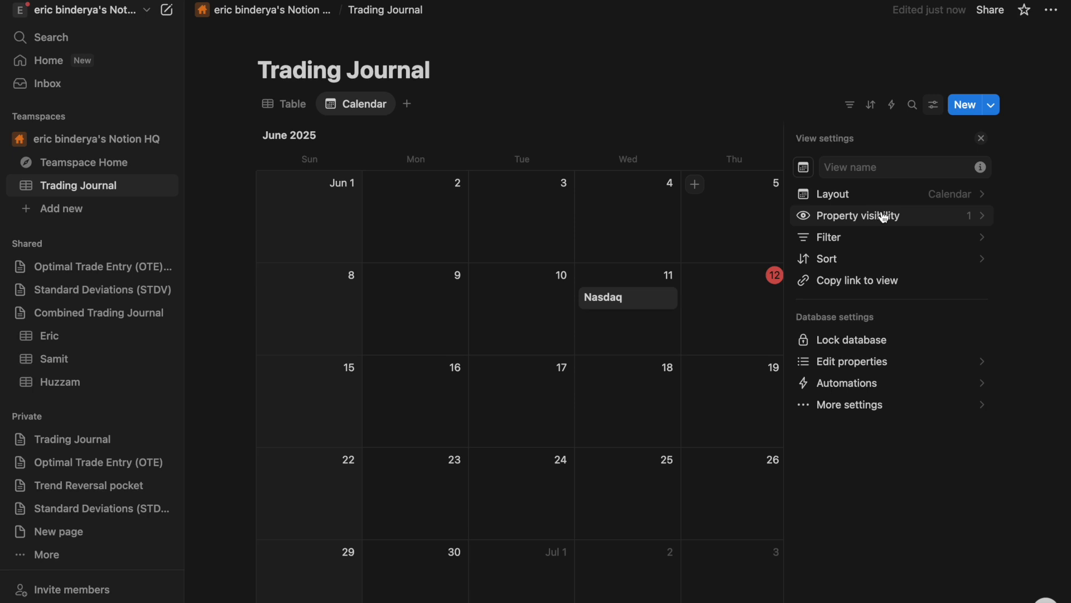
click(890, 217)
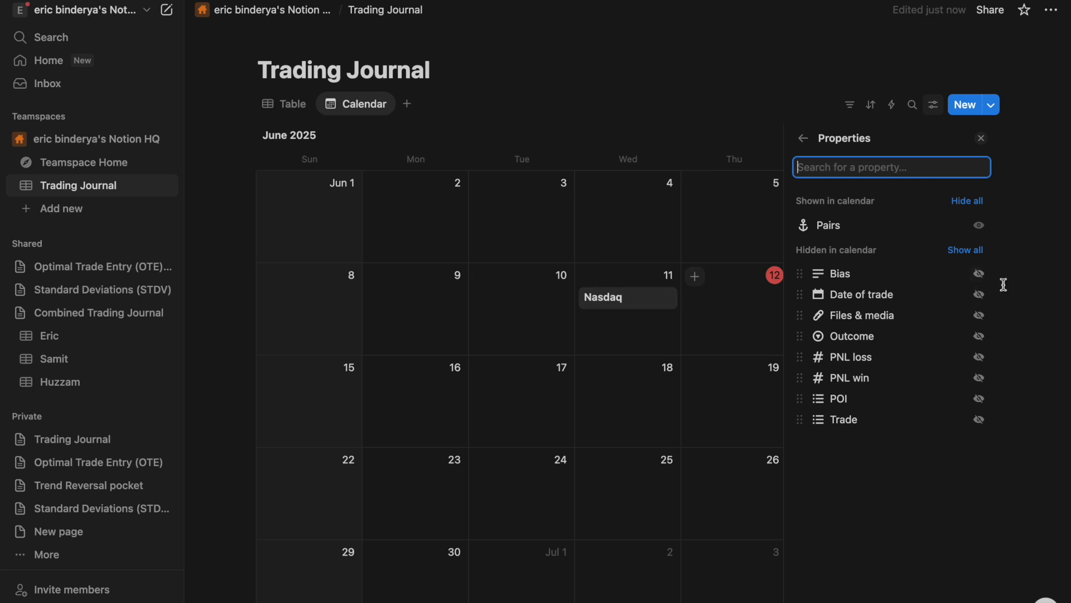
click(981, 295)
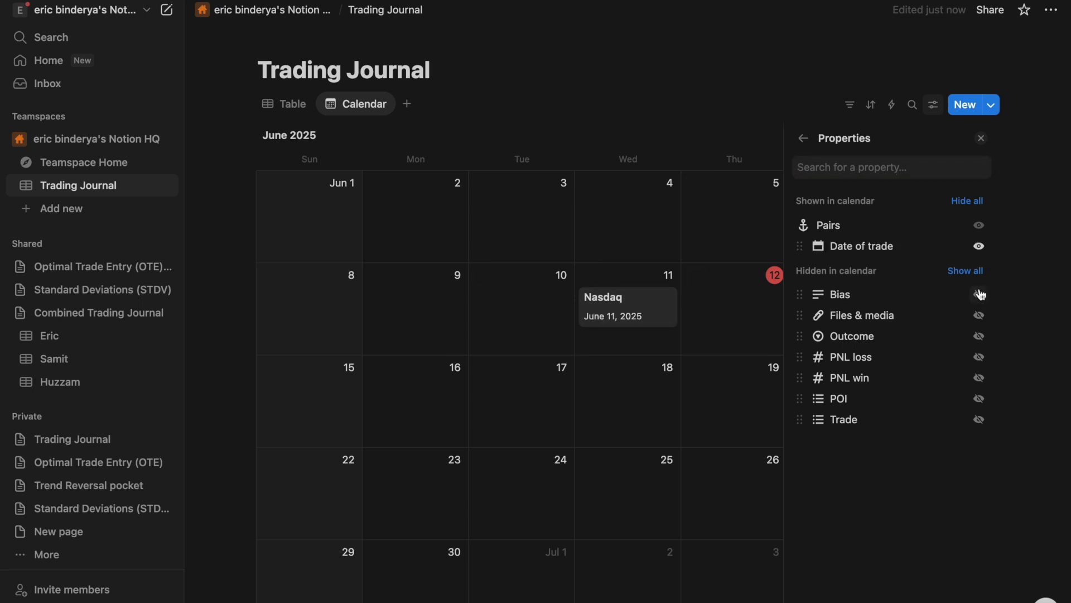
click(980, 247)
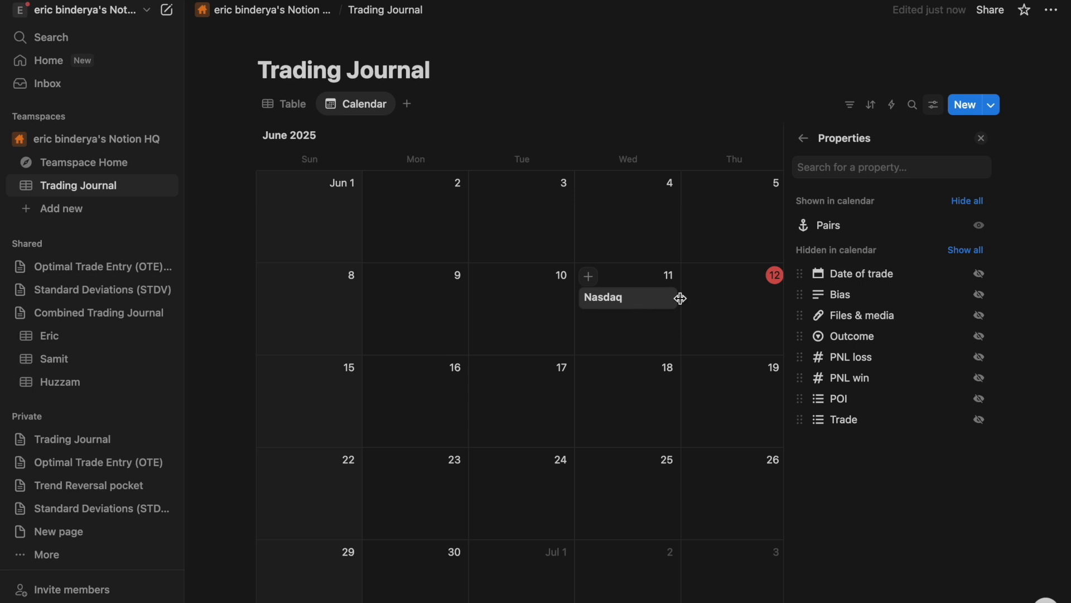
click(981, 337)
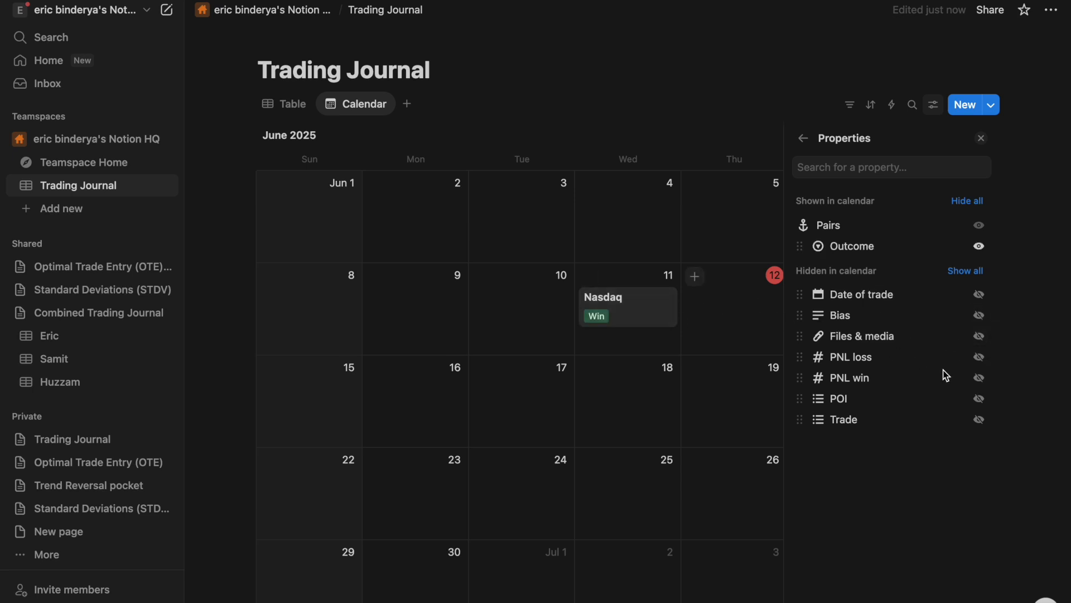
click(980, 420)
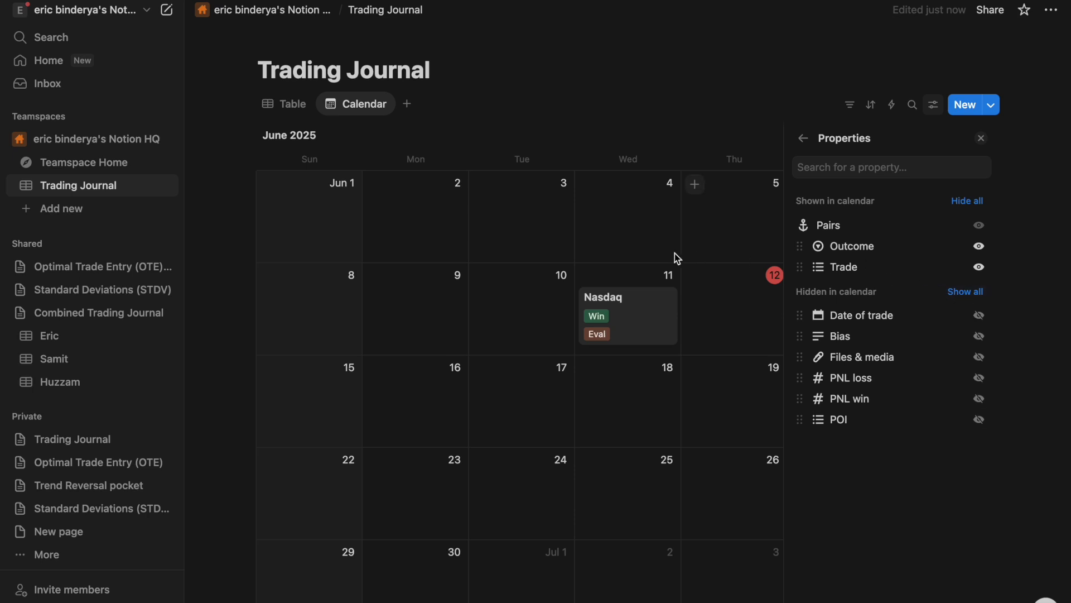
click(721, 110)
scroll(716, 254, down, 1)
scroll(715, 253, up, 1)
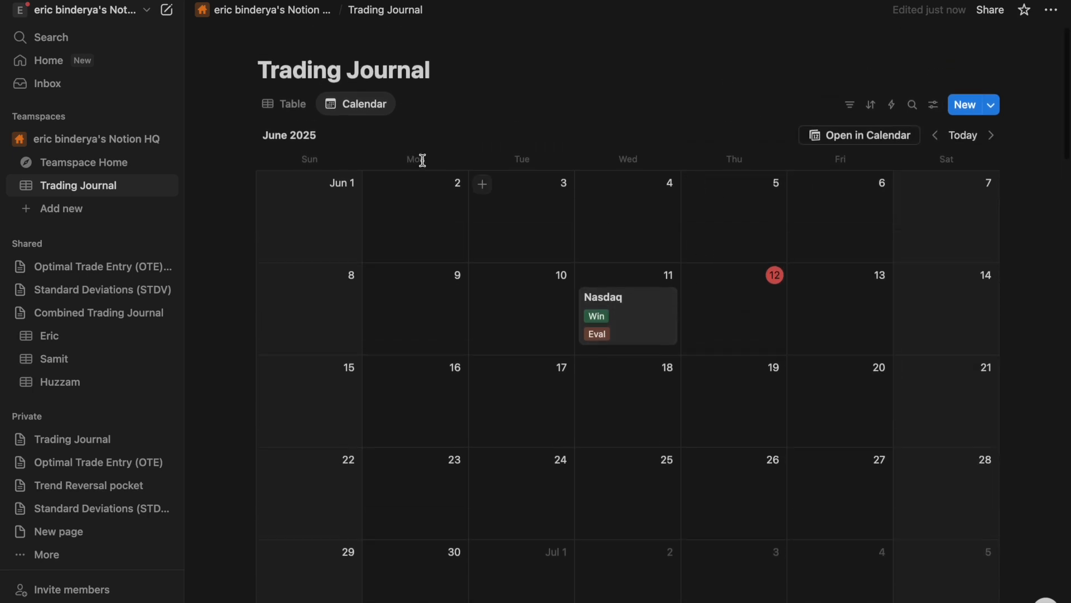
- Create a Gallery view, open the Nasdaq entry and start an empty body block
click(405, 105)
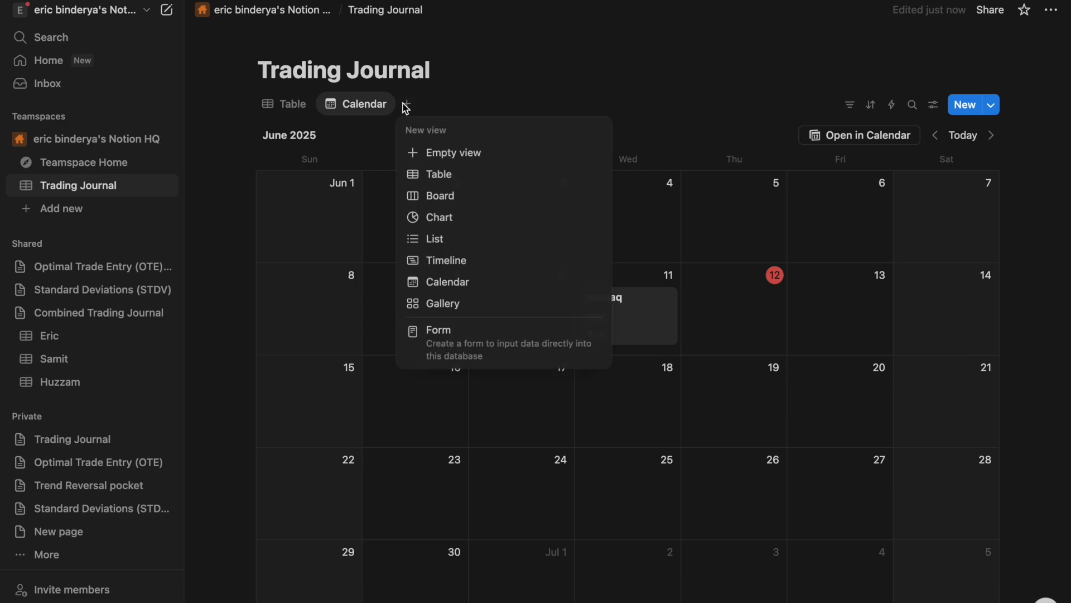
click(447, 304)
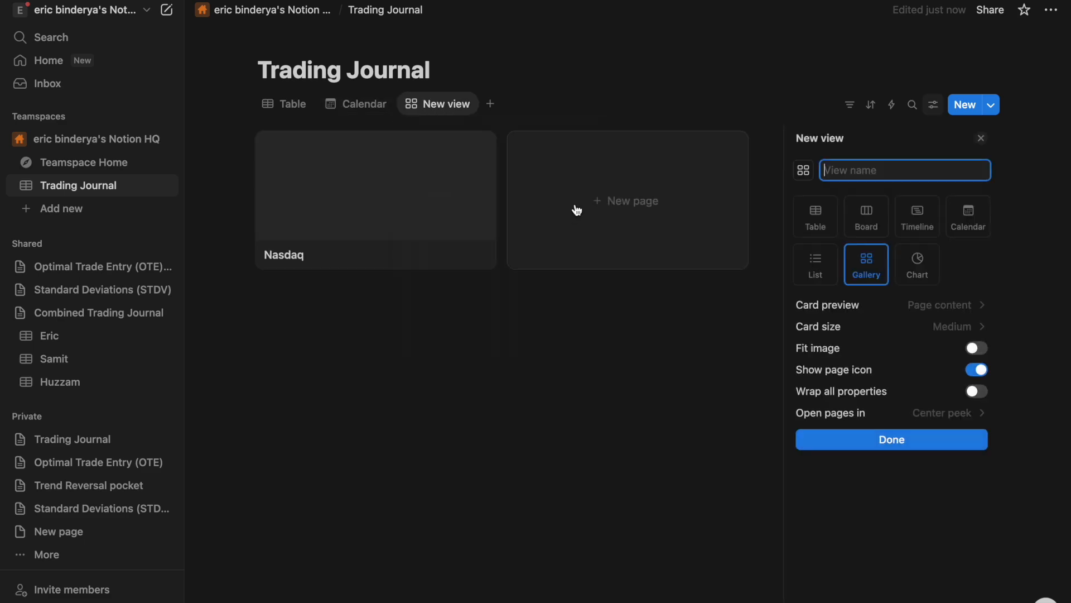
click(432, 195)
scroll(463, 238, down, 5)
scroll(428, 232, up, 5)
scroll(400, 324, down, 5)
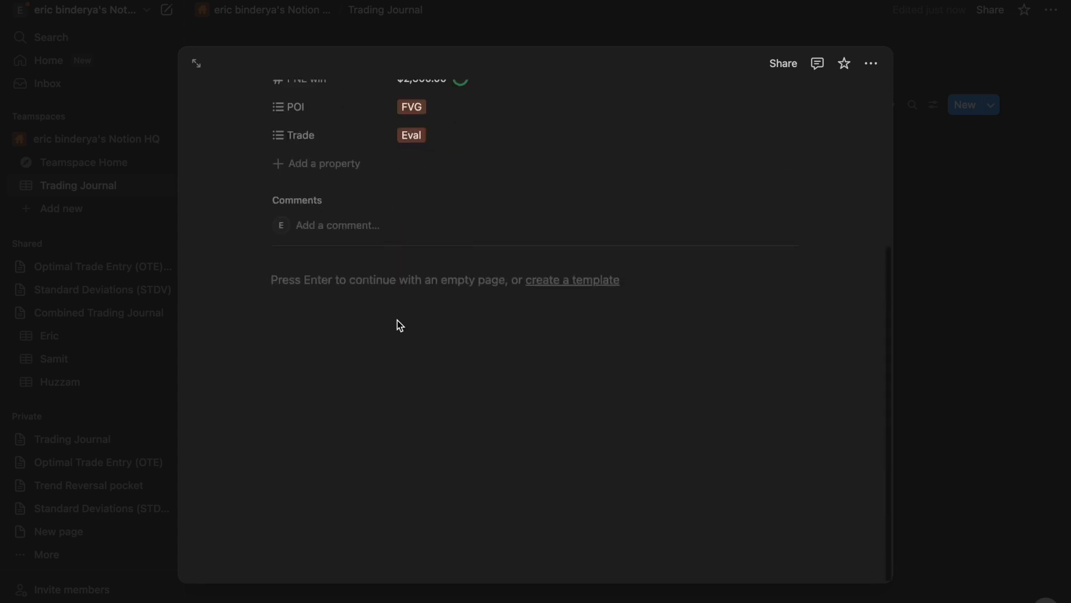
click(370, 344)
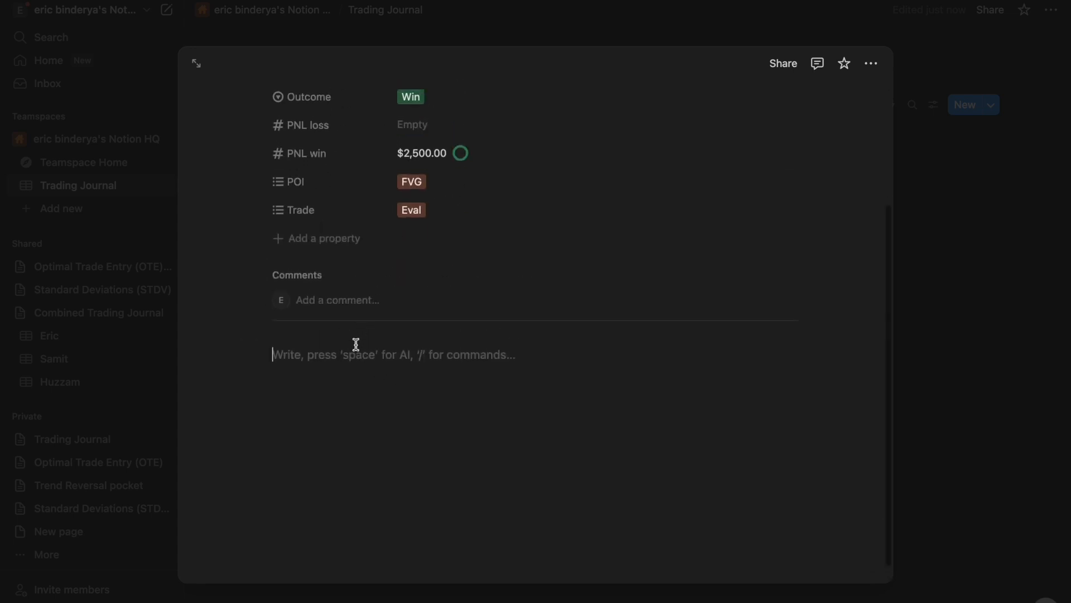
key(ctrl+Right)
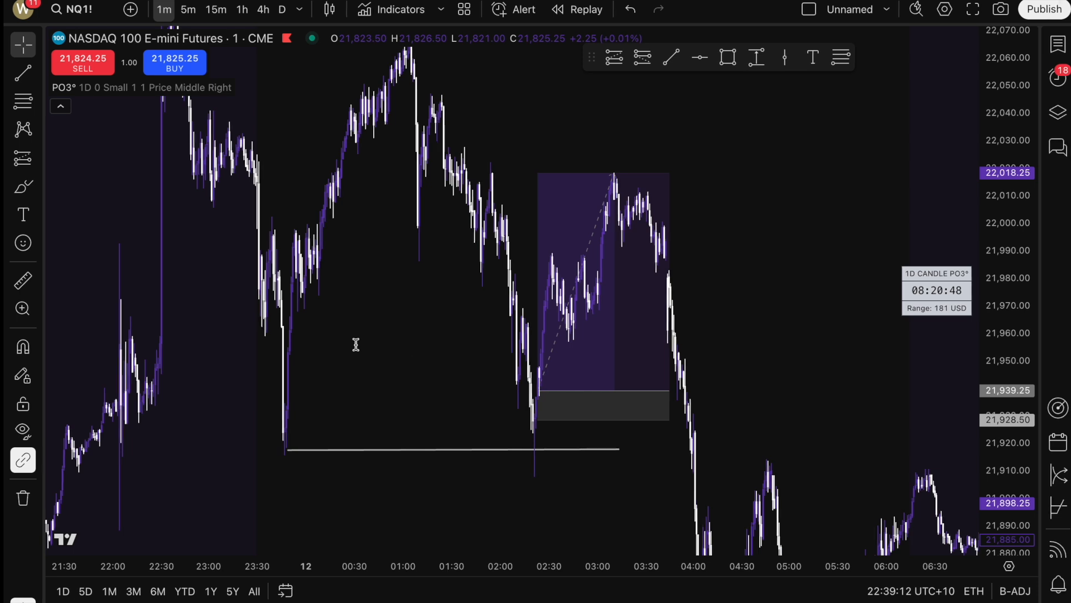
- Nudge the horizontal level line's left end slightly left
click(285, 451)
drag(284, 450, 281, 449)
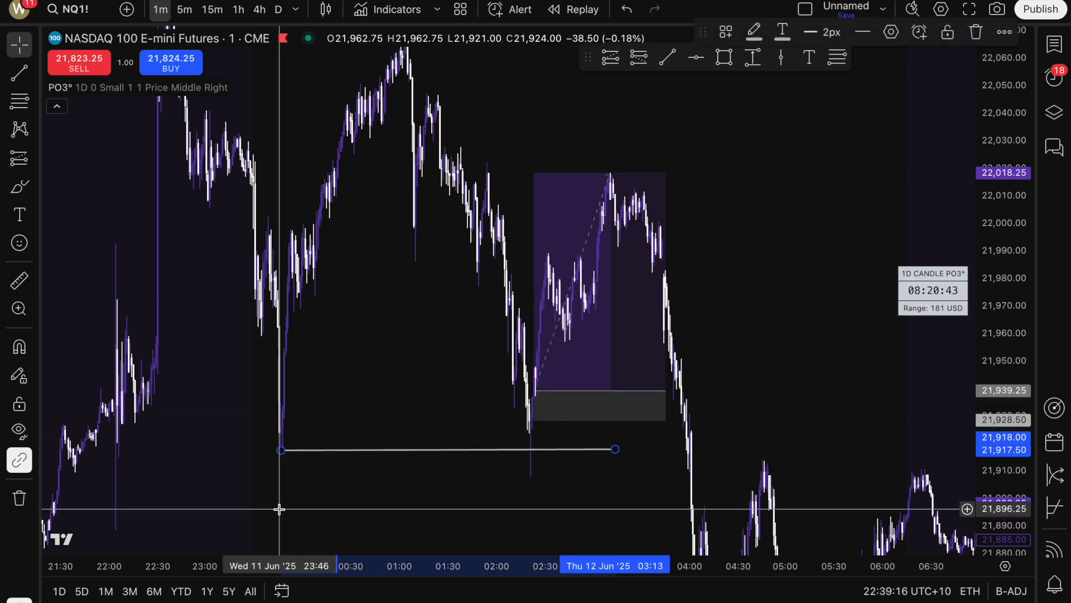
click(280, 507)
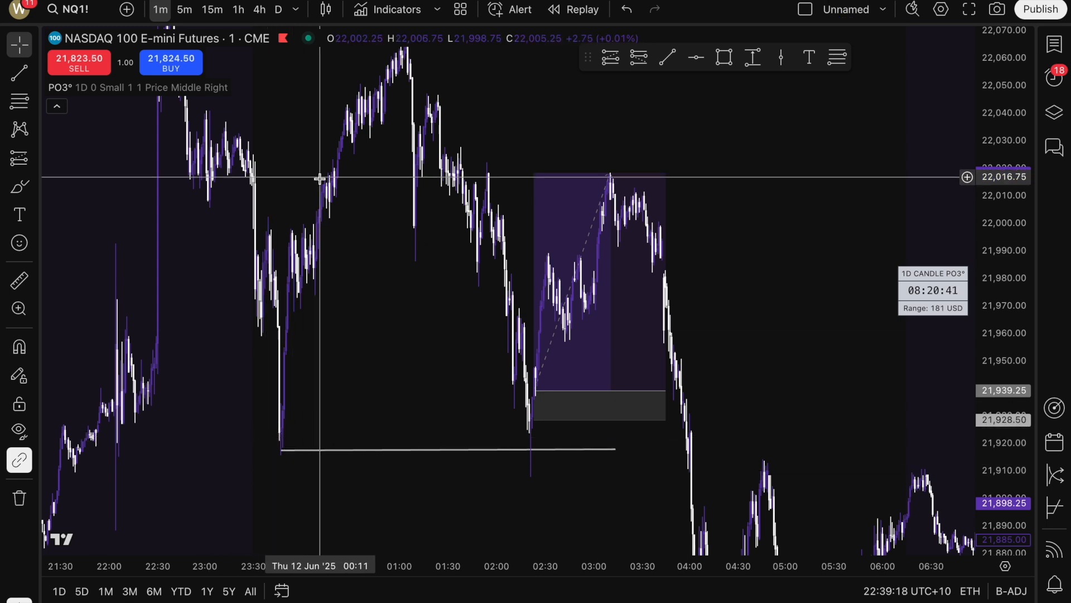
click(281, 450)
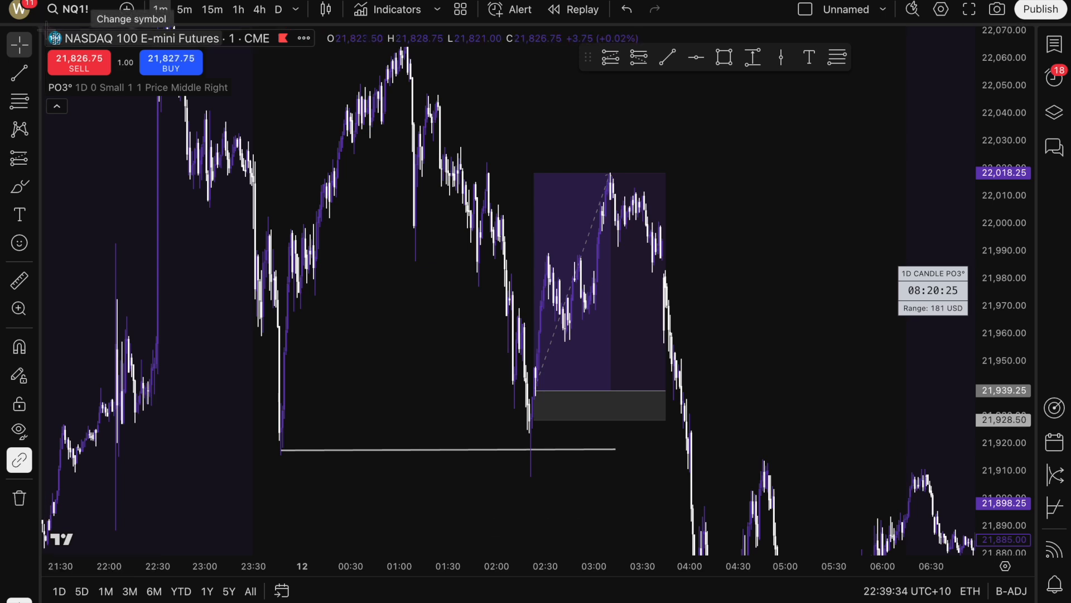
- Screenshot the whole NQ1 chart area and copy the image
drag(44, 29, 1027, 572)
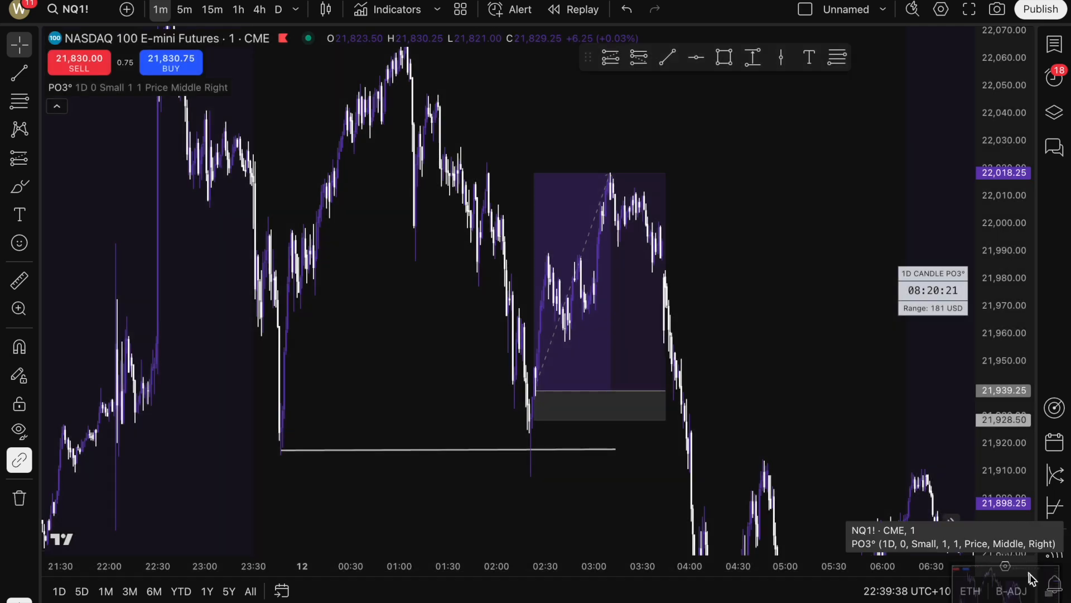
right_click(714, 341)
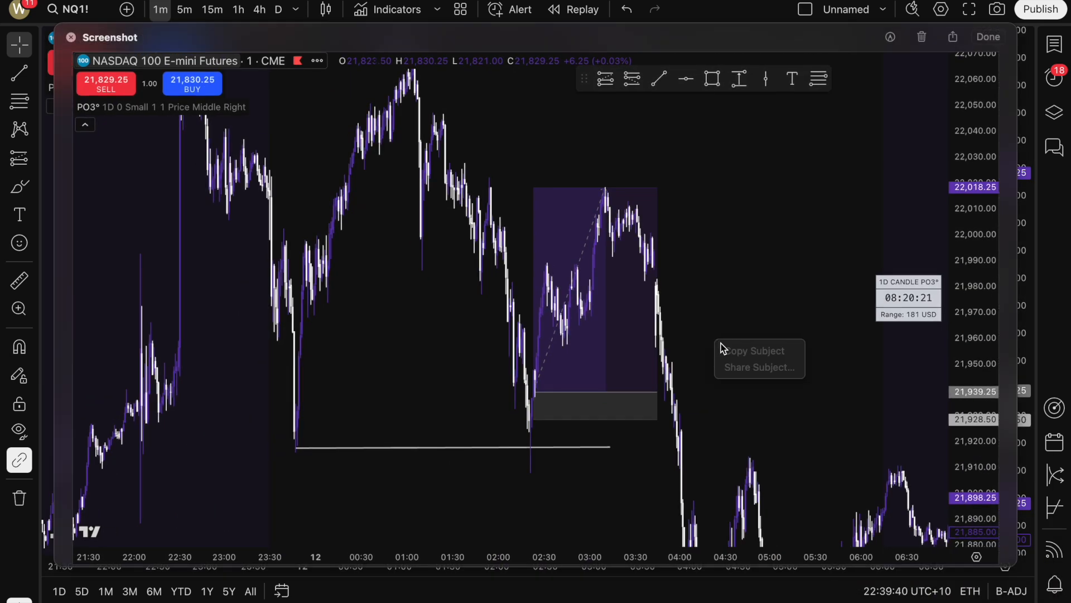
right_click(712, 342)
click(748, 395)
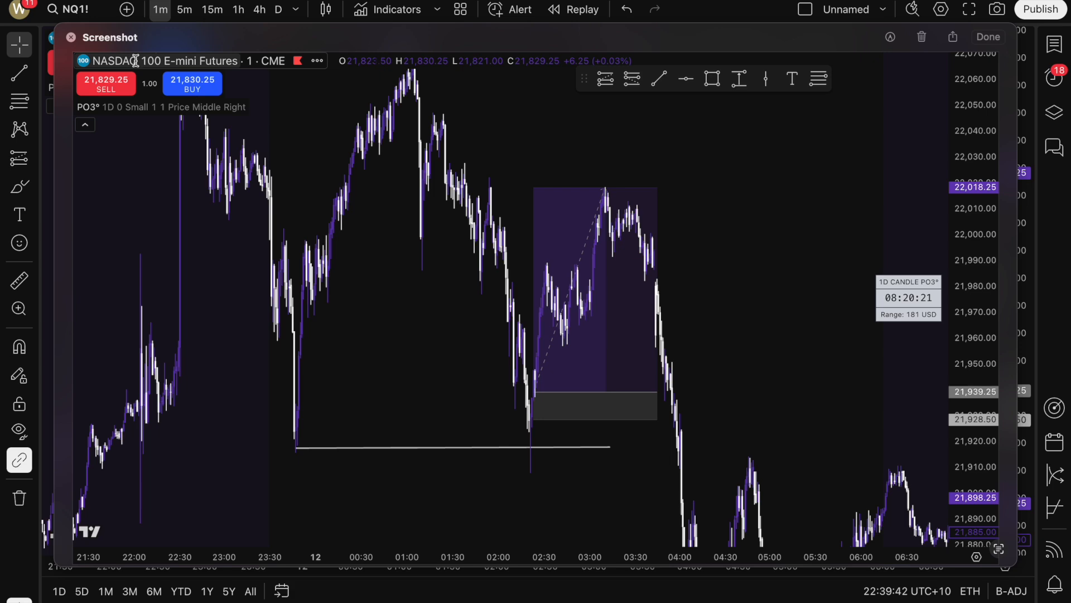
click(71, 37)
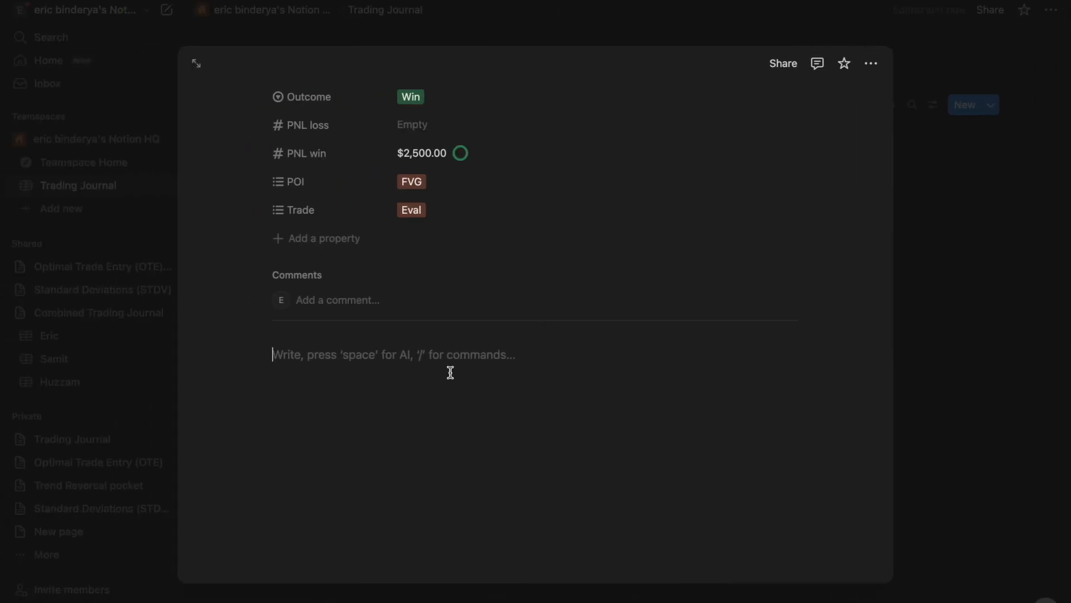
- Paste the chart screenshot into the Nasdaq page body
click(423, 357)
key(super+v)
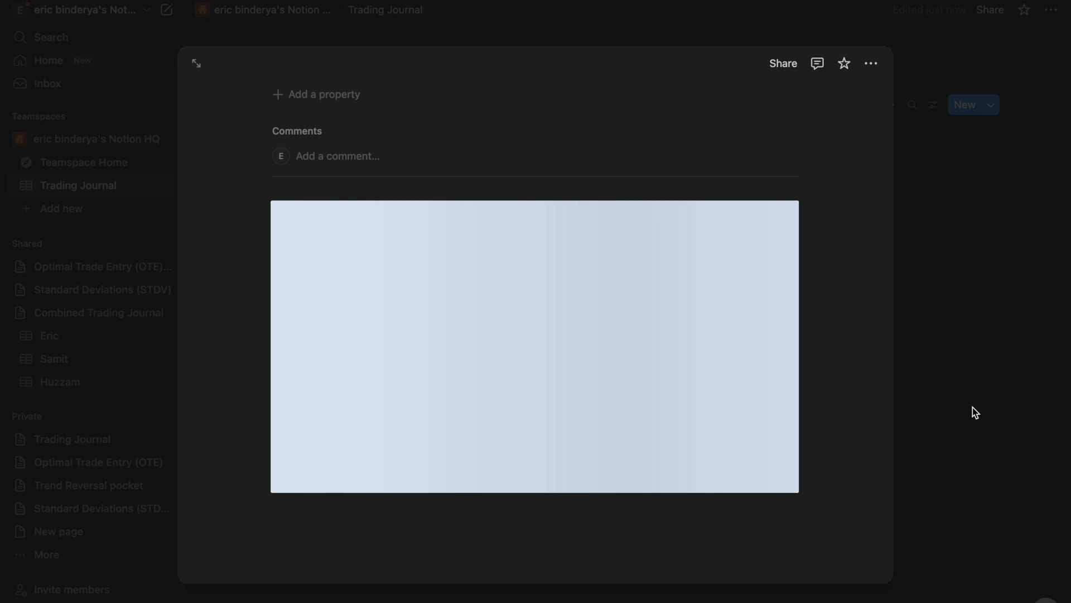
click(972, 408)
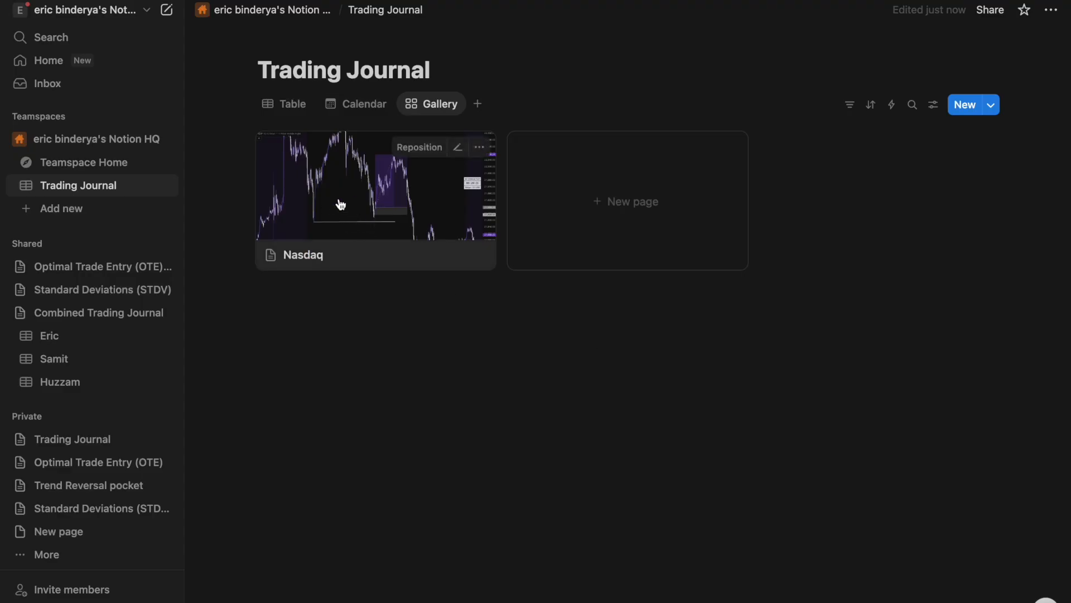
- Write a note below the chart on the liquidity-sweep setup, good emotions and no drawdown
click(313, 210)
scroll(453, 481, down, 5)
click(340, 530)
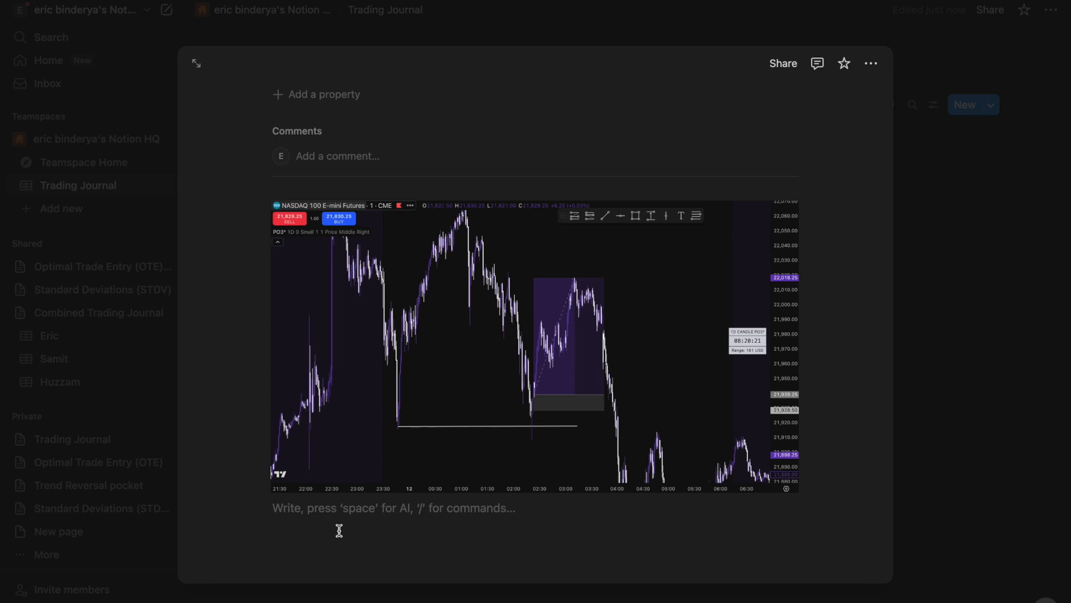
text(I t)
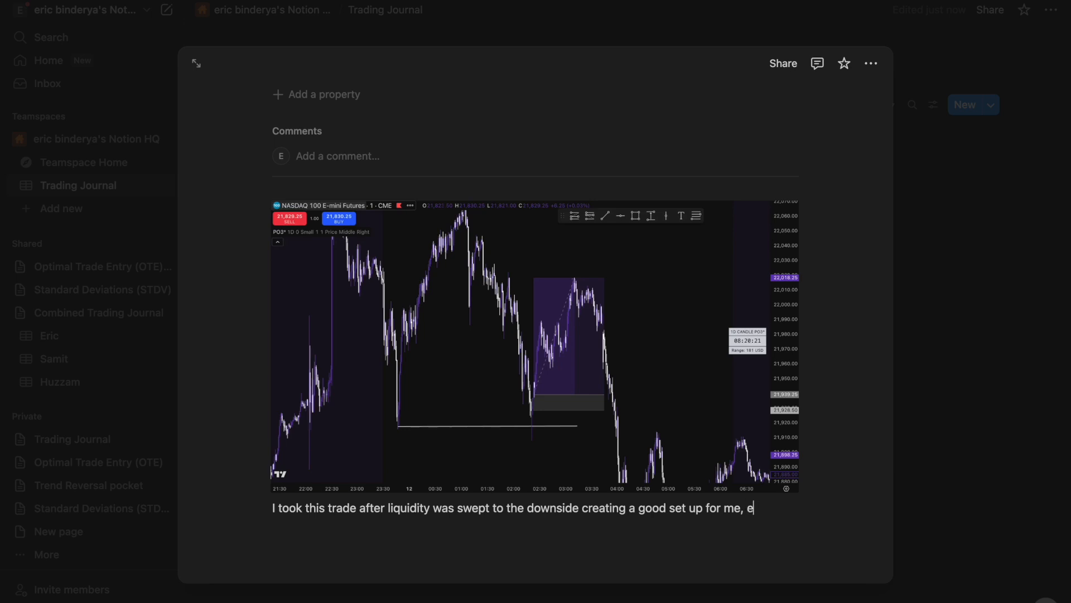
text(ons were go)
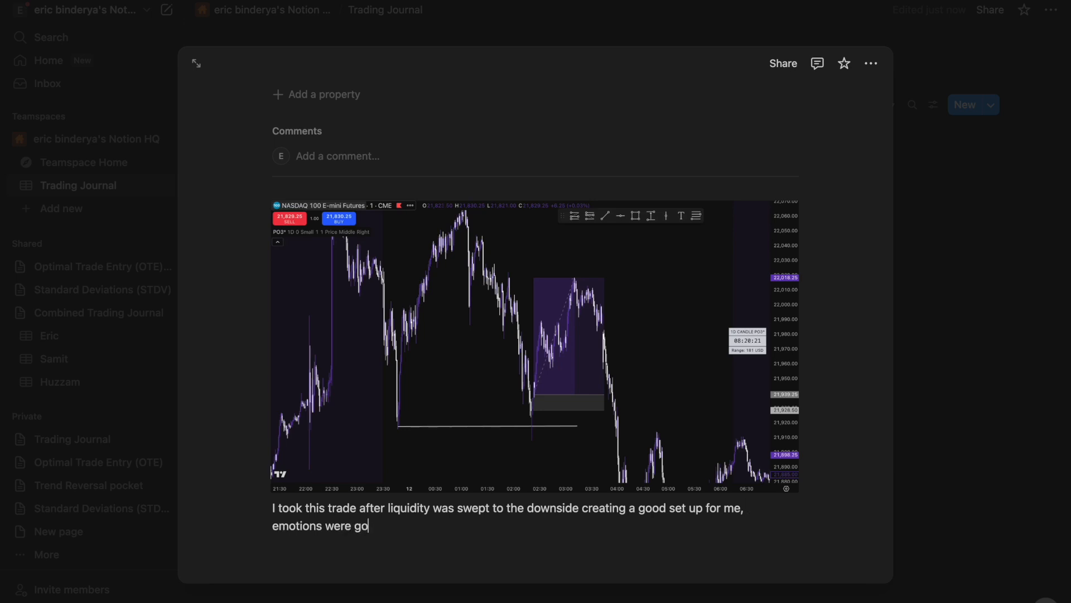
text( didn)
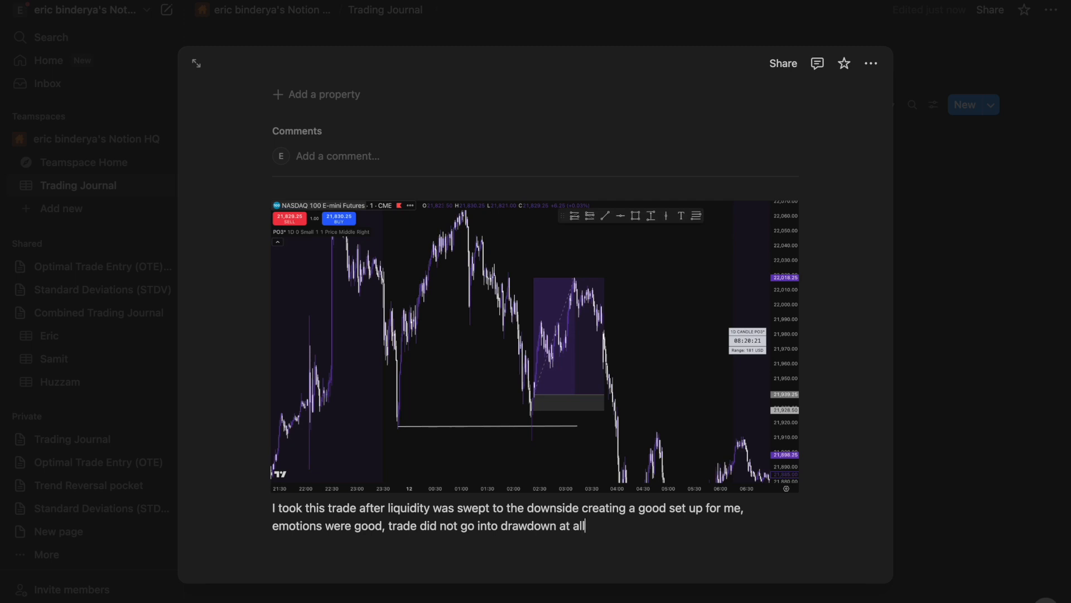
click(929, 435)
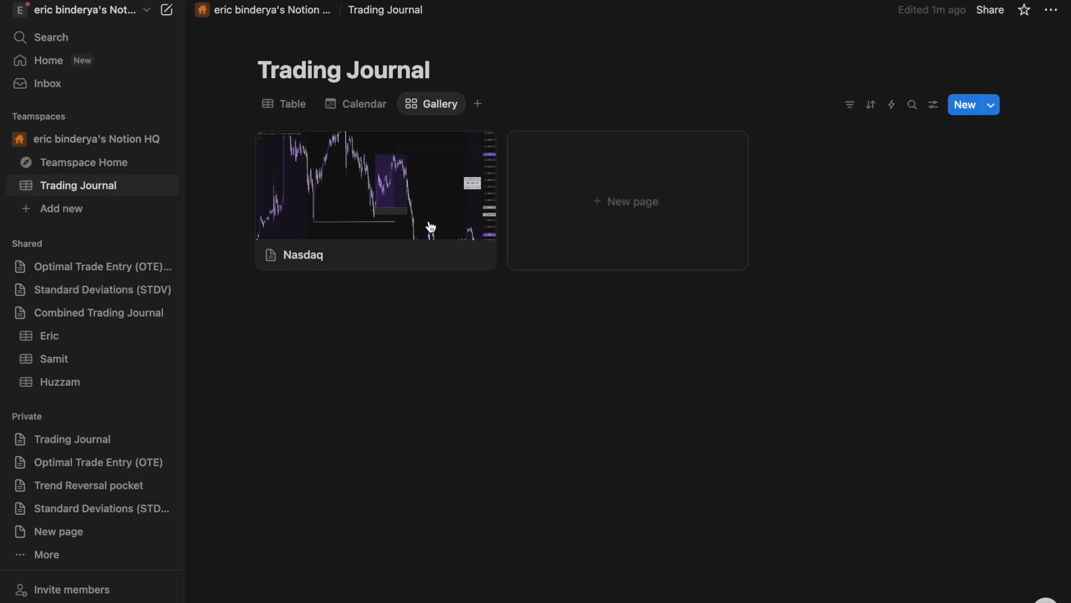
mouse_move(365, 233)
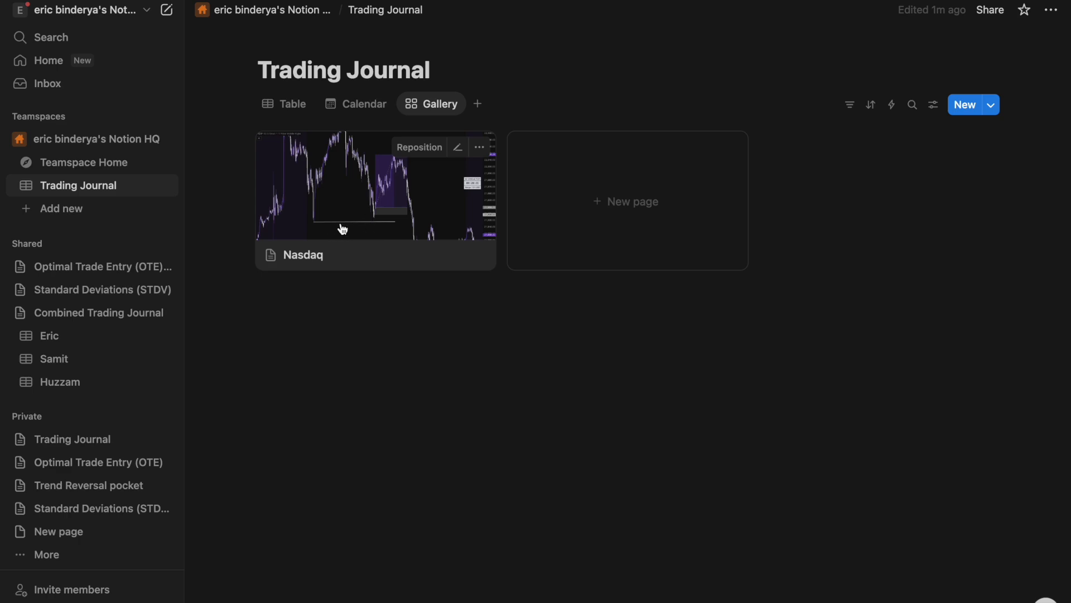
click(430, 228)
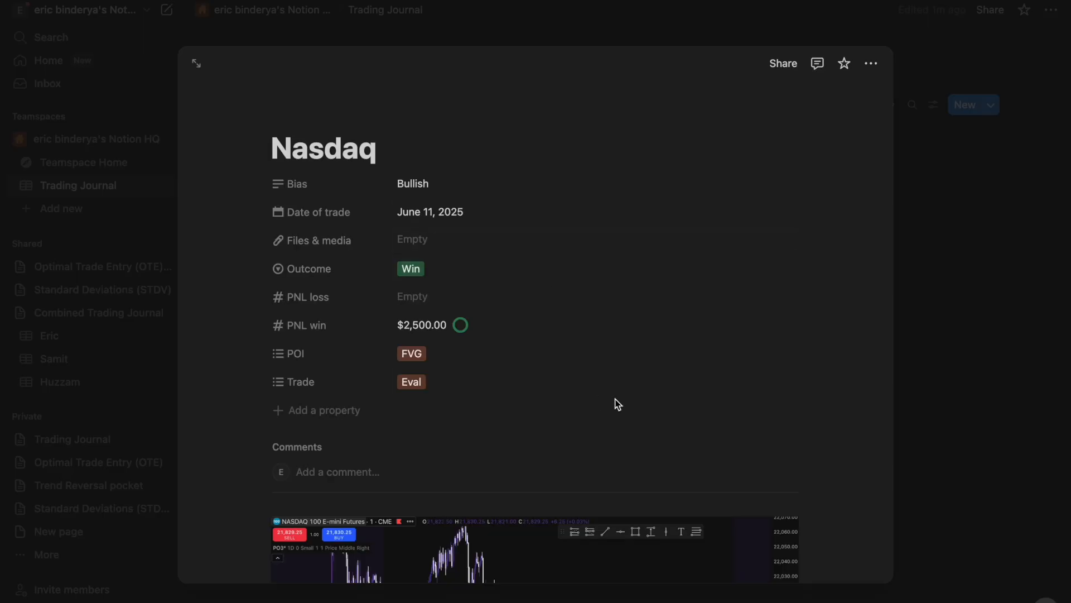
scroll(618, 401, down, 6)
click(420, 413)
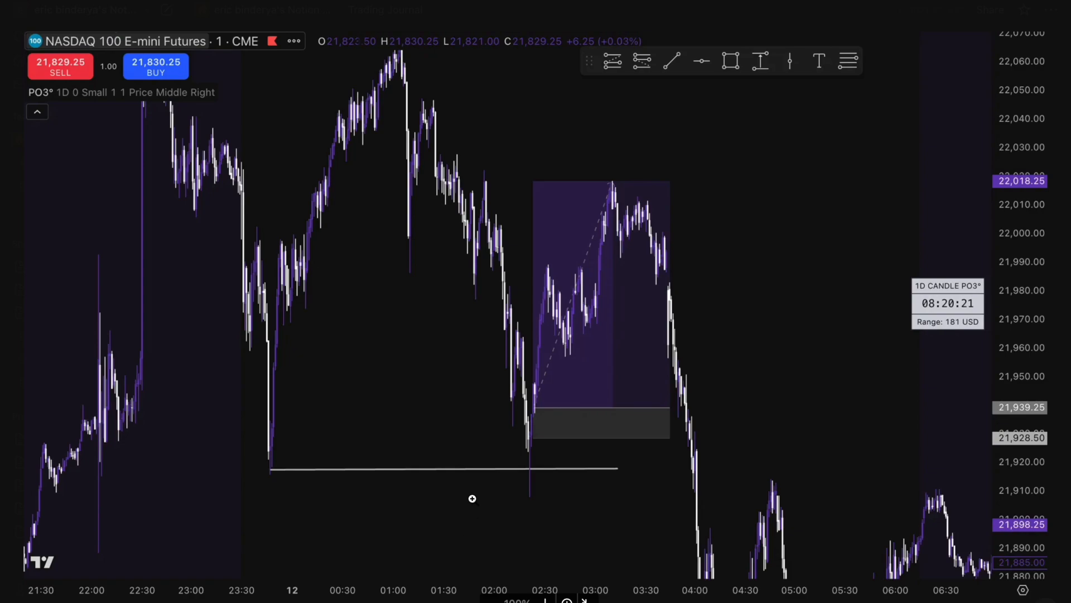
key(Escape)
- Close the open page and create a new journal entry titled 'NQ1'
click(998, 385)
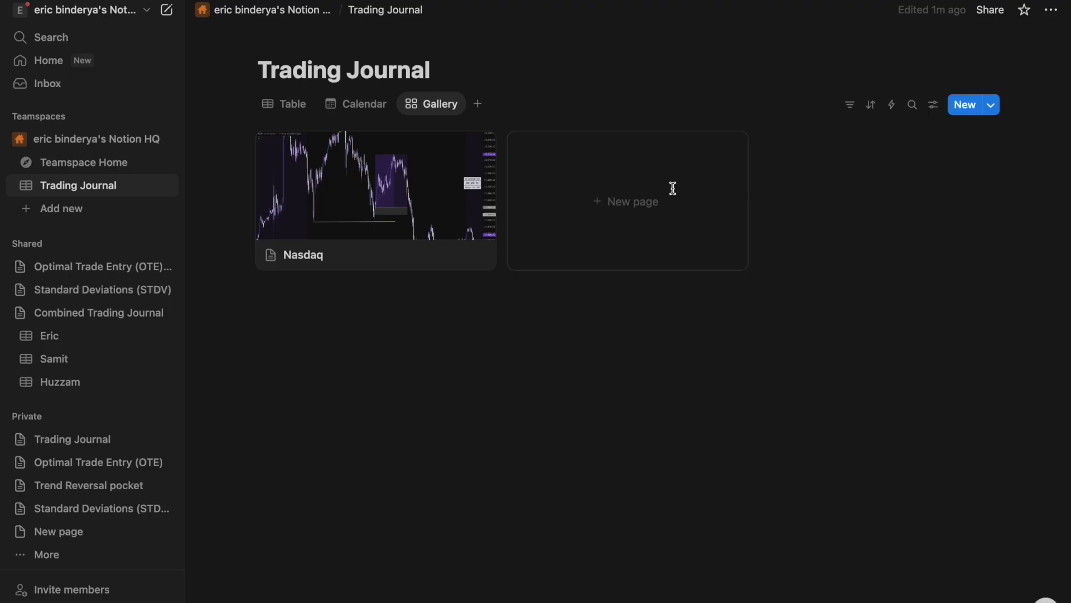
click(574, 172)
text(NA)
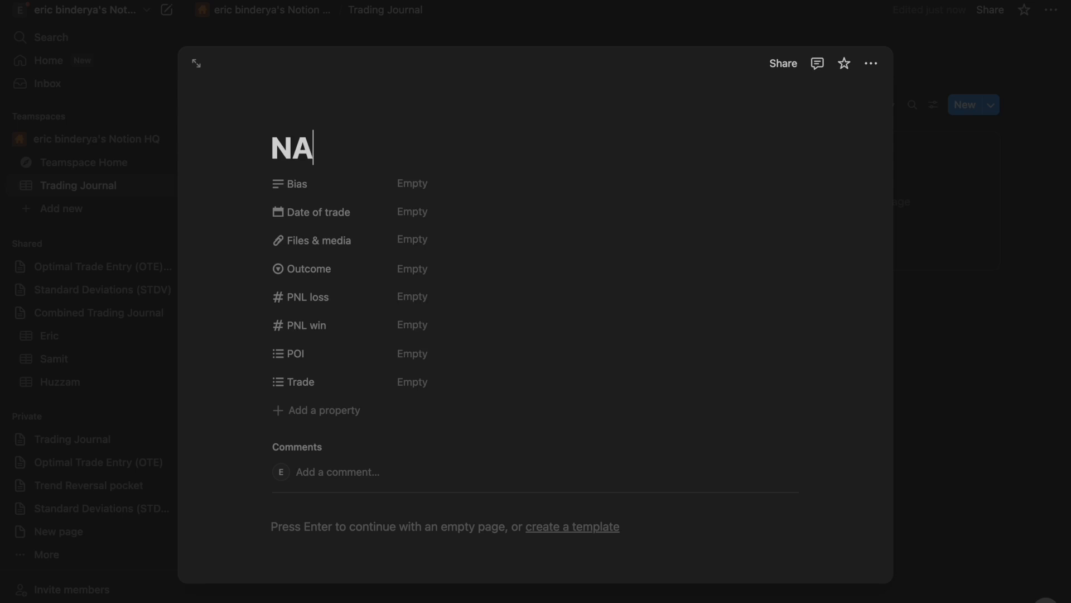
text(s)
key(BackSpace)
key(BackSpace)
text(As)
key(BackSpace)
key(BackSpace)
text(Q1)
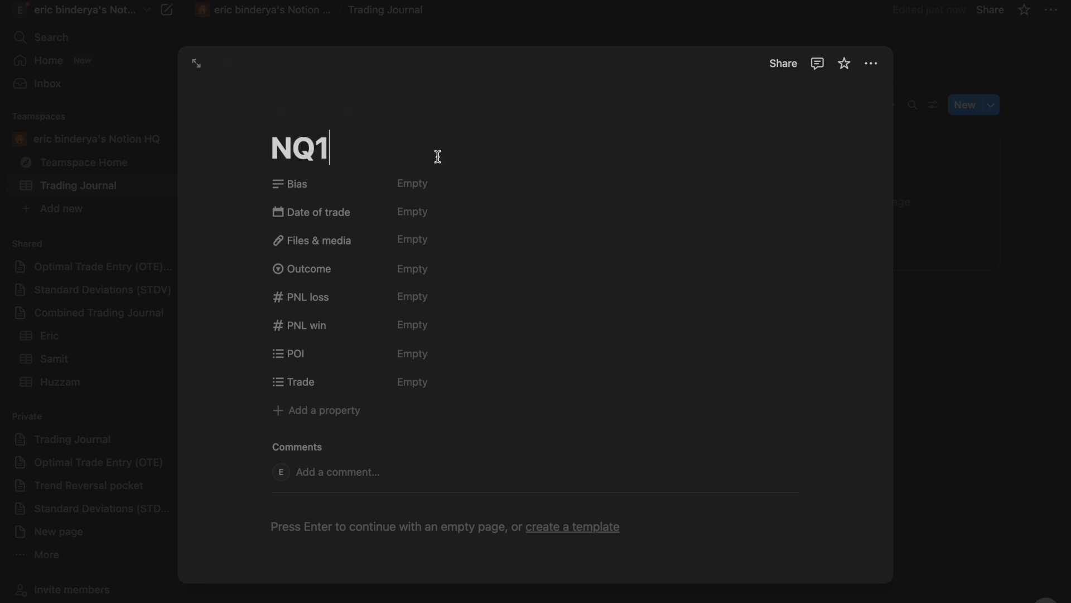
- Set the NQ1 entry's Bias to bearish and its Date of trade to June 12
click(418, 184)
text(bea)
key(Return)
click(492, 210)
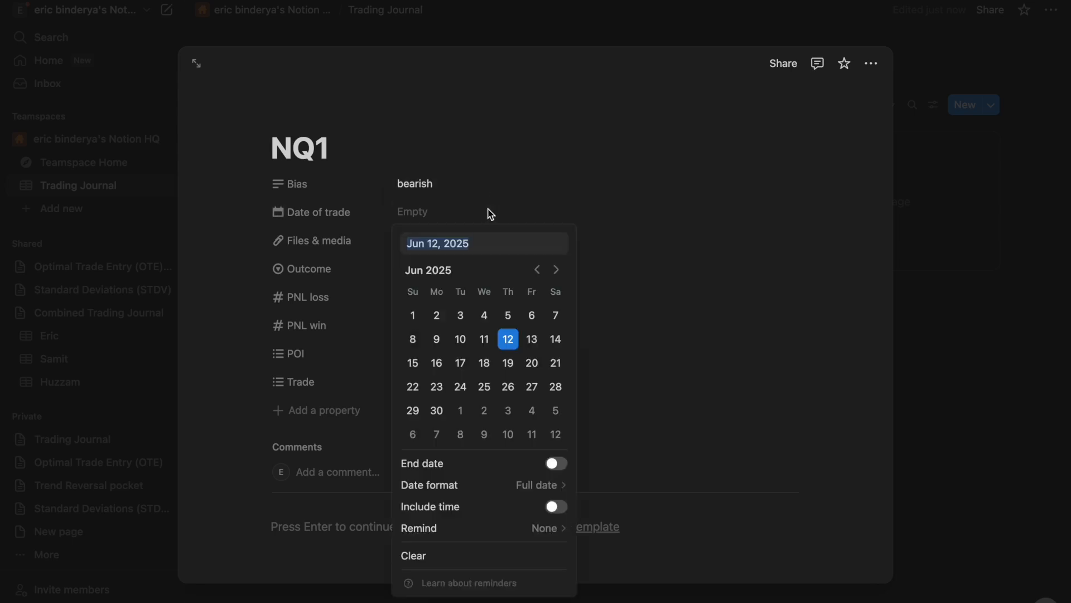
click(512, 339)
click(637, 234)
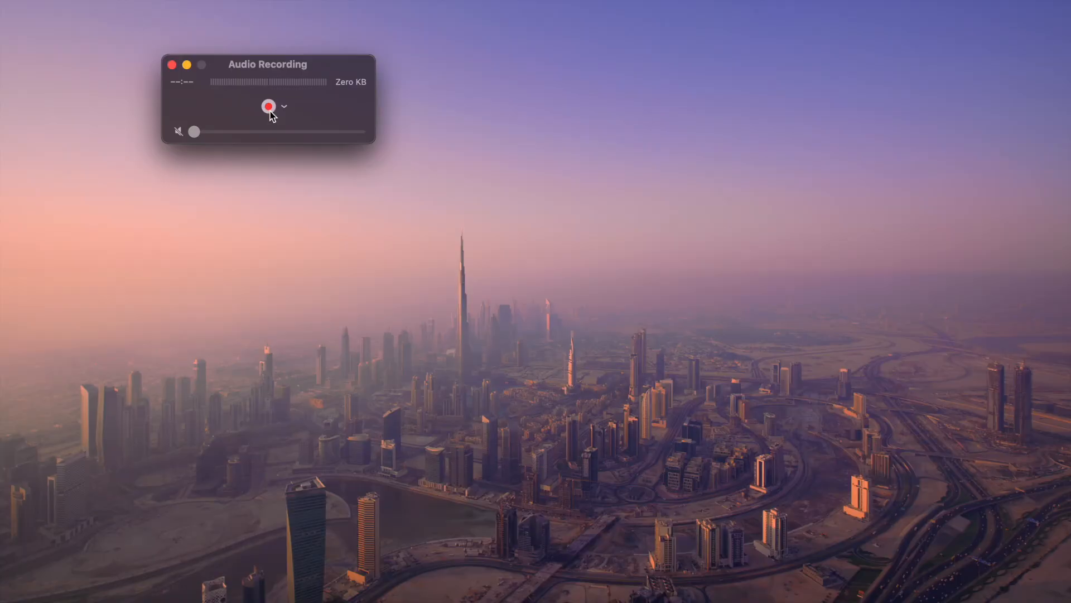
- Enter -600 as the PNL loss, leave PNL win empty, and tag IFVG and Papertrade
text(-600)
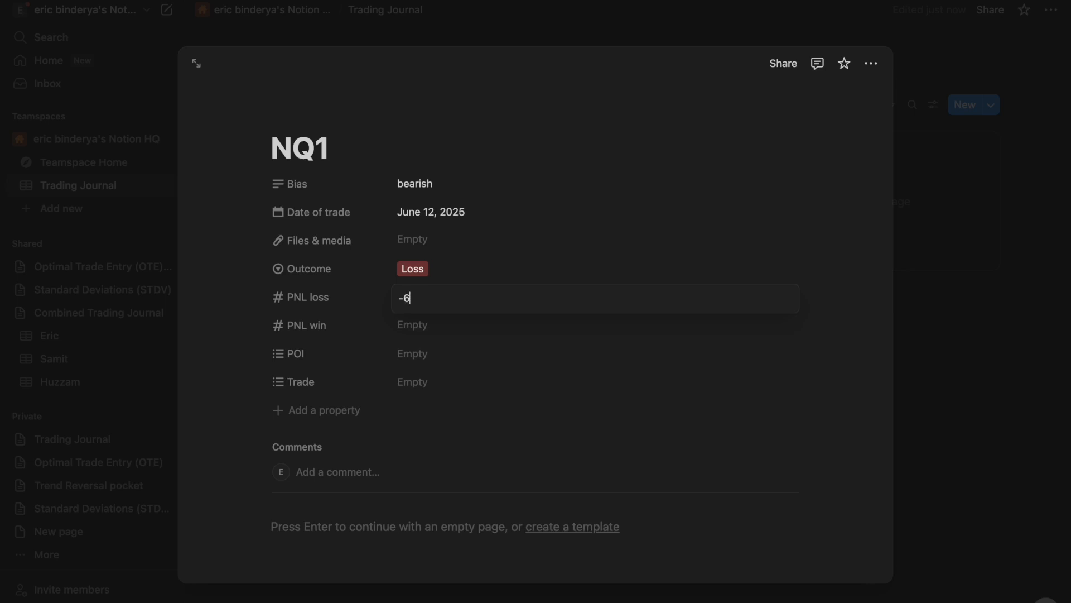
key(Return)
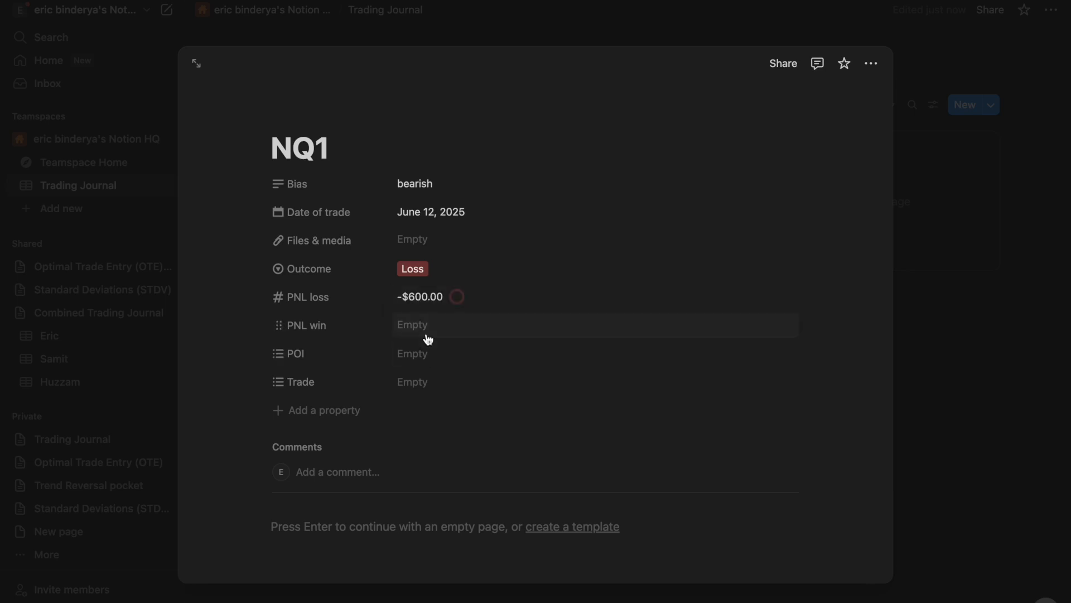
click(428, 339)
click(416, 355)
click(416, 355)
click(439, 454)
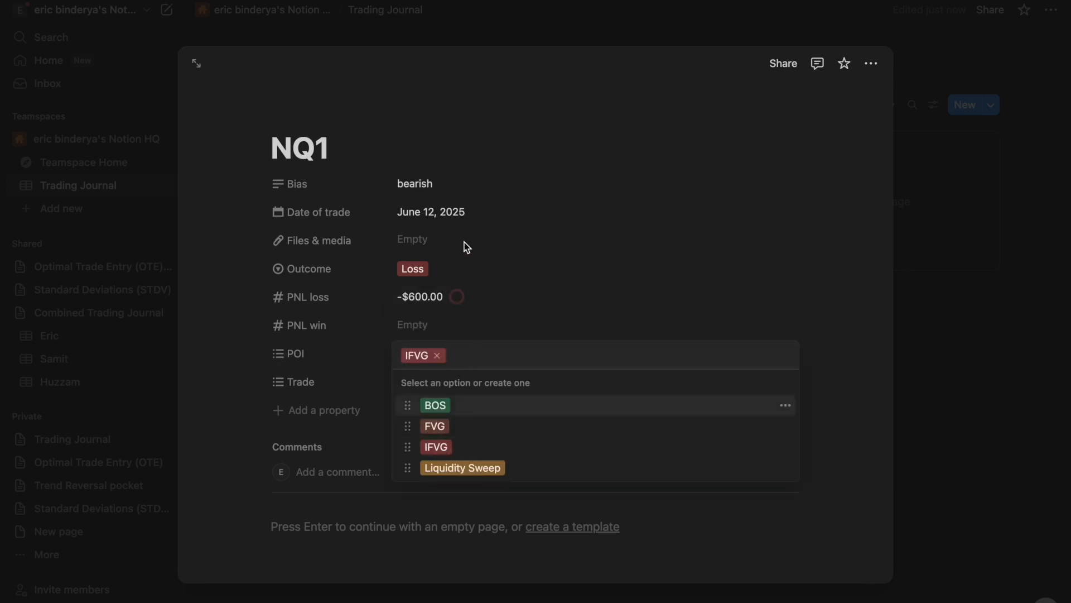
click(555, 219)
click(449, 384)
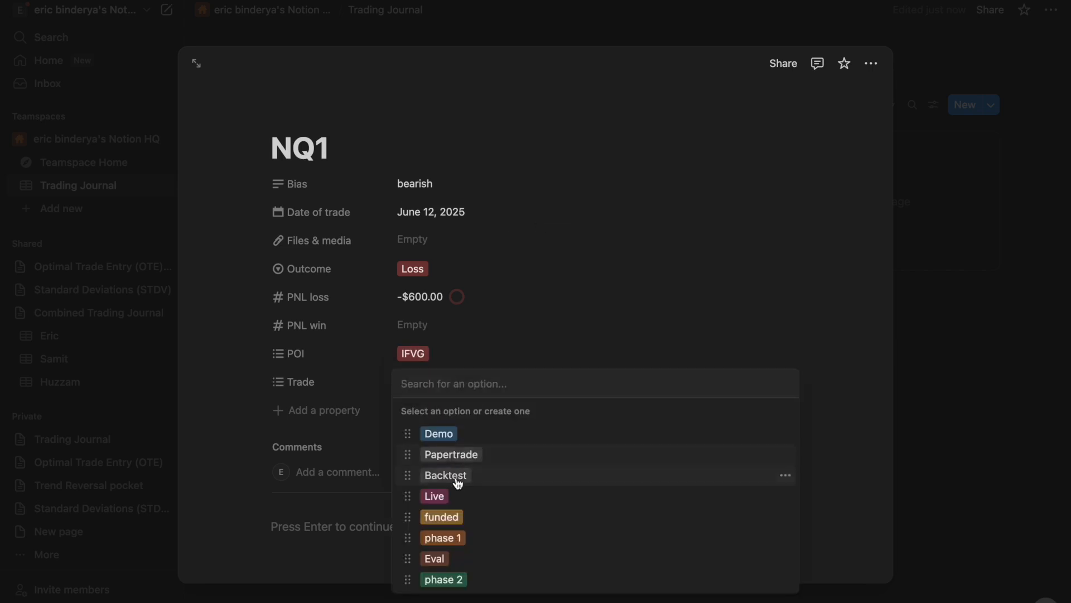
click(460, 455)
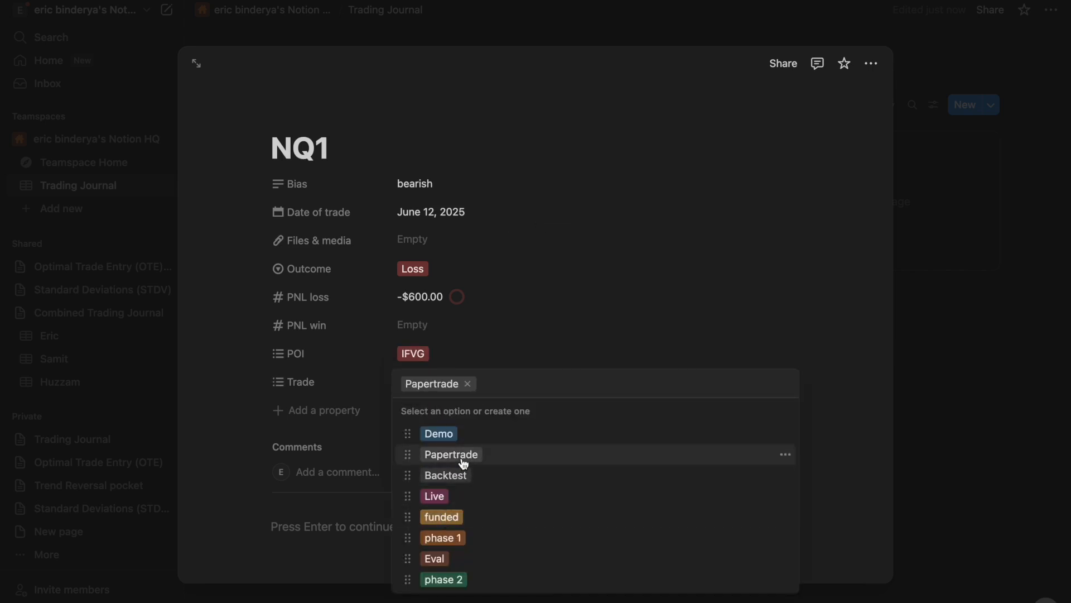
click(691, 281)
scroll(401, 466, down, 1)
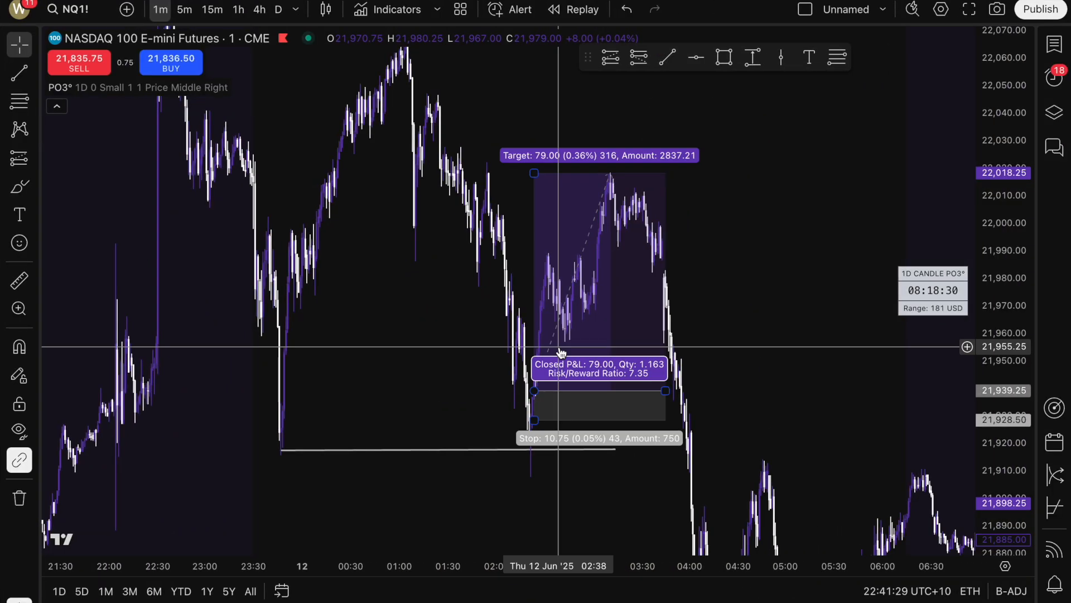
- Draw a Short Position on the NQ1 chart with entry 21,856.50, stop 21,913, and an extended target
scroll(558, 354, right, 3)
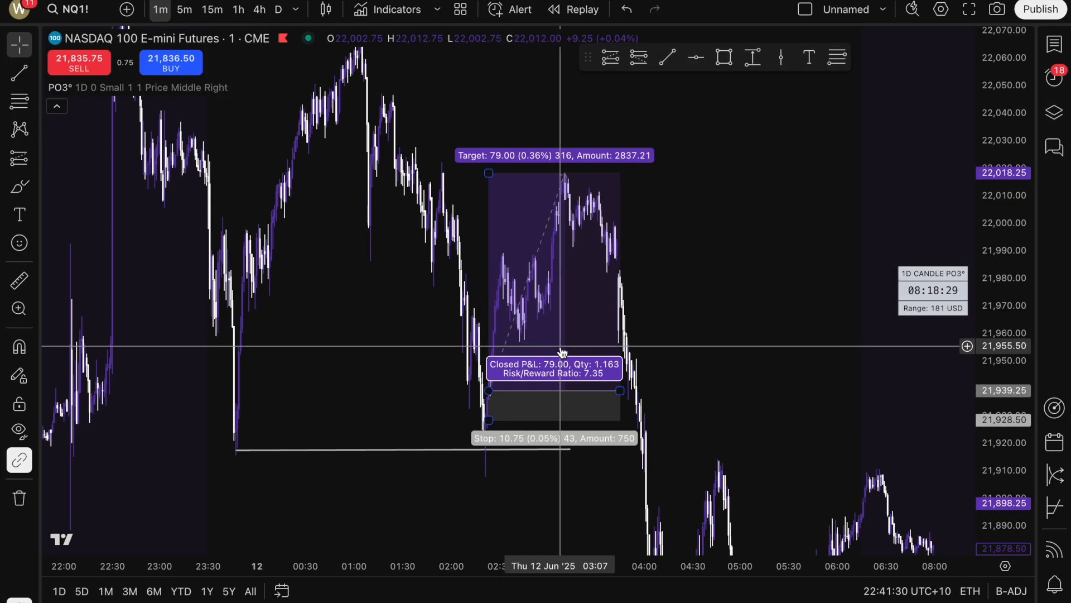
scroll(741, 239, right, 3)
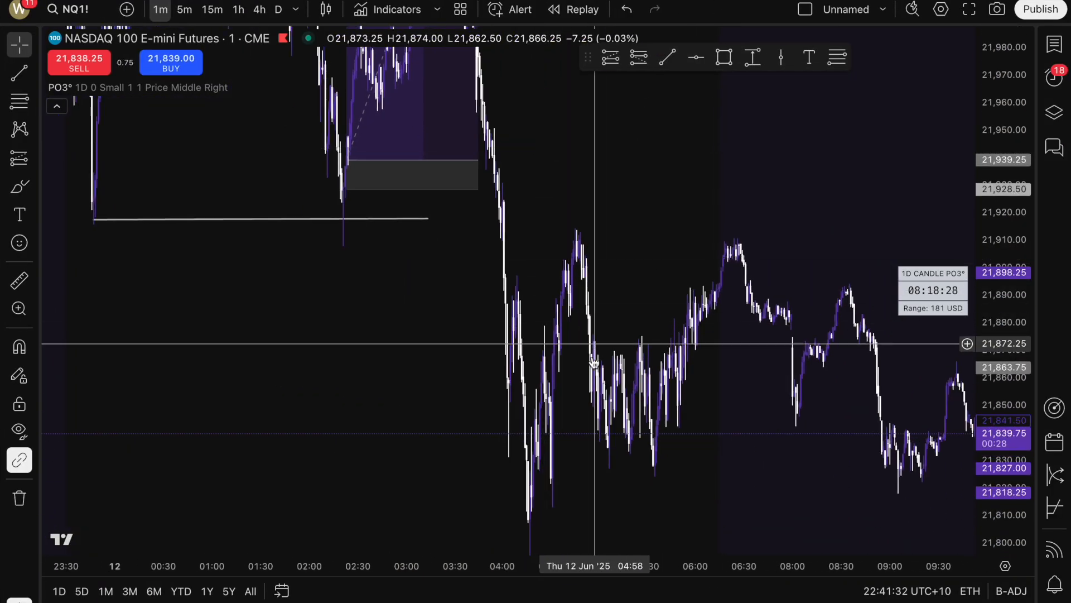
drag(681, 258, 641, 184)
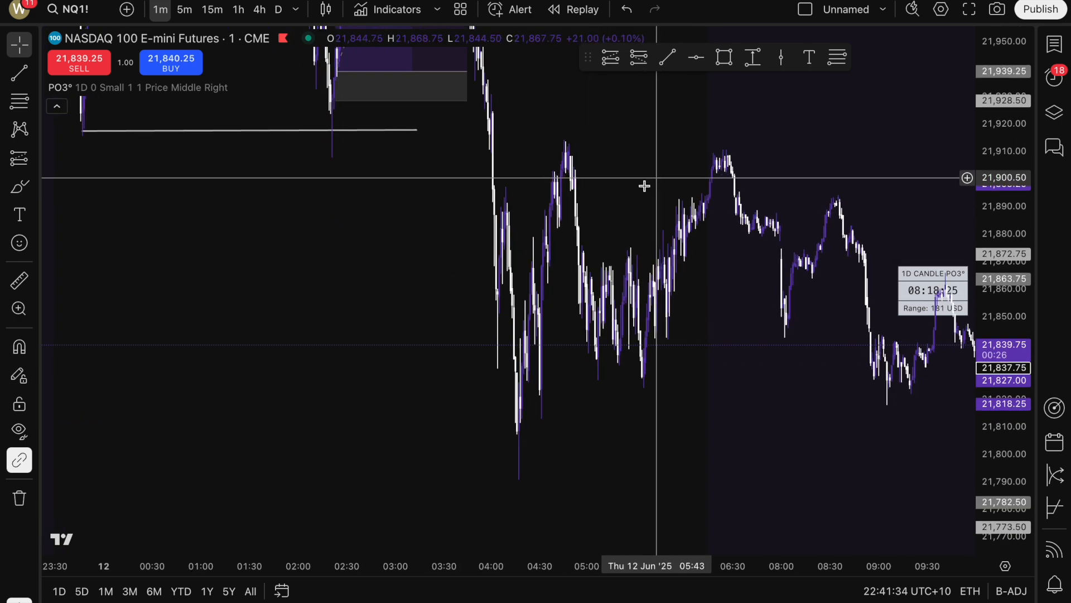
click(37, 159)
click(106, 207)
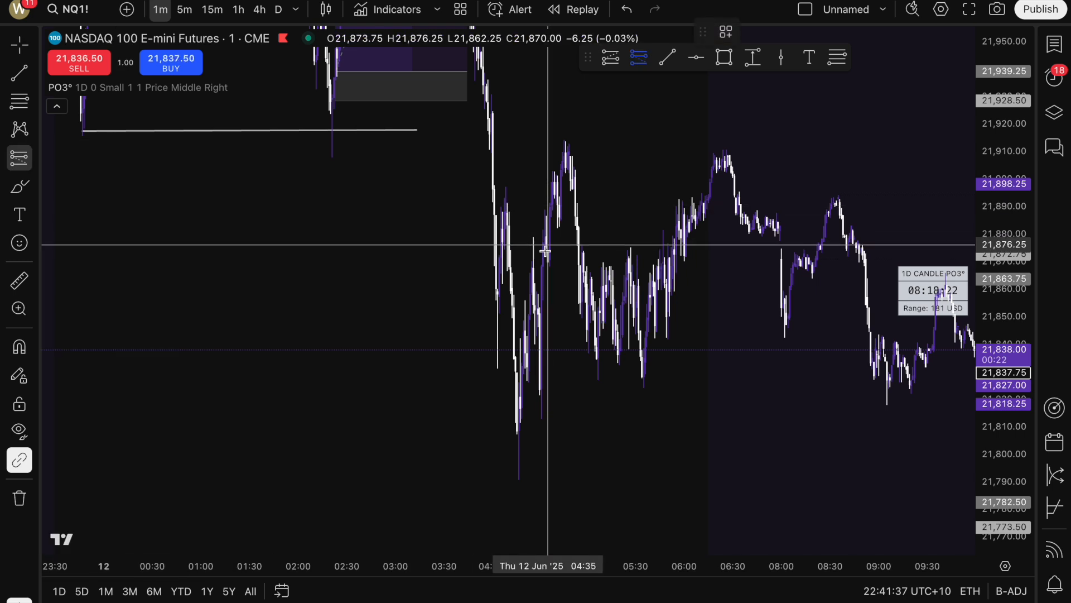
click(533, 299)
drag(533, 148, 540, 144)
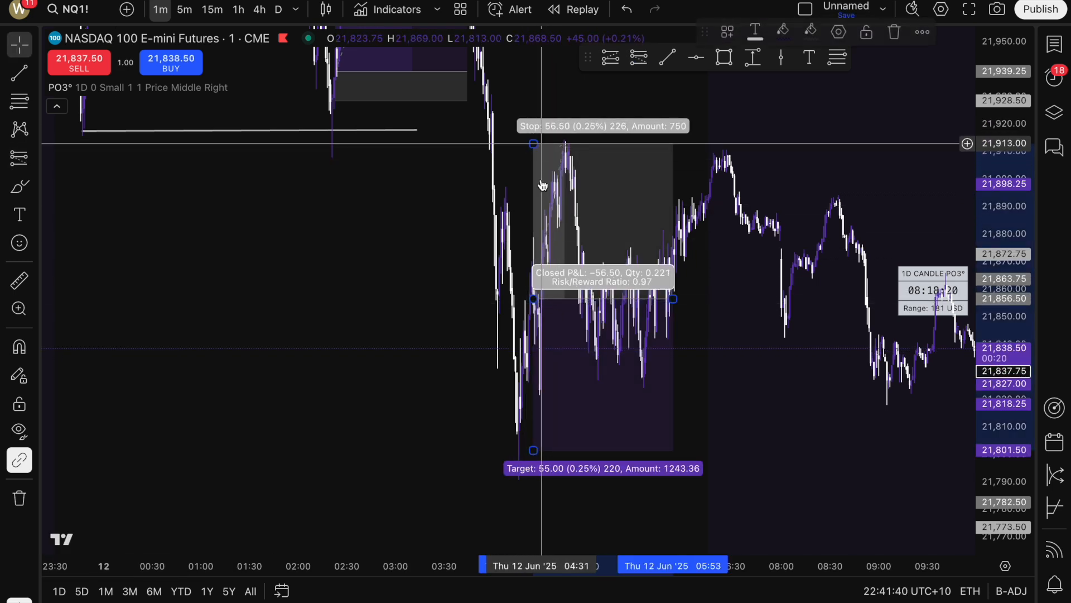
drag(534, 452, 535, 552)
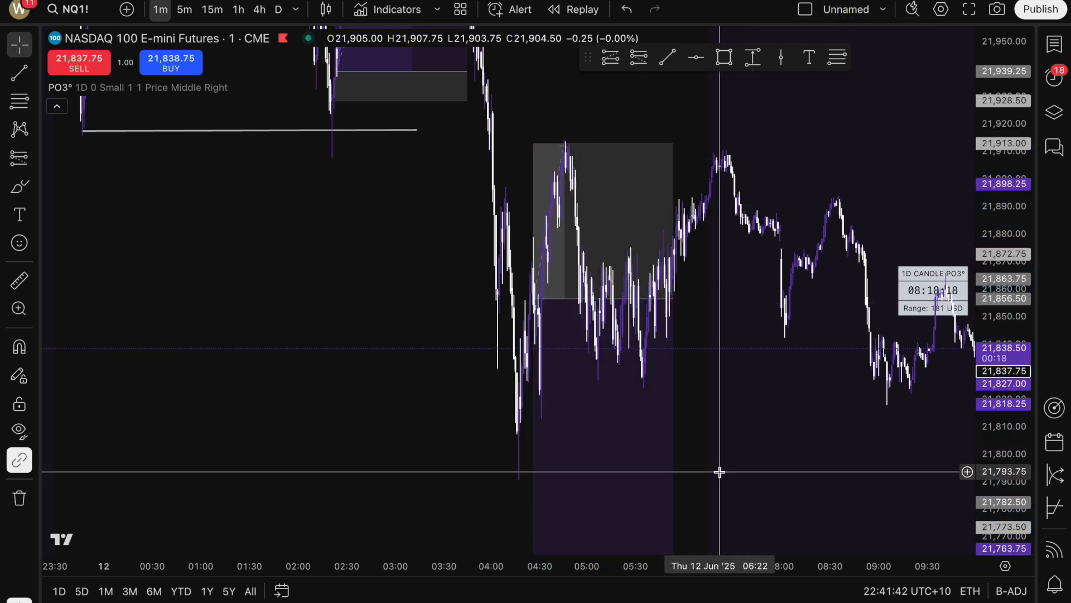
- Screenshot the chart area with Cmd+Shift+4 and return to Notion
scroll(695, 346, right, 5)
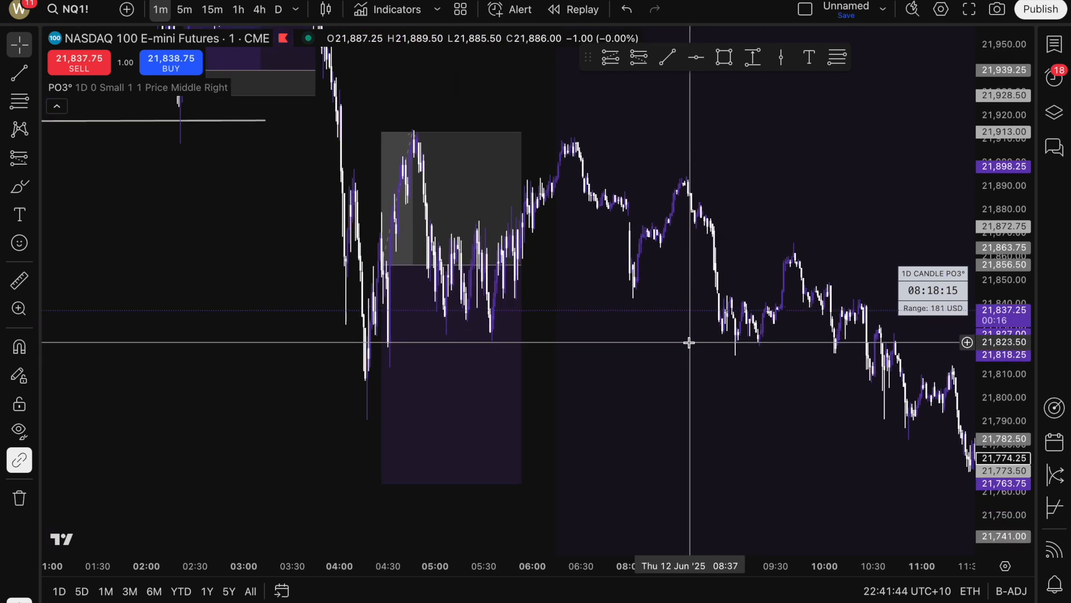
key(super+shift+4)
drag(42, 26, 1036, 575)
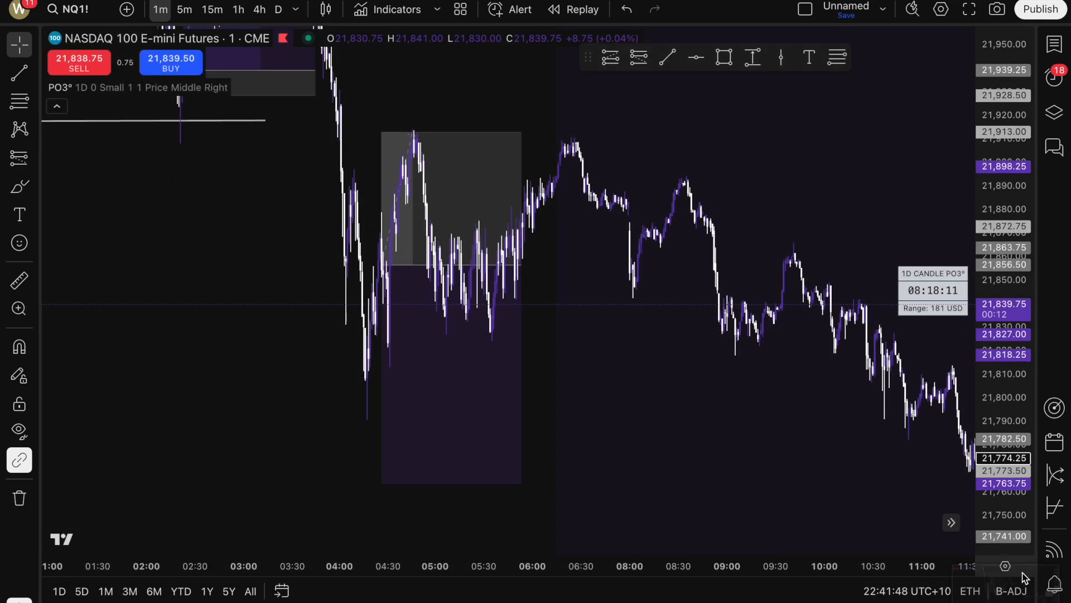
key(ctrl+Right)
key(ctrl+Left)
key(ctrl+Left)
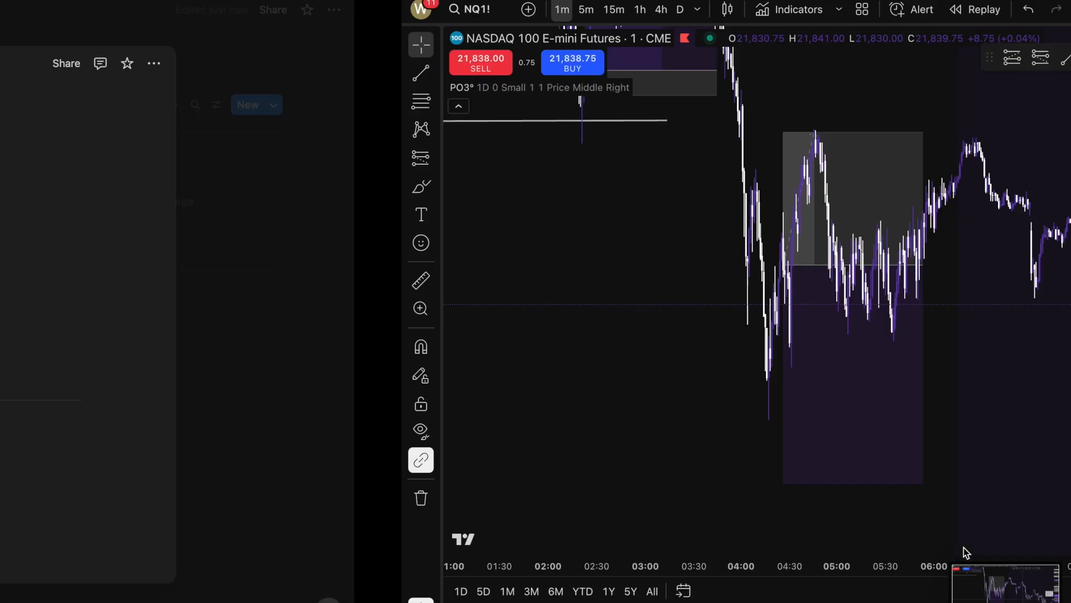
- Paste the chart screenshot into the NQ1 page body, then undo the paste
click(440, 416)
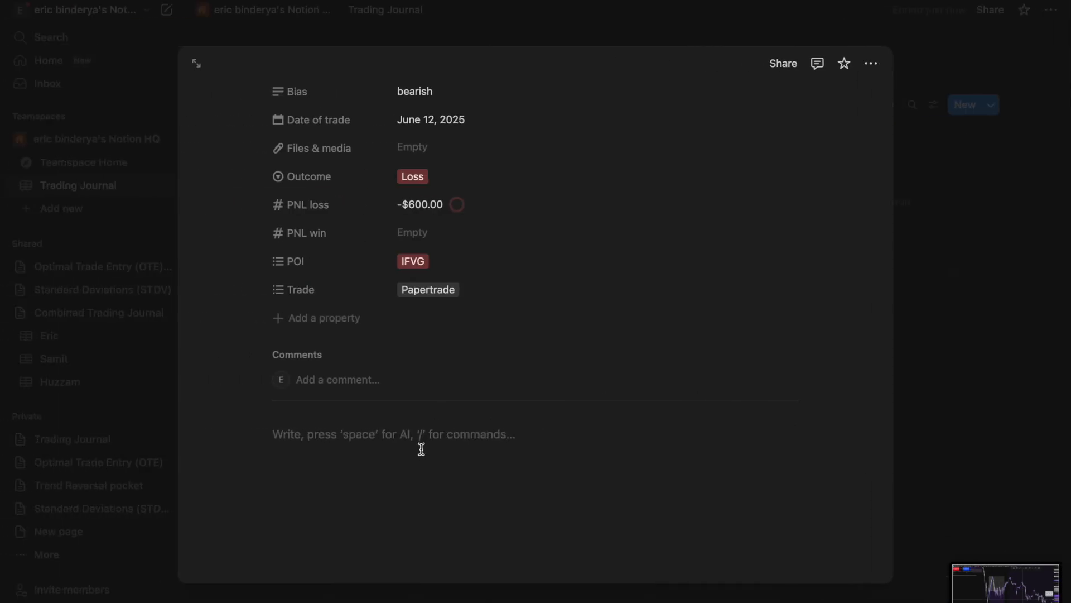
key(super+v)
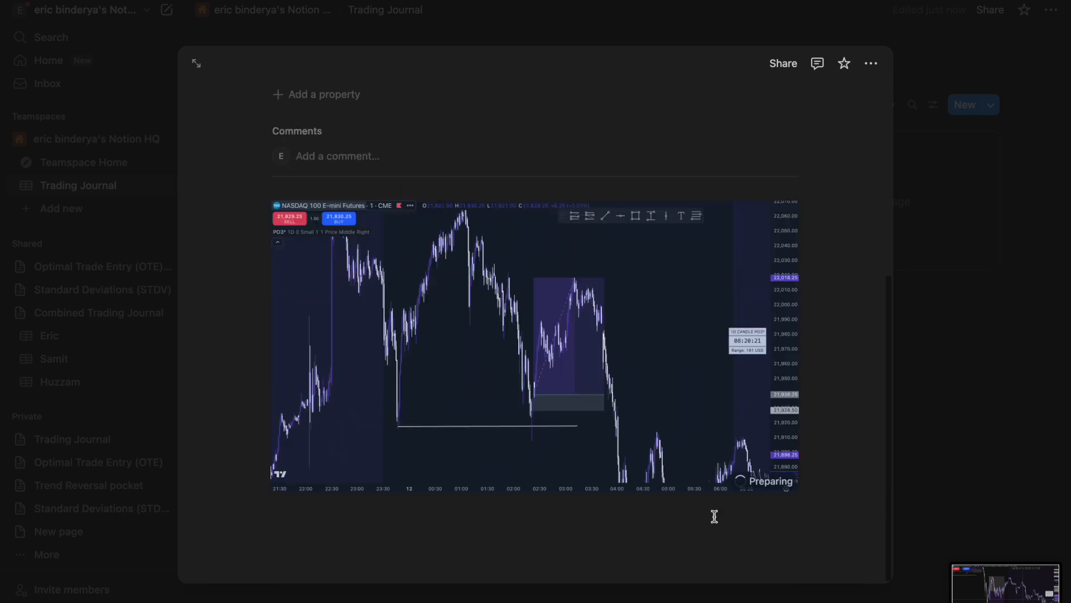
key(super+z)
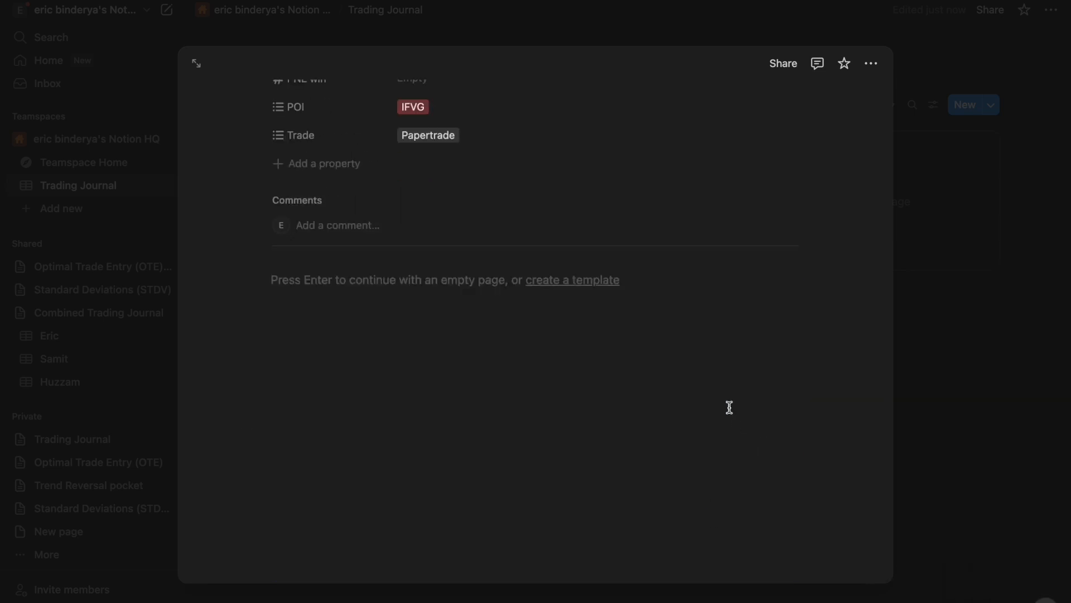
- Close the NQ1 page and show the Trading Journal in Calendar view
click(751, 345)
click(929, 319)
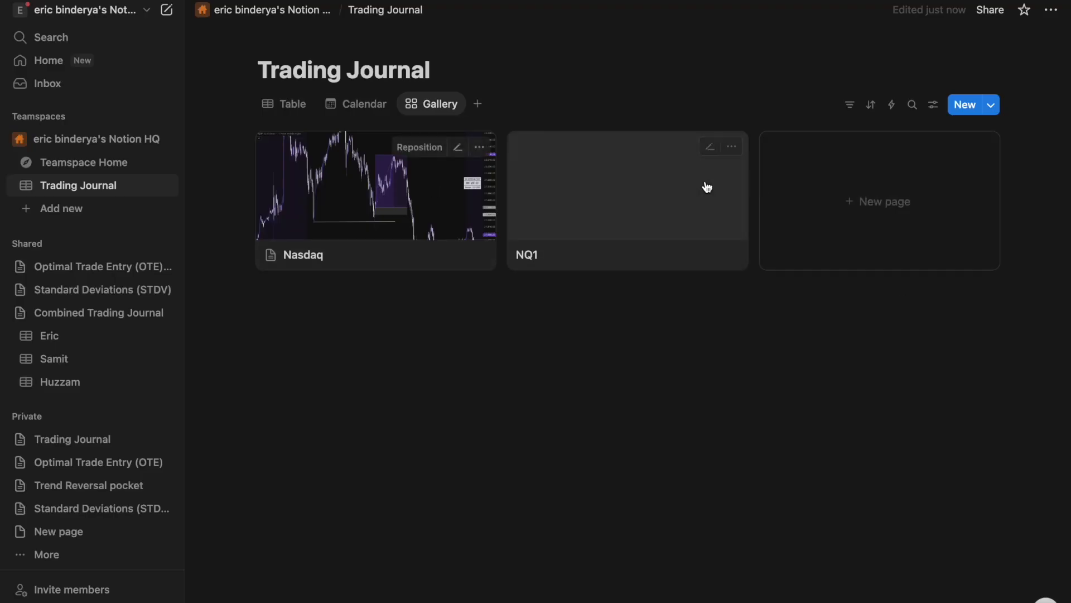
click(355, 109)
click(276, 109)
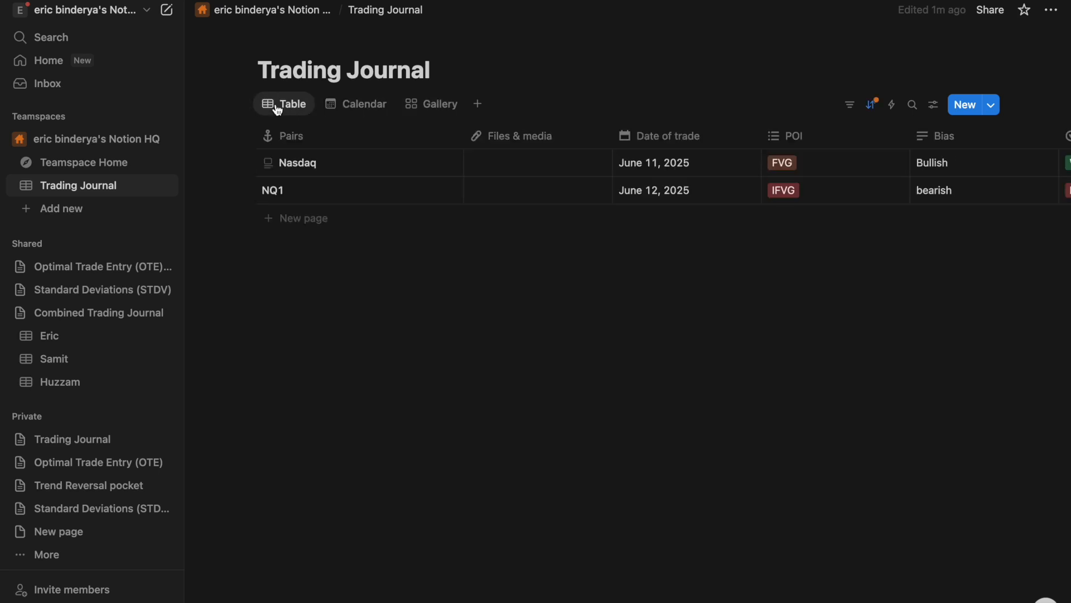
click(358, 109)
scroll(748, 405, up, 2)
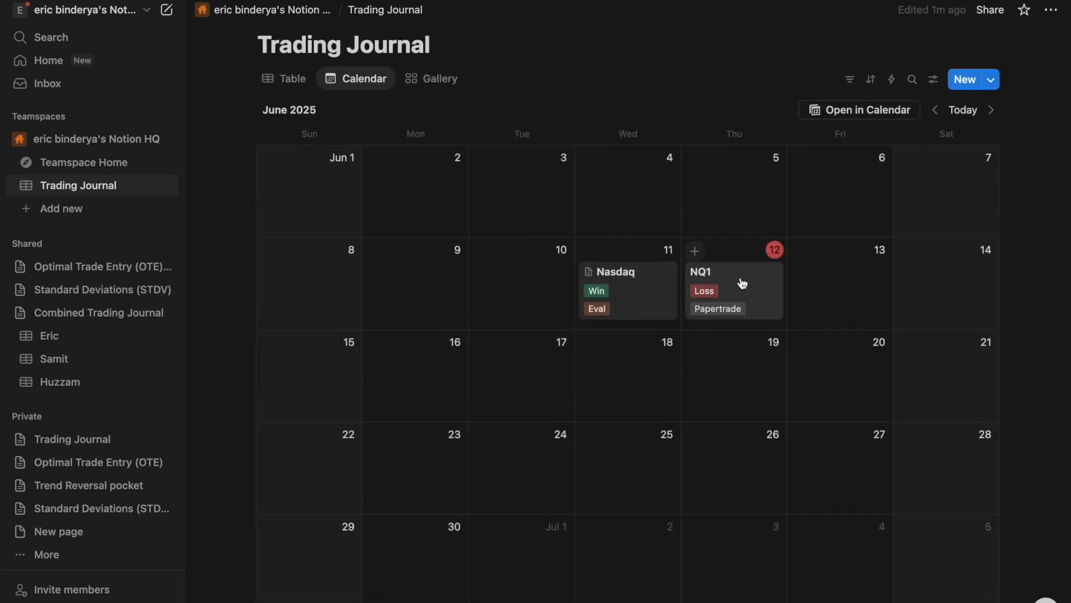
click(445, 83)
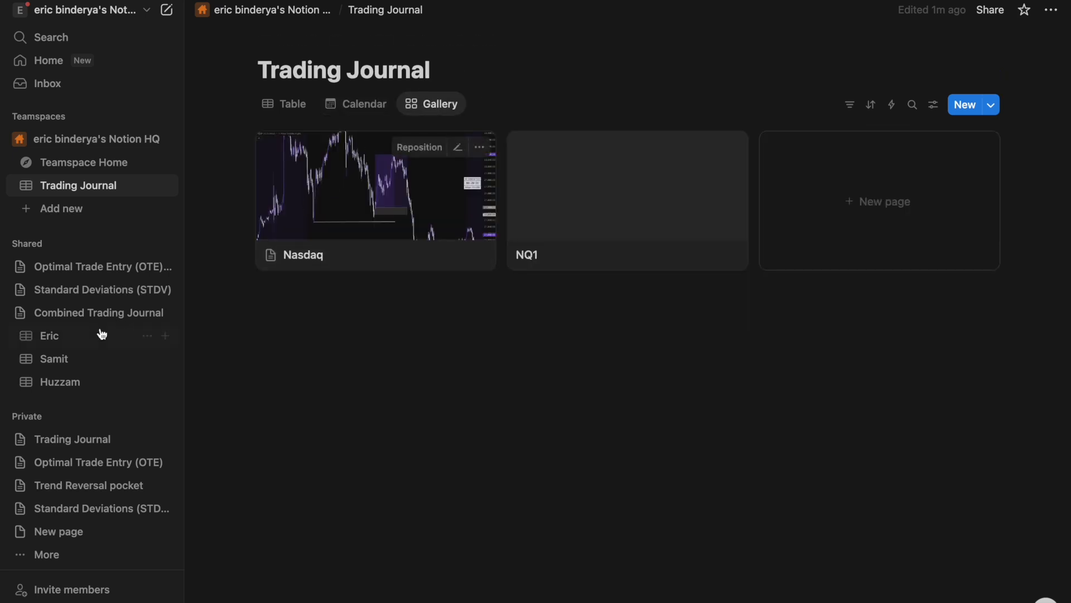
click(101, 434)
scroll(574, 265, down, 1)
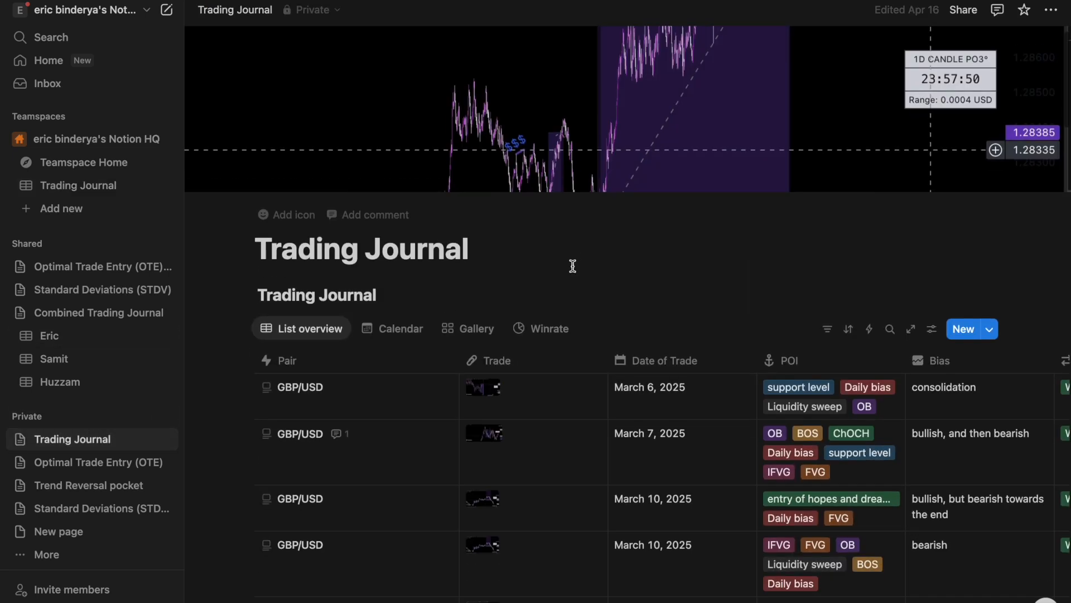
scroll(574, 266, up, 1)
click(544, 337)
scroll(633, 383, down, 3)
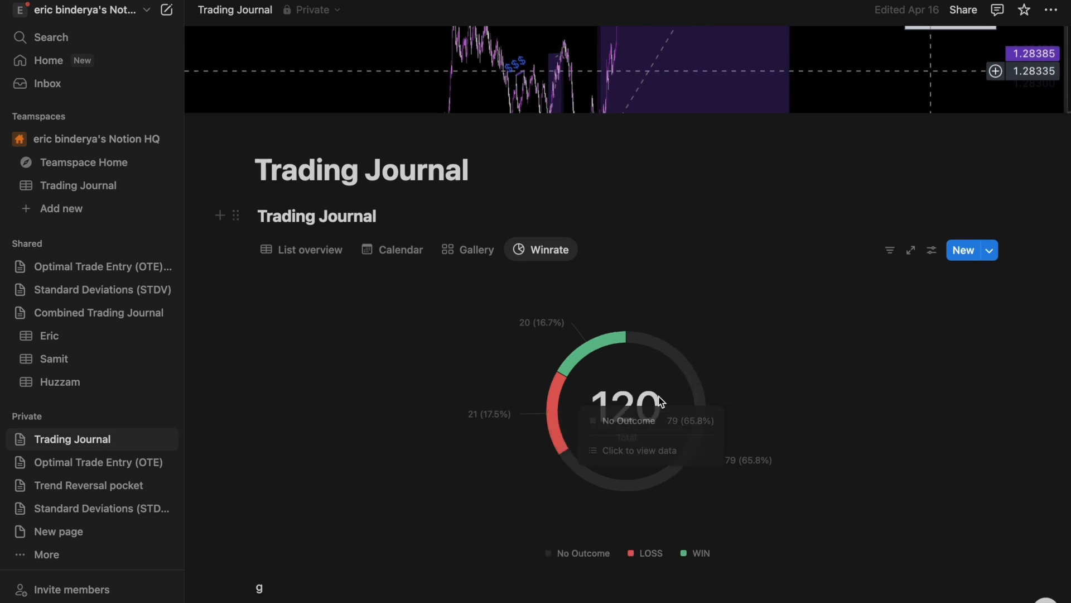
mouse_move(604, 358)
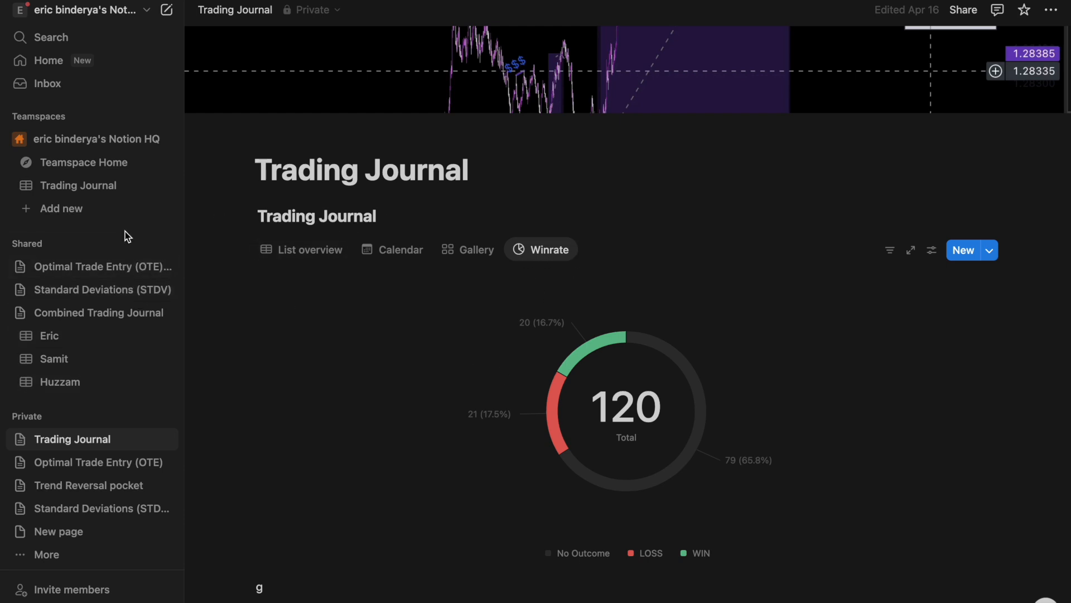
click(91, 192)
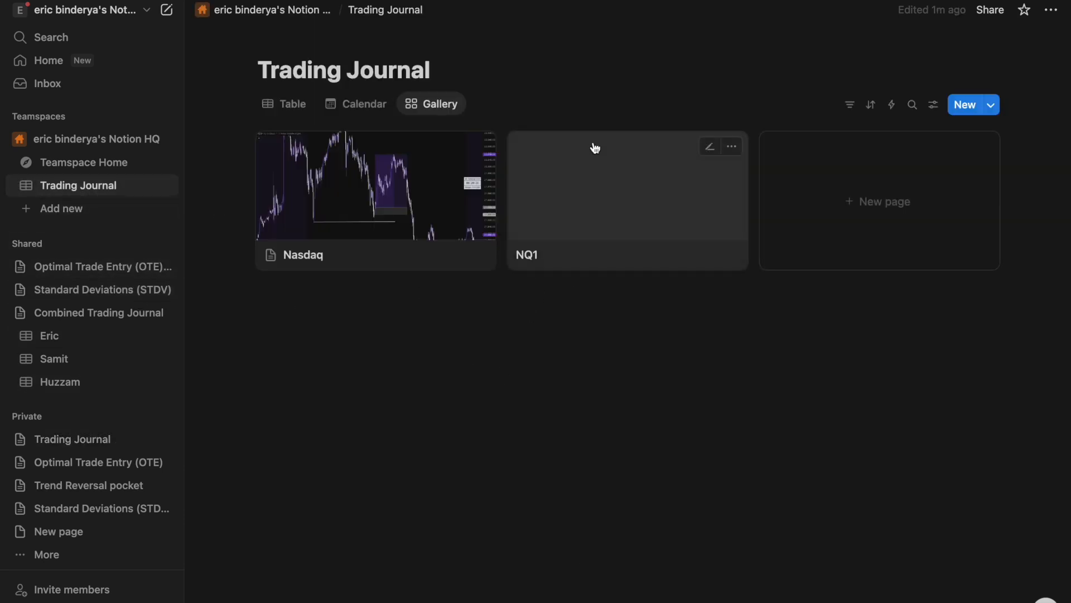
click(309, 104)
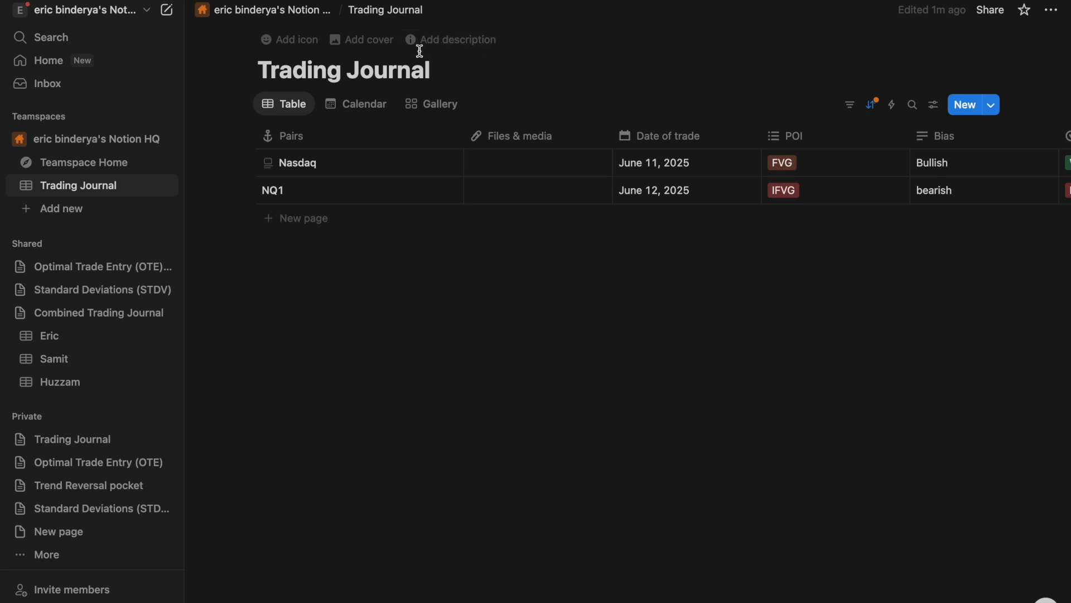
click(433, 105)
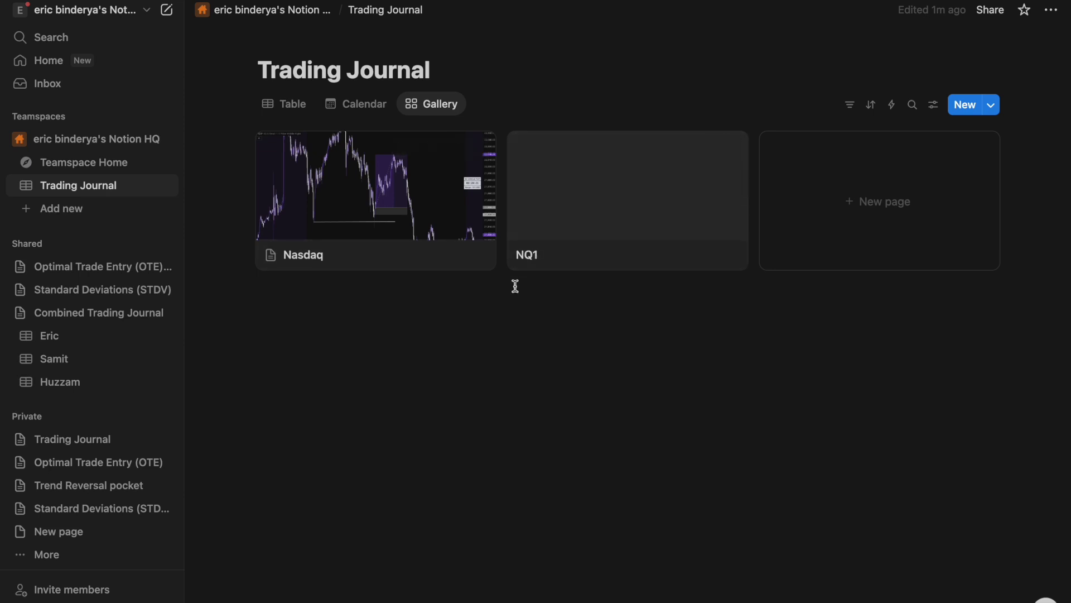